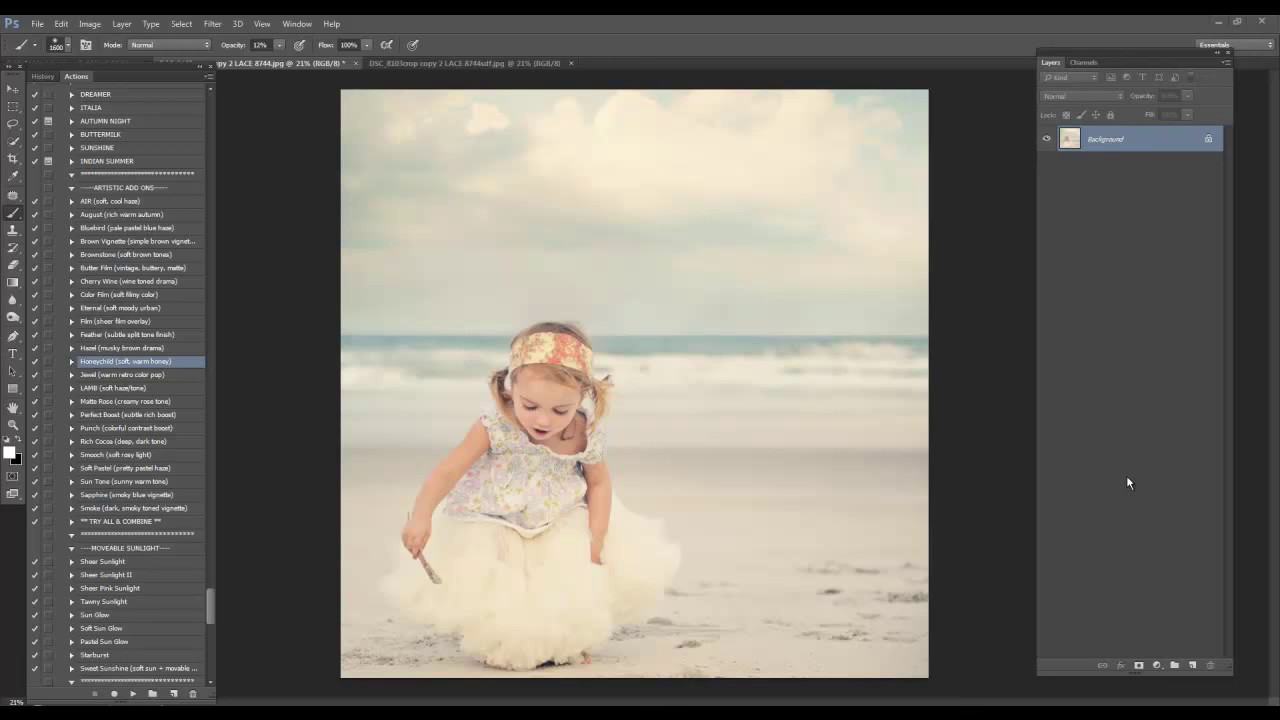
Compare the two edited versions with added sky against the original beach photo.
click(410, 63)
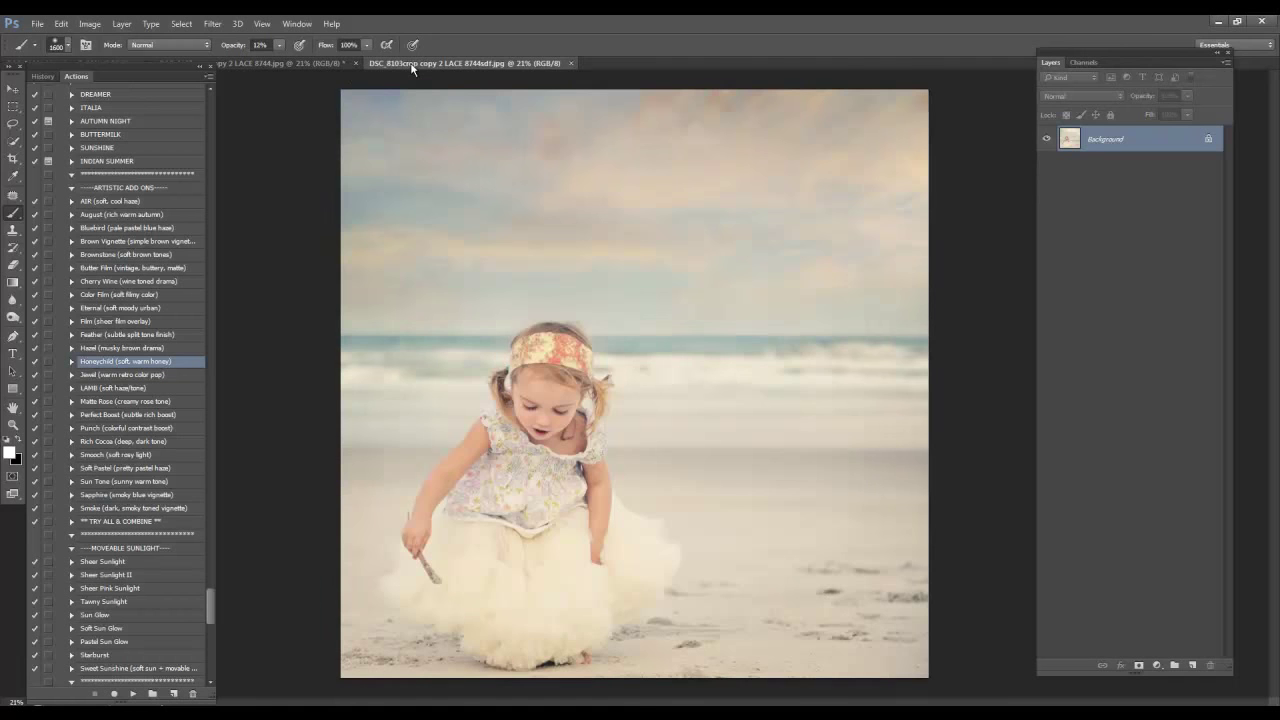
click(311, 63)
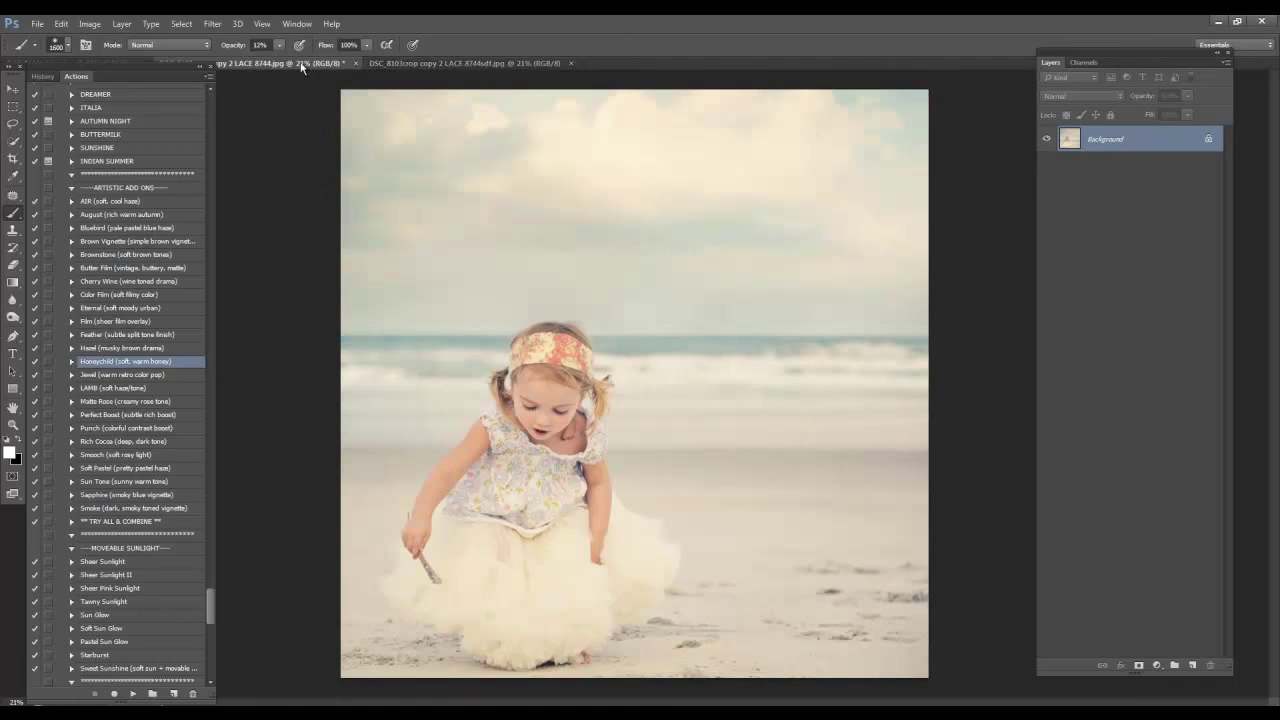
click(116, 58)
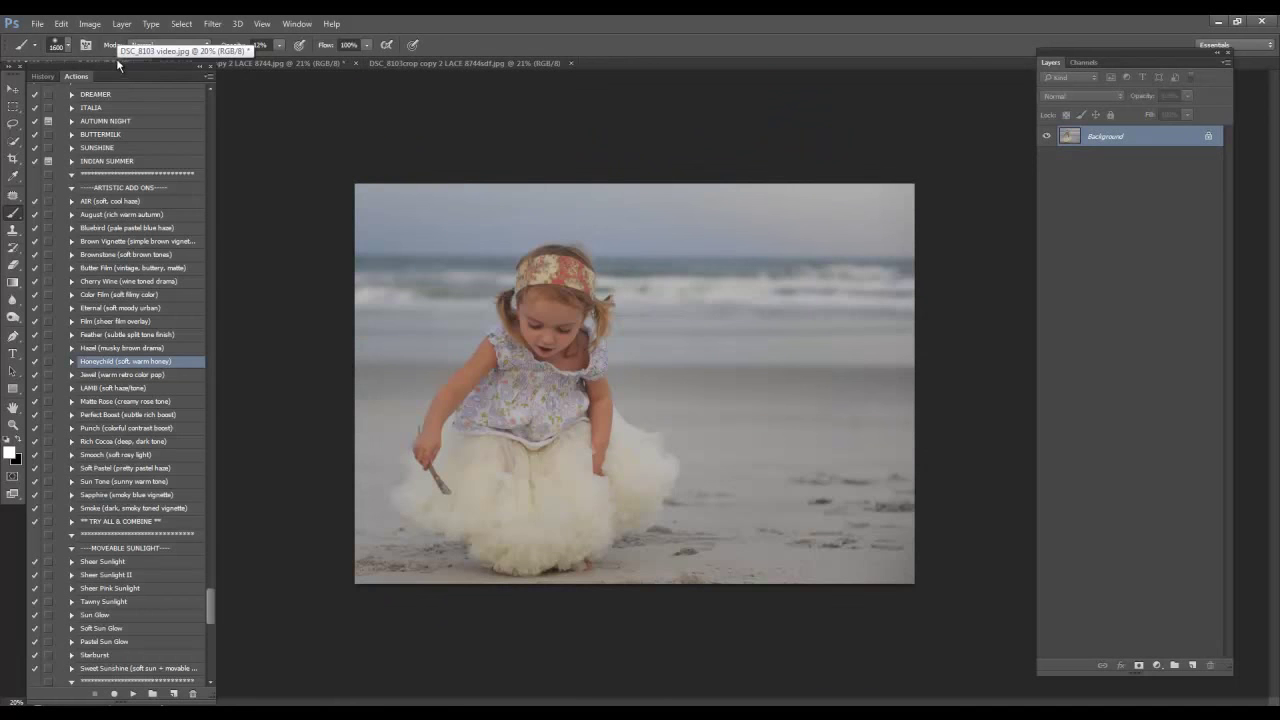
click(307, 59)
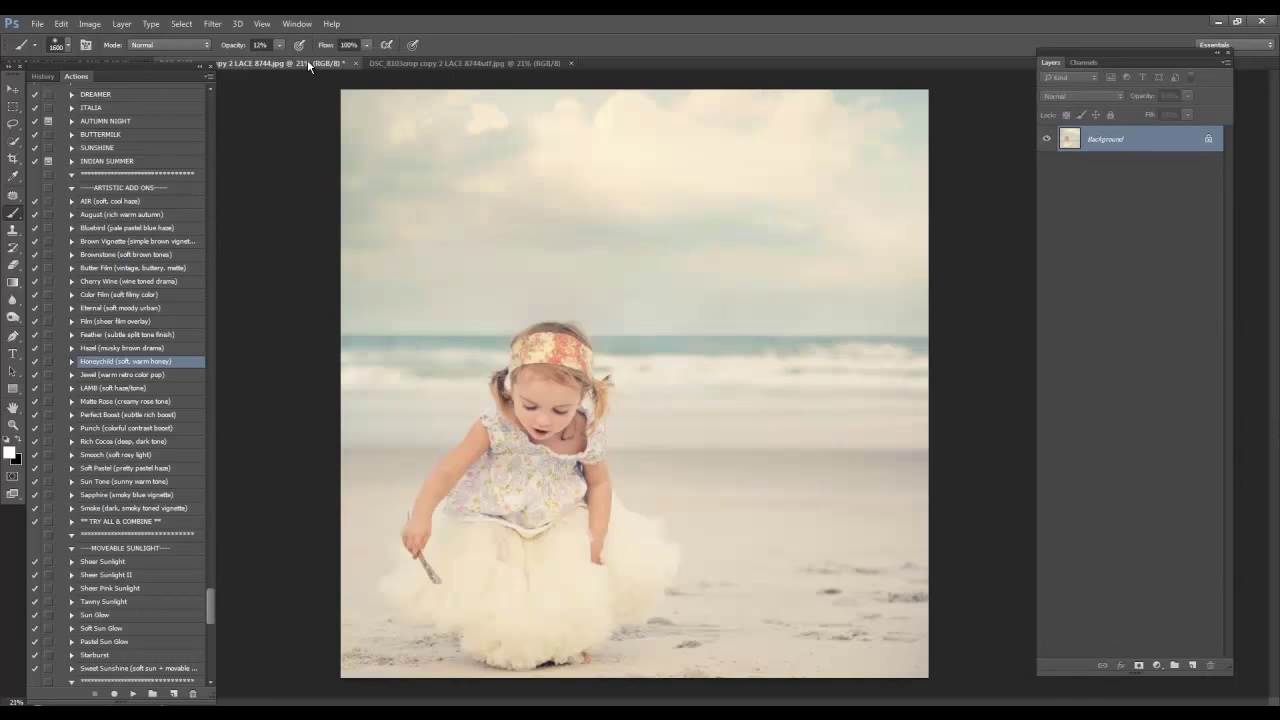
click(403, 59)
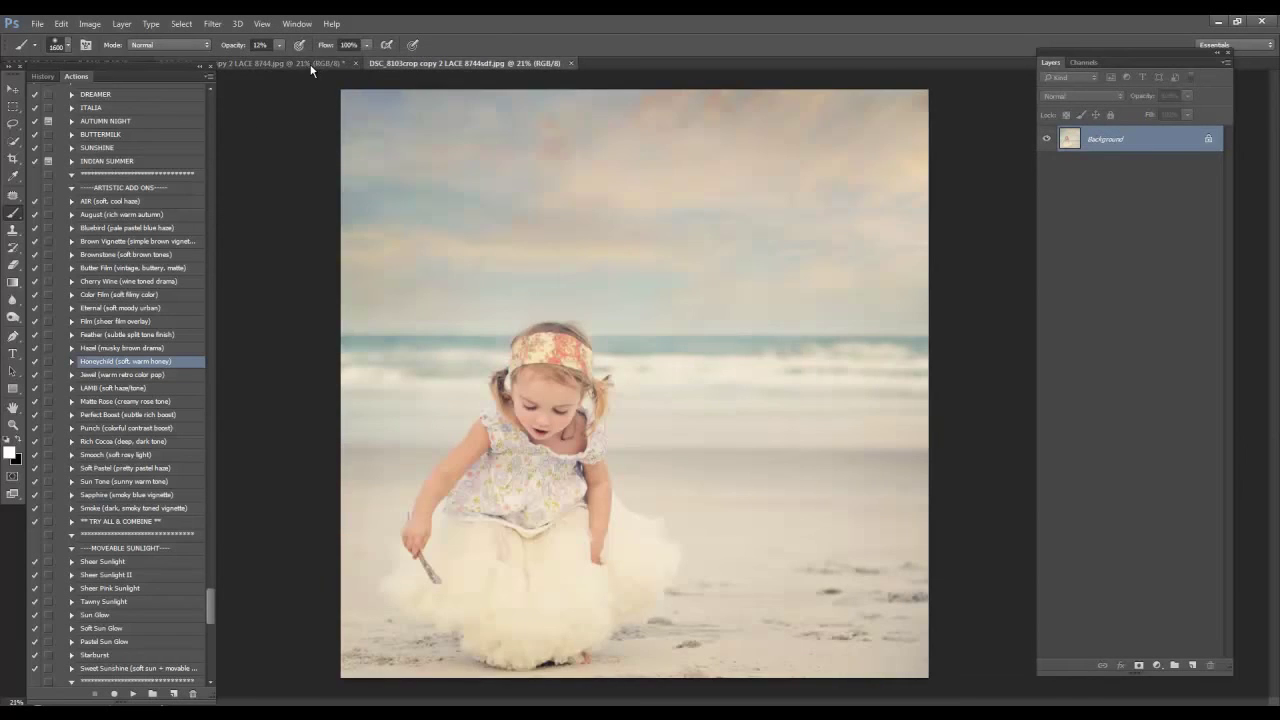
click(310, 63)
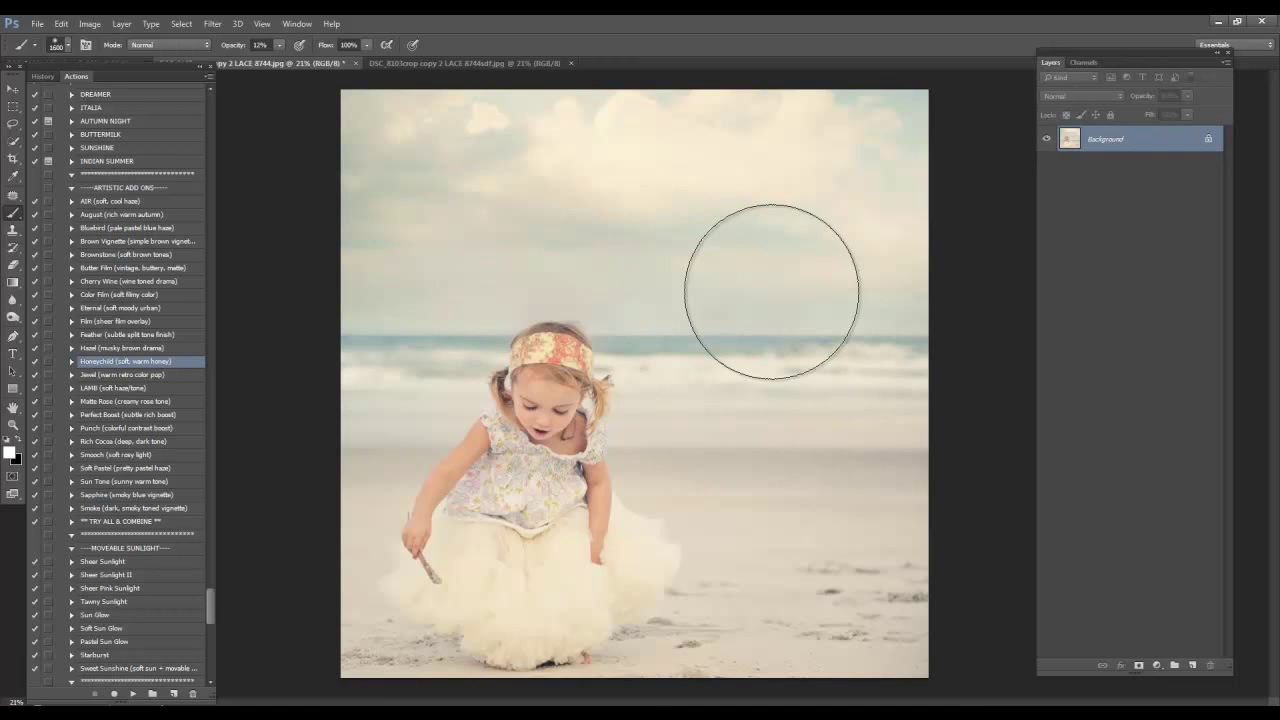
click(98, 58)
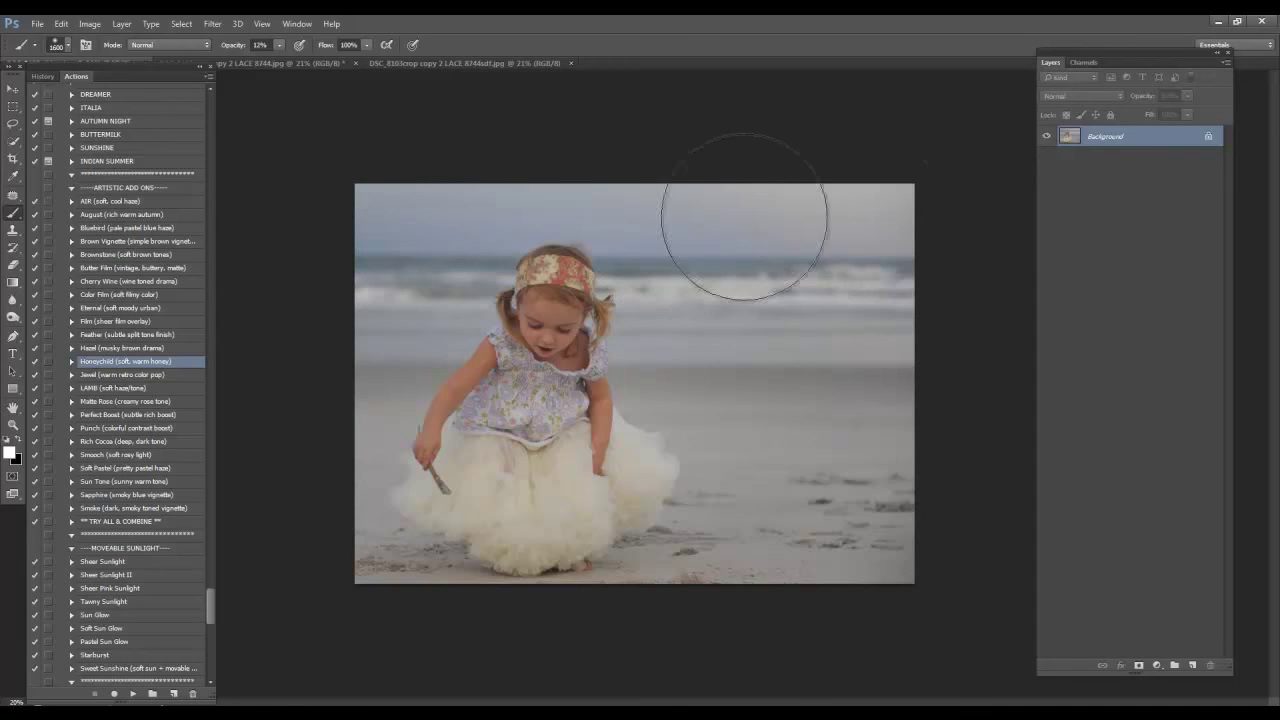
Set the original photo's canvas height to 4200 pixels, anchored at the bottom centre so the extra space is added above.
click(88, 25)
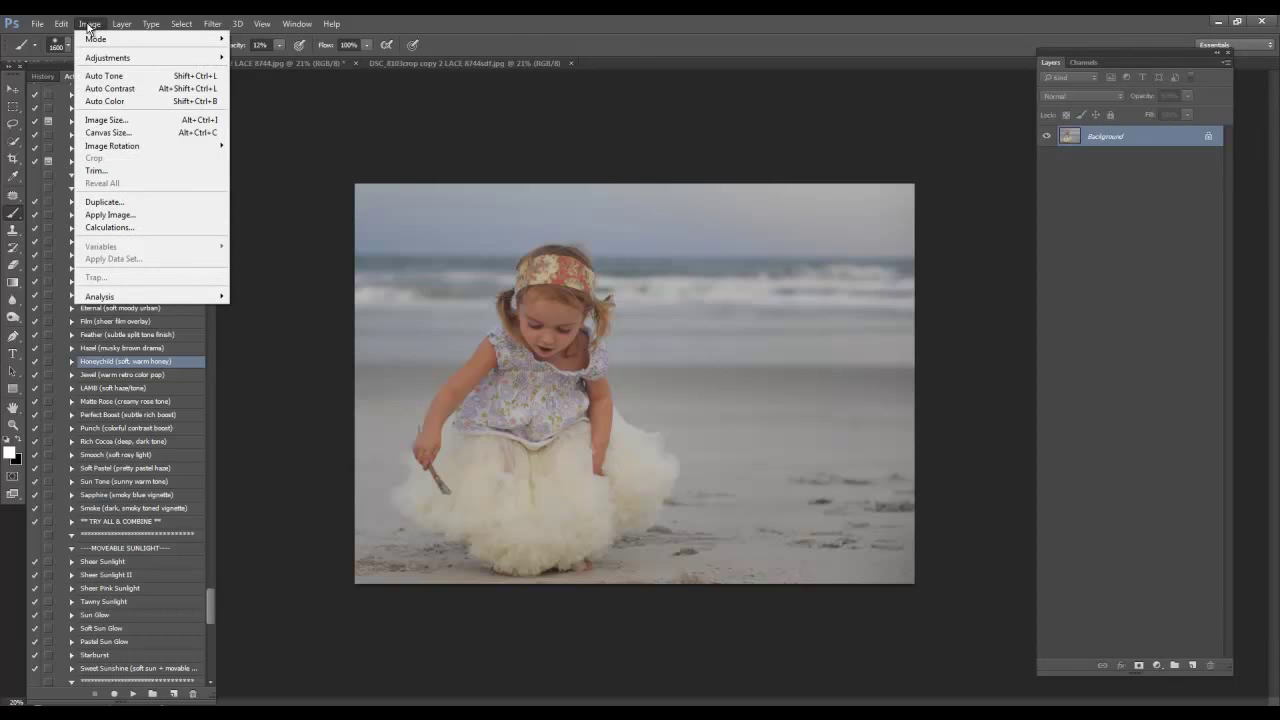
click(118, 132)
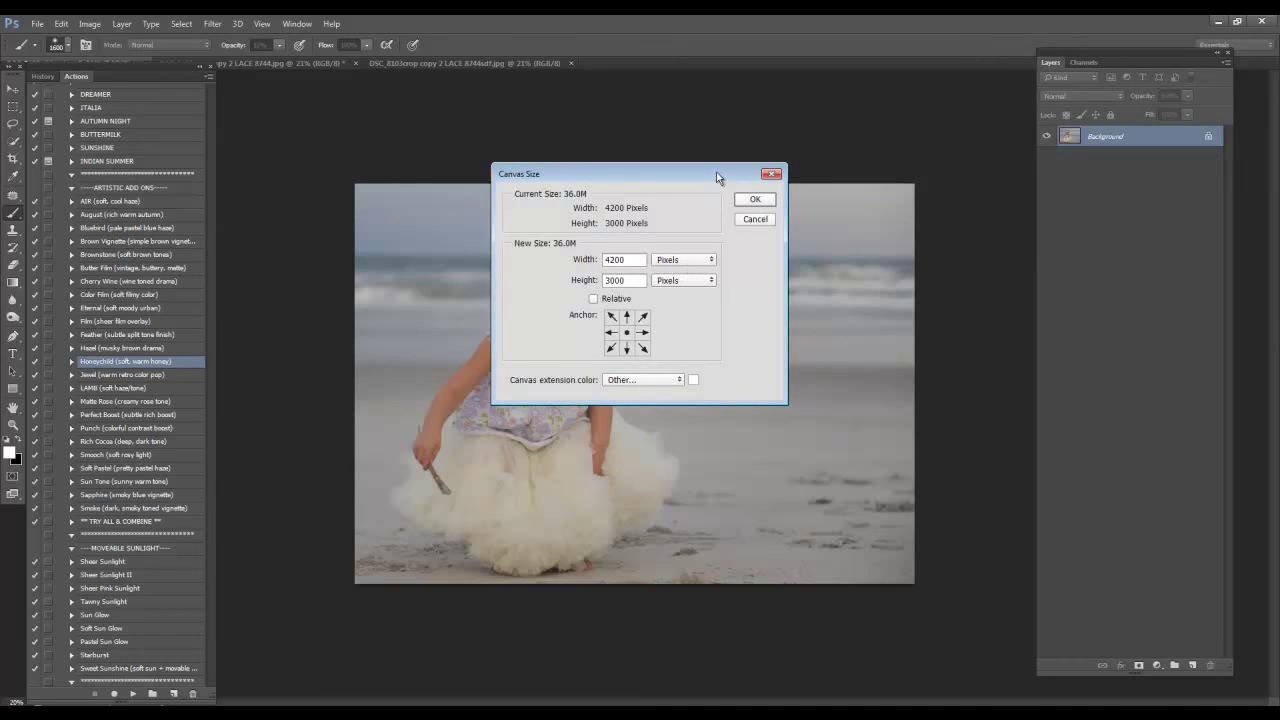
double_click(627, 281)
text(4200)
click(626, 348)
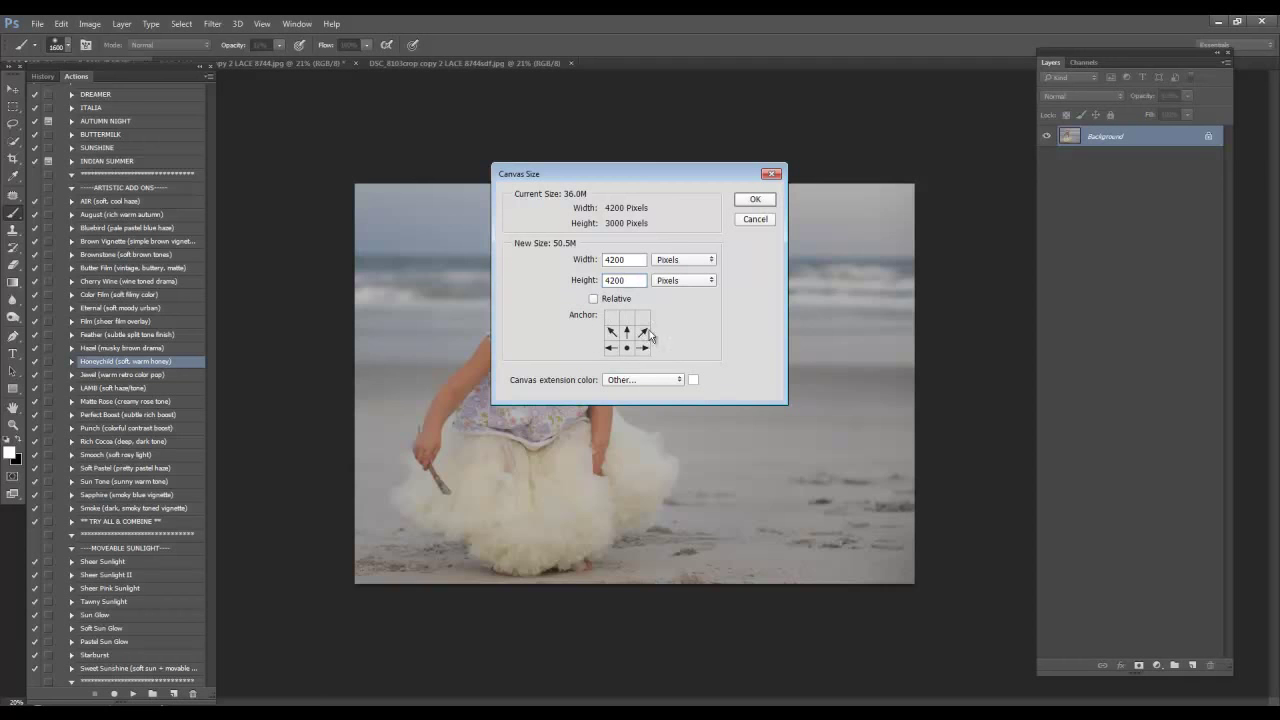
Sample the sky grey a4a9af from the photo's upper edge as canvas extension colour and apply the canvas resize.
drag(640, 165, 428, 216)
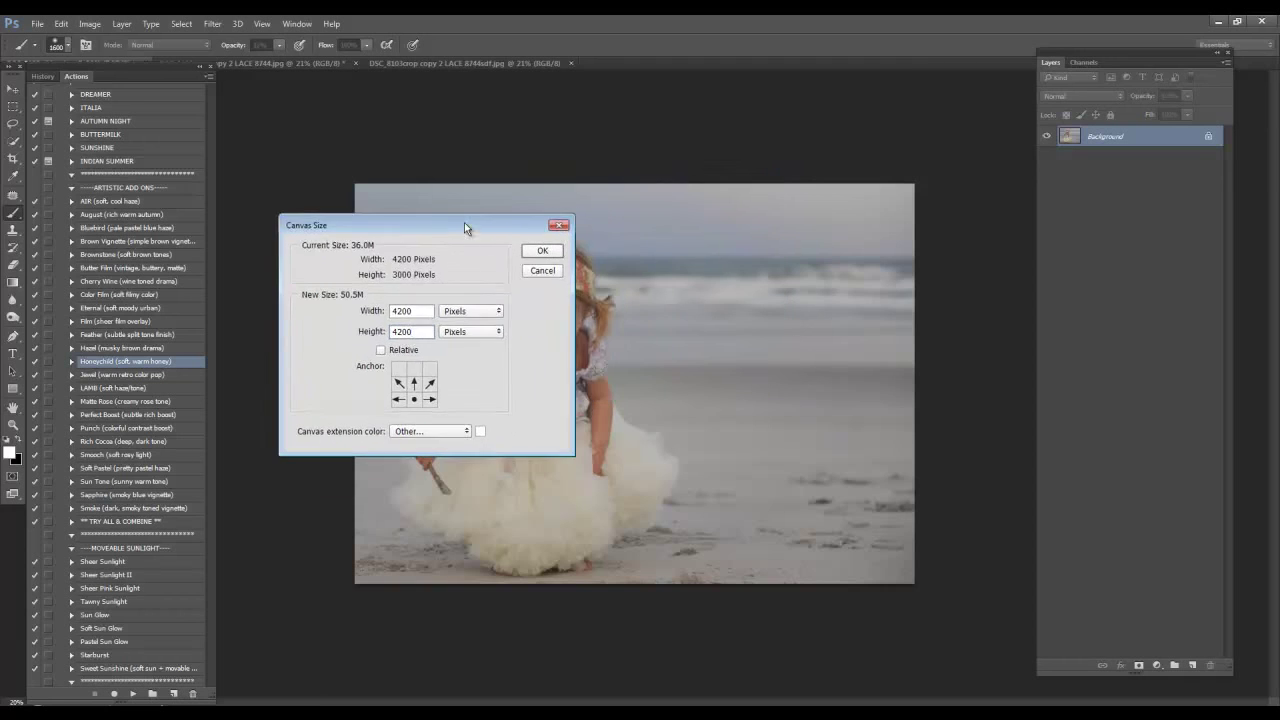
click(481, 433)
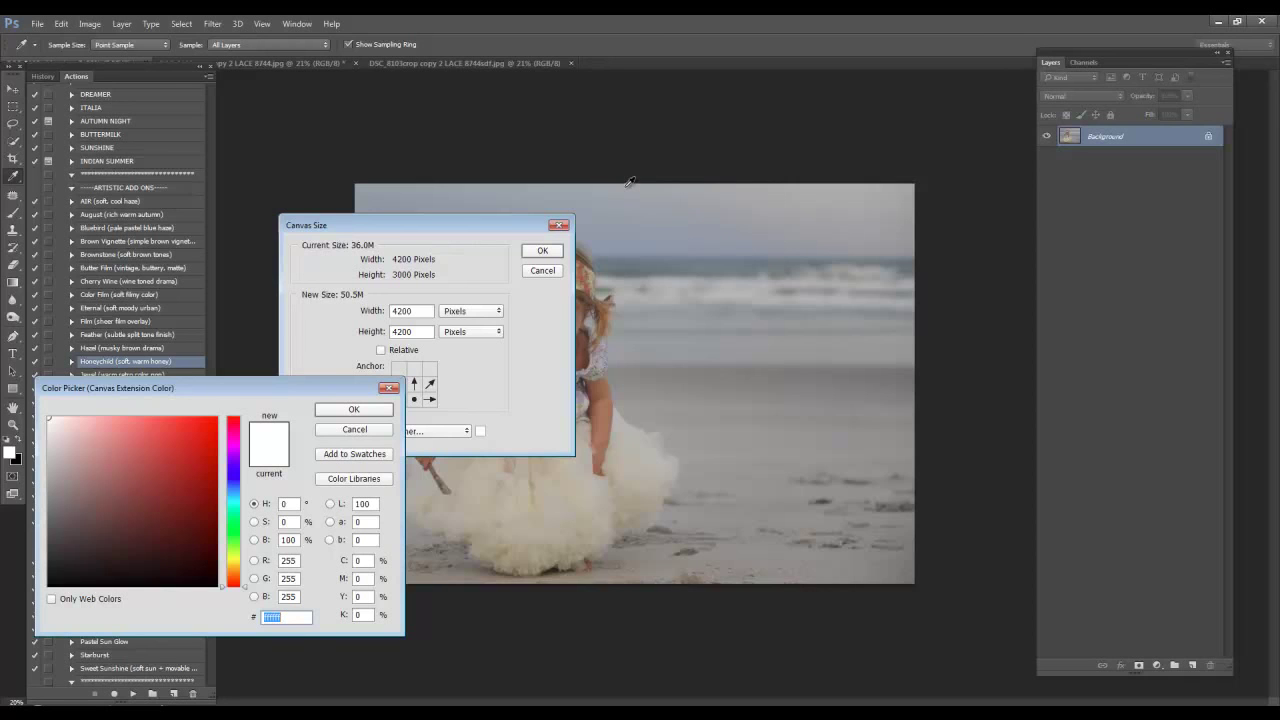
click(630, 182)
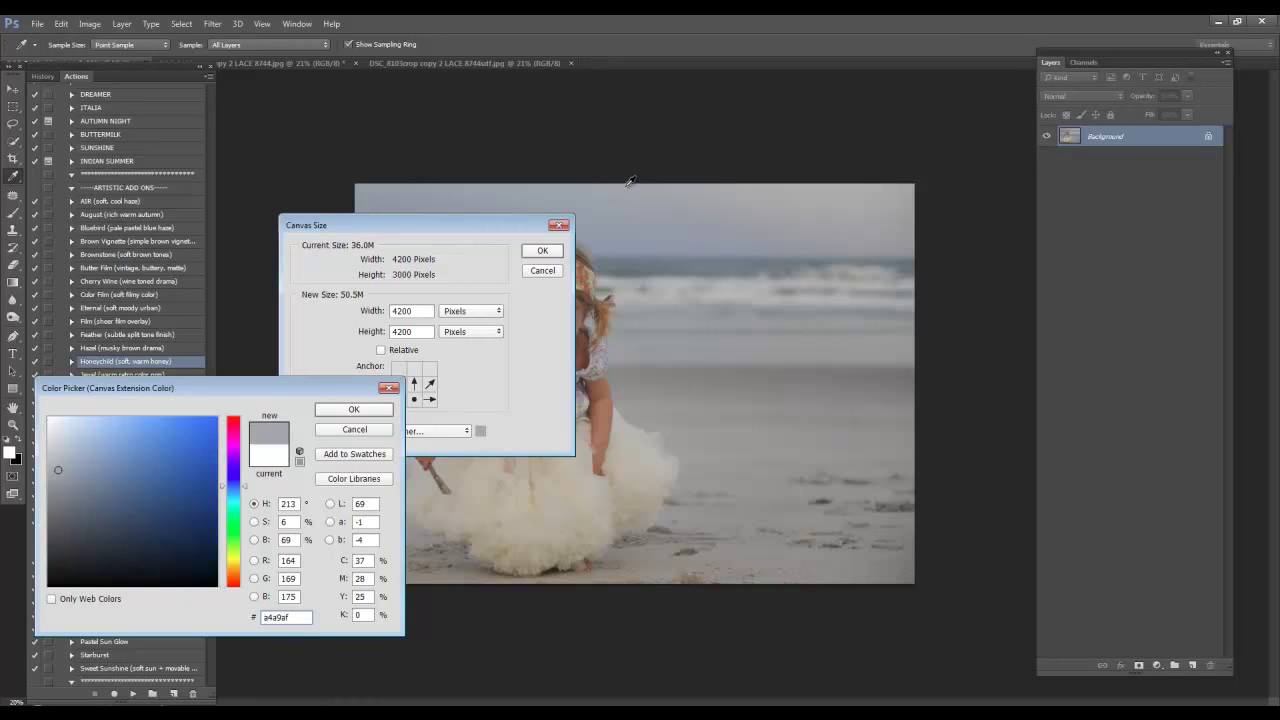
click(366, 410)
click(543, 251)
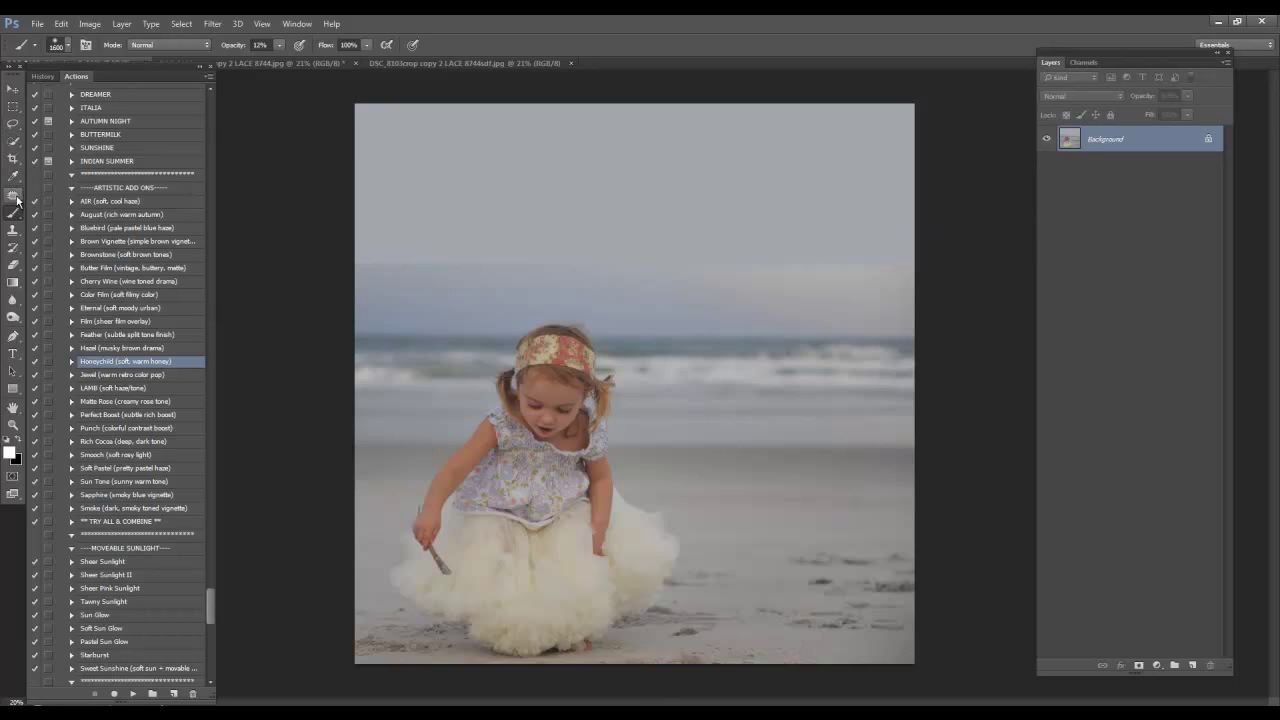
Duplicate the Background layer, with the Patch tool ready for use.
click(13, 194)
right_click(1108, 139)
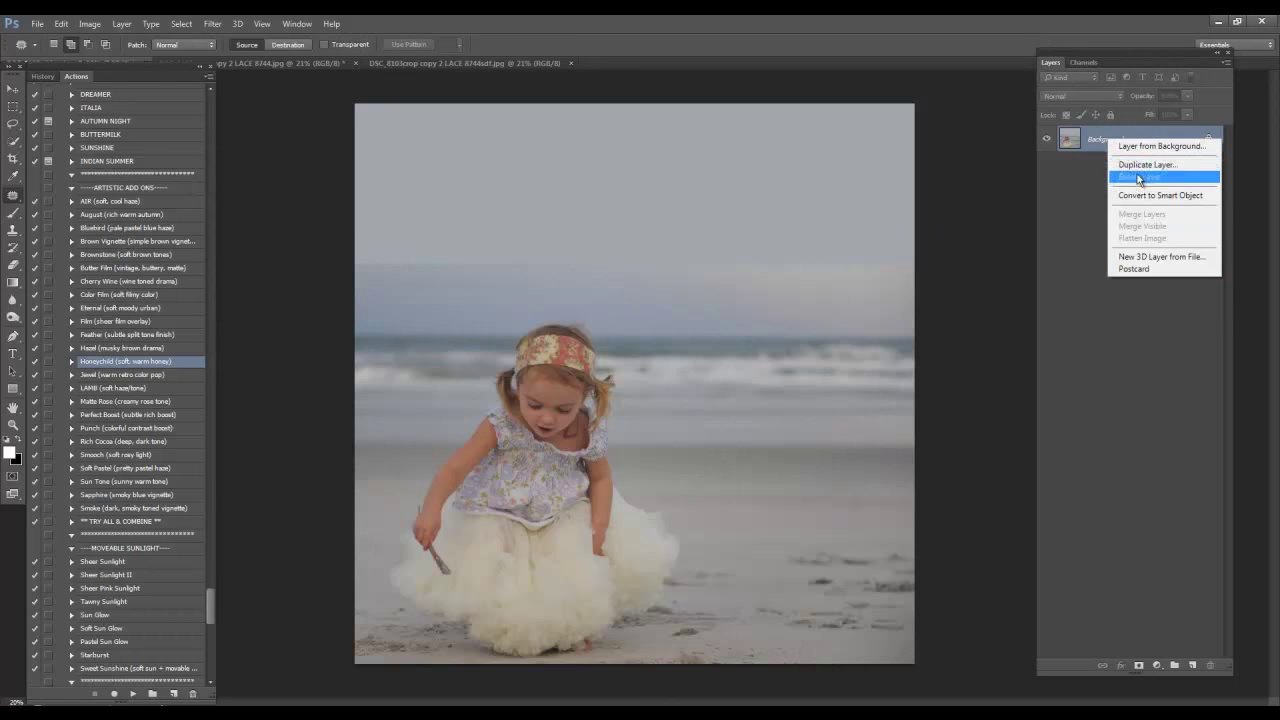
click(1125, 165)
click(756, 233)
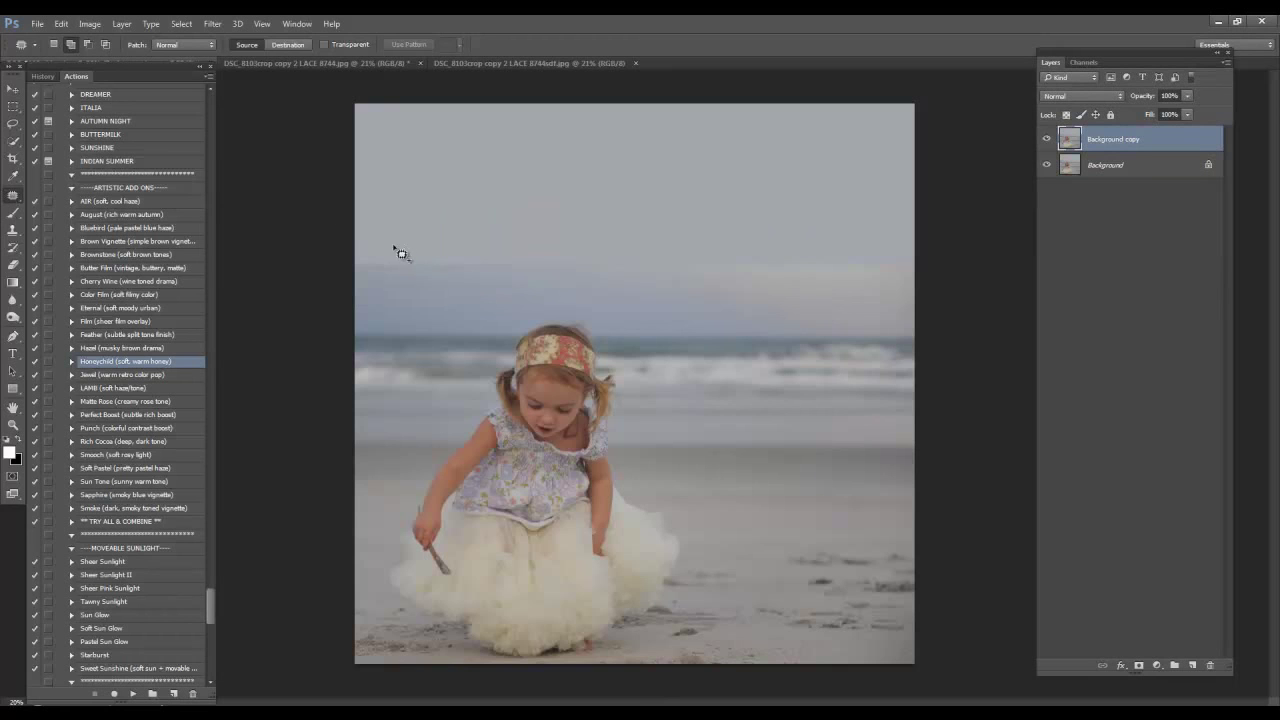
Patch the seam between the added canvas and the original sky with clean sky from above, then deselect.
mouse_move(374, 271)
mouse_down()
mouse_move(346, 249)
mouse_move(342, 267)
mouse_move(661, 282)
mouse_move(907, 274)
mouse_move(920, 259)
mouse_move(812, 250)
mouse_move(561, 264)
mouse_move(348, 251)
mouse_move(360, 280)
mouse_up()
mouse_move(509, 266)
mouse_down()
mouse_move(506, 217)
mouse_move(518, 213)
mouse_up()
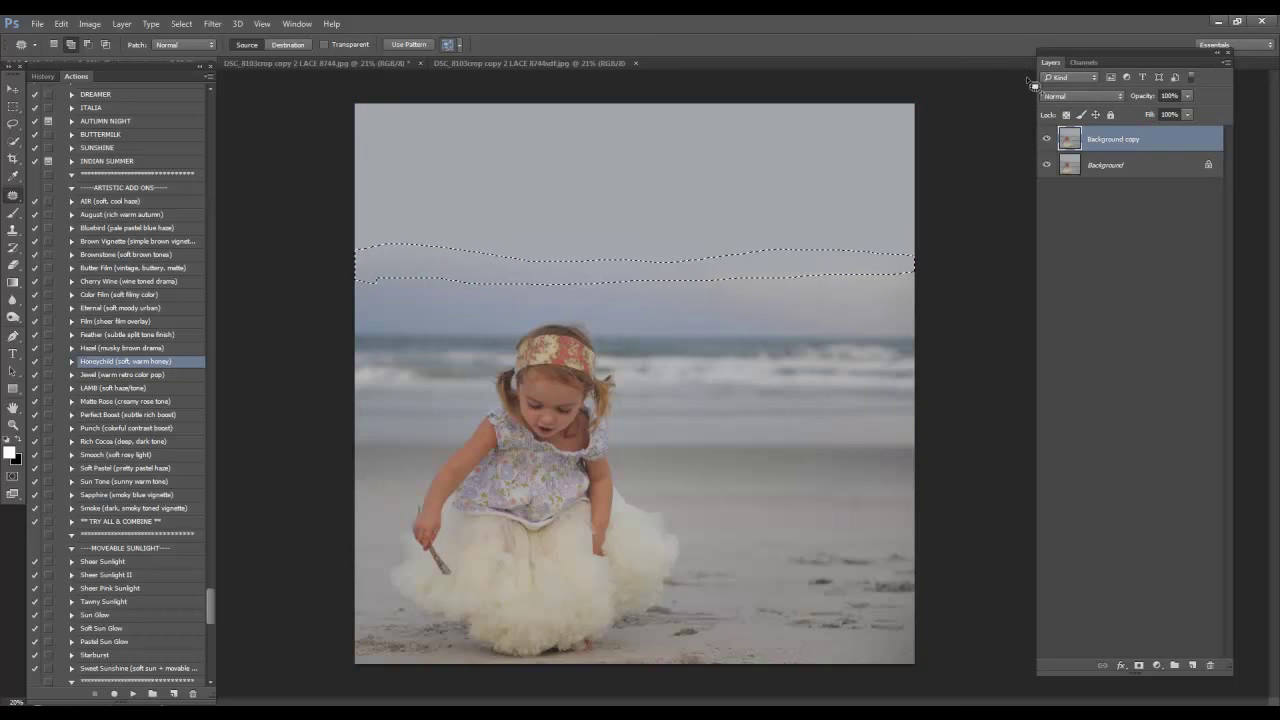
click(182, 24)
click(192, 51)
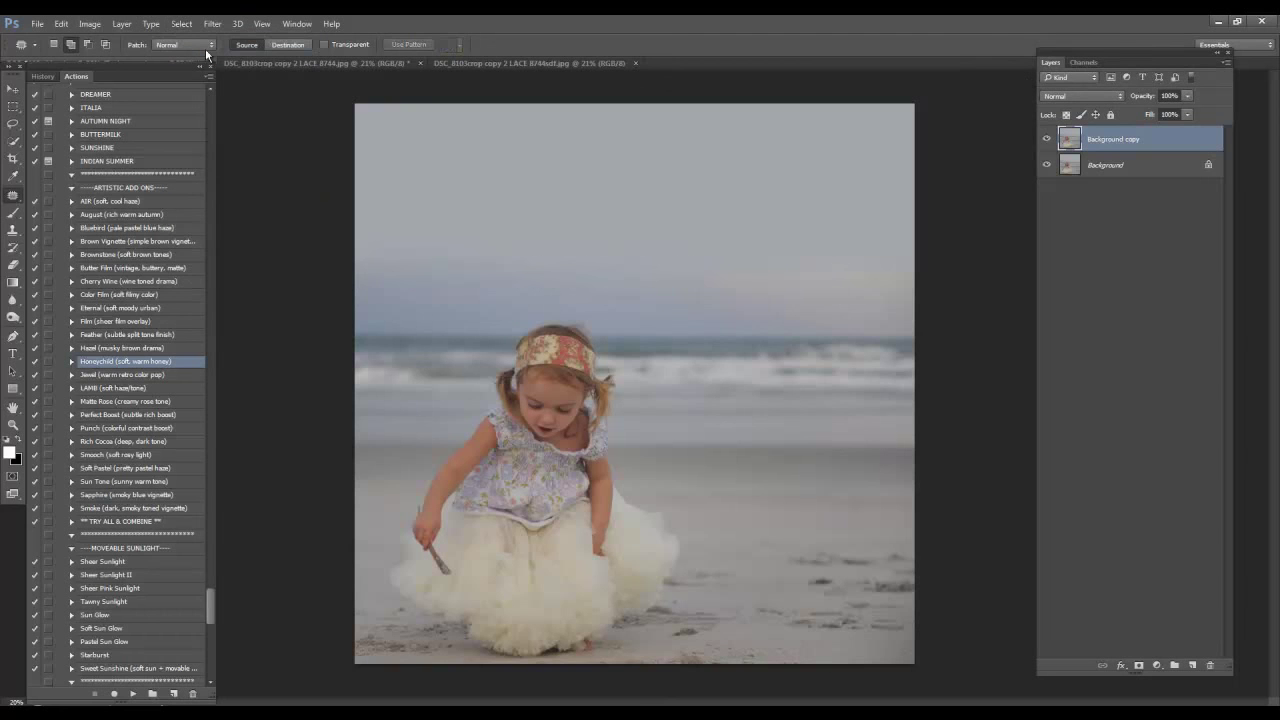
Blend the remaining sky transition with a 600 px Clone Stamp at 47% opacity, and flatten the image.
click(13, 230)
key(bracketright)
key(bracketright)
key(bracketright)
key(bracketright)
key(bracketright)
key(bracketright)
key(bracketright)
key(bracketright)
key(bracketright)
key(bracketright)
key(bracketright)
key(bracketright)
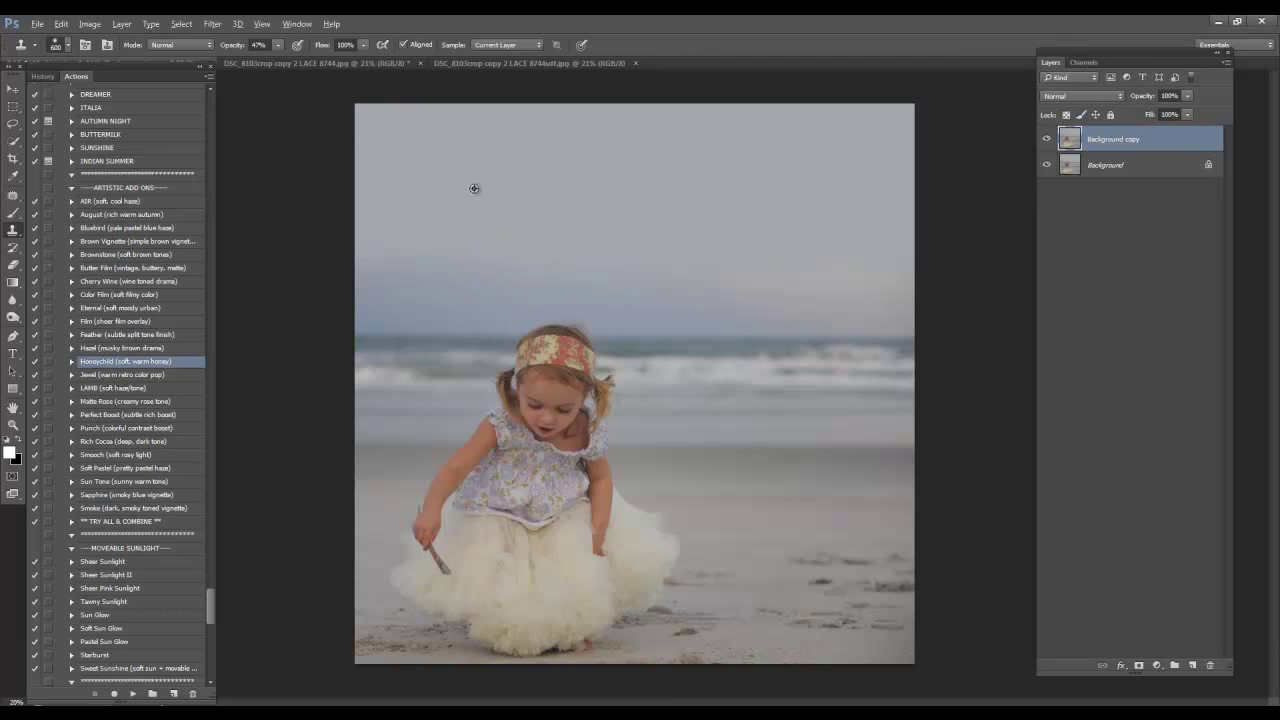
alt+click(508, 185)
mouse_move(620, 277)
mouse_down()
mouse_move(667, 282)
mouse_move(817, 217)
mouse_move(752, 294)
mouse_up()
alt+click(763, 222)
drag(565, 245, 471, 228)
right_click(1139, 161)
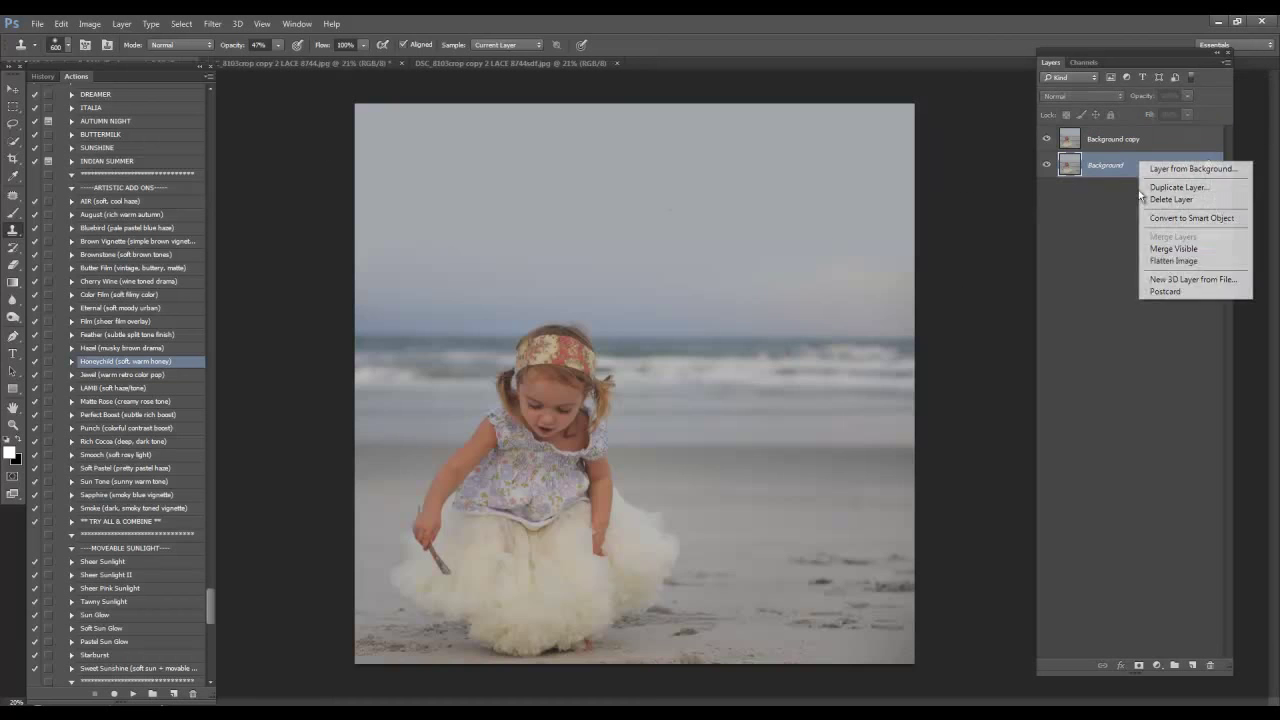
click(1164, 264)
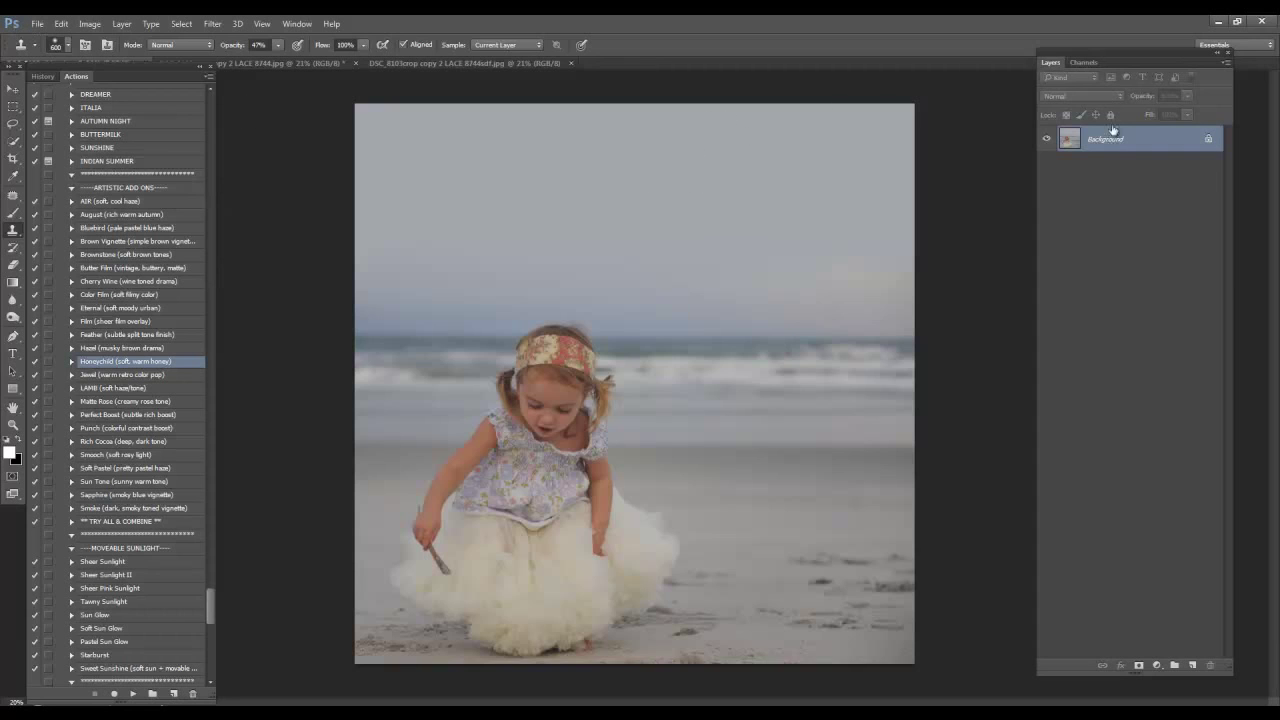
Place the cloud image DSC_8744 as an embedded object and move it up to cover the sky.
click(36, 24)
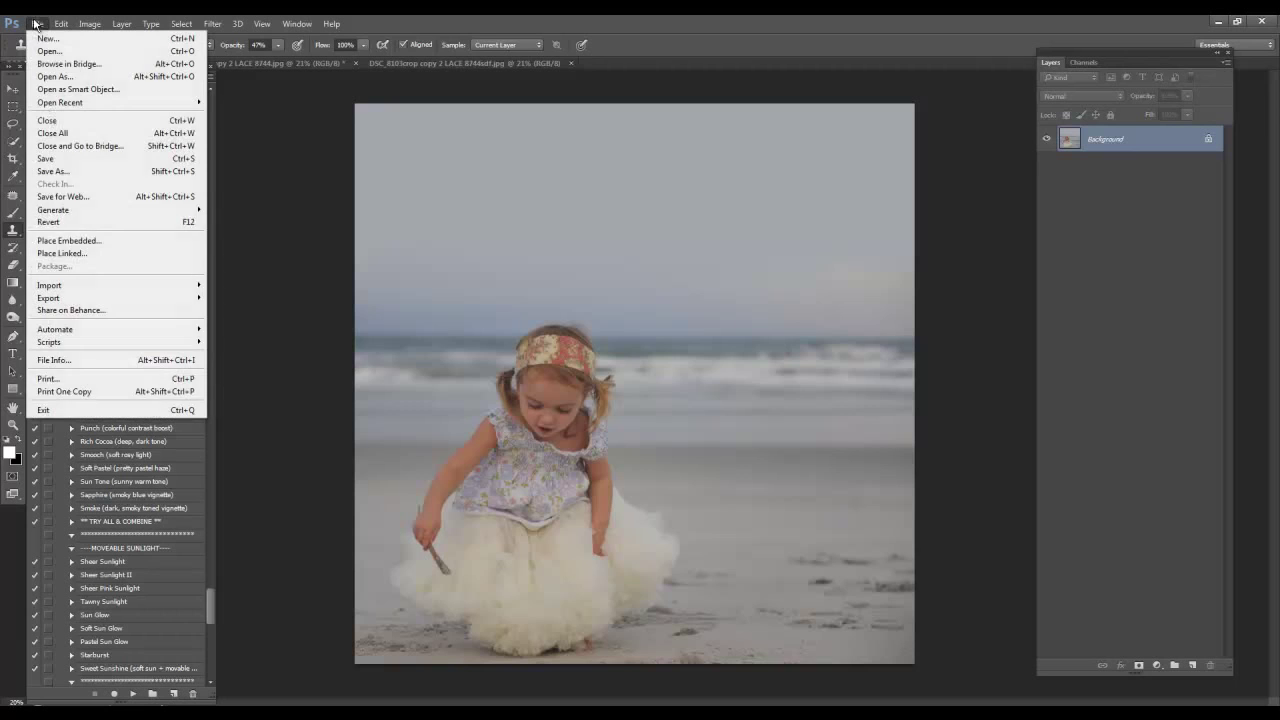
click(88, 241)
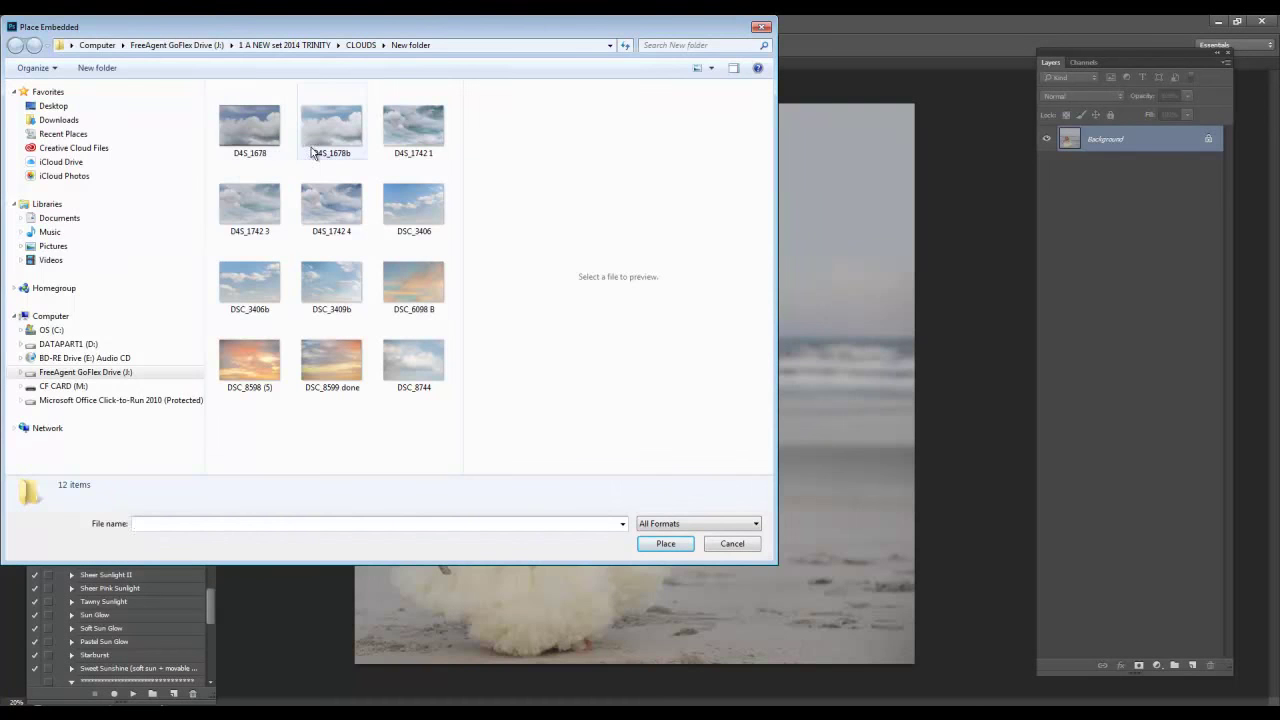
click(413, 361)
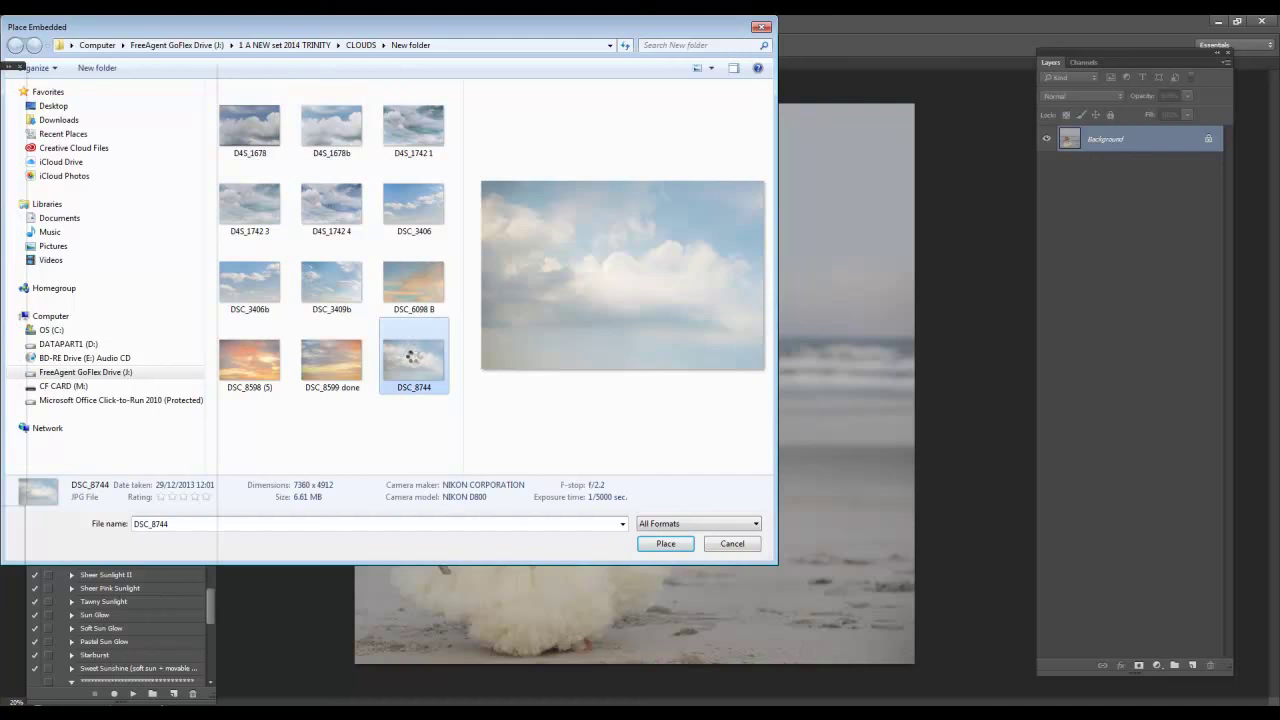
double_click(413, 359)
drag(617, 334, 617, 187)
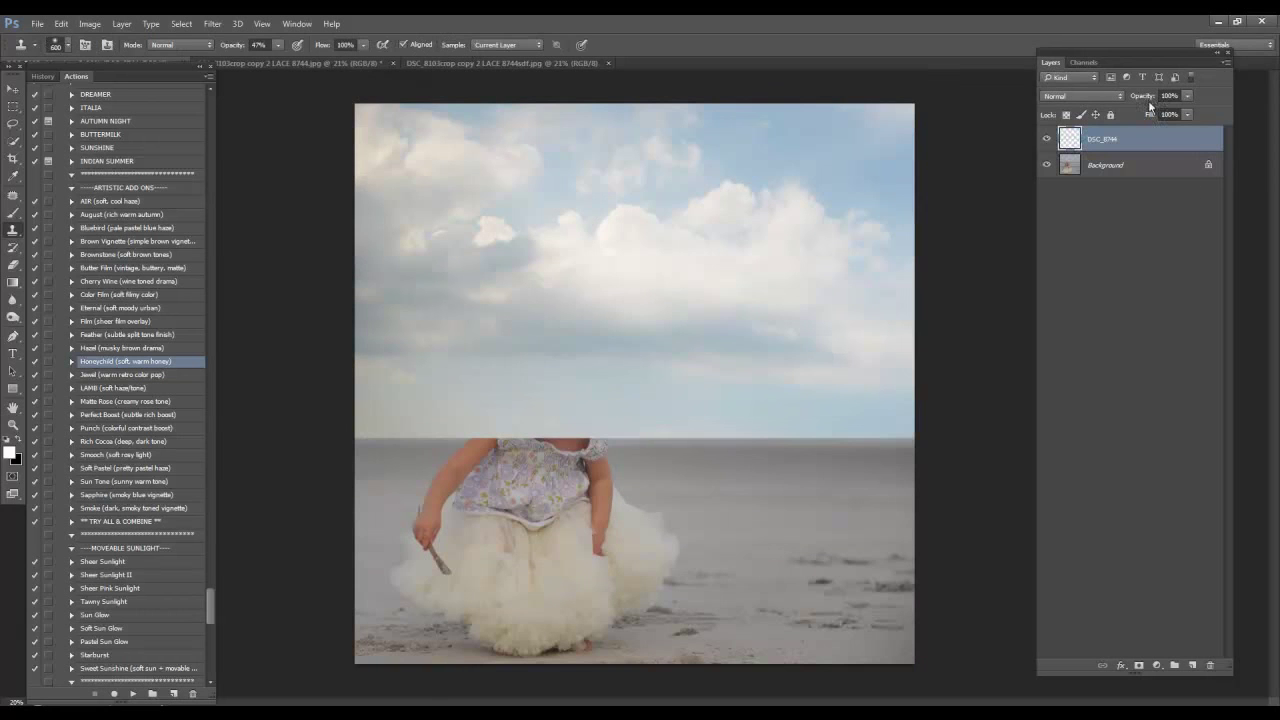
Lower the cloud layer's opacity to about 51% and add a layer mask to it.
drag(1146, 99, 1100, 87)
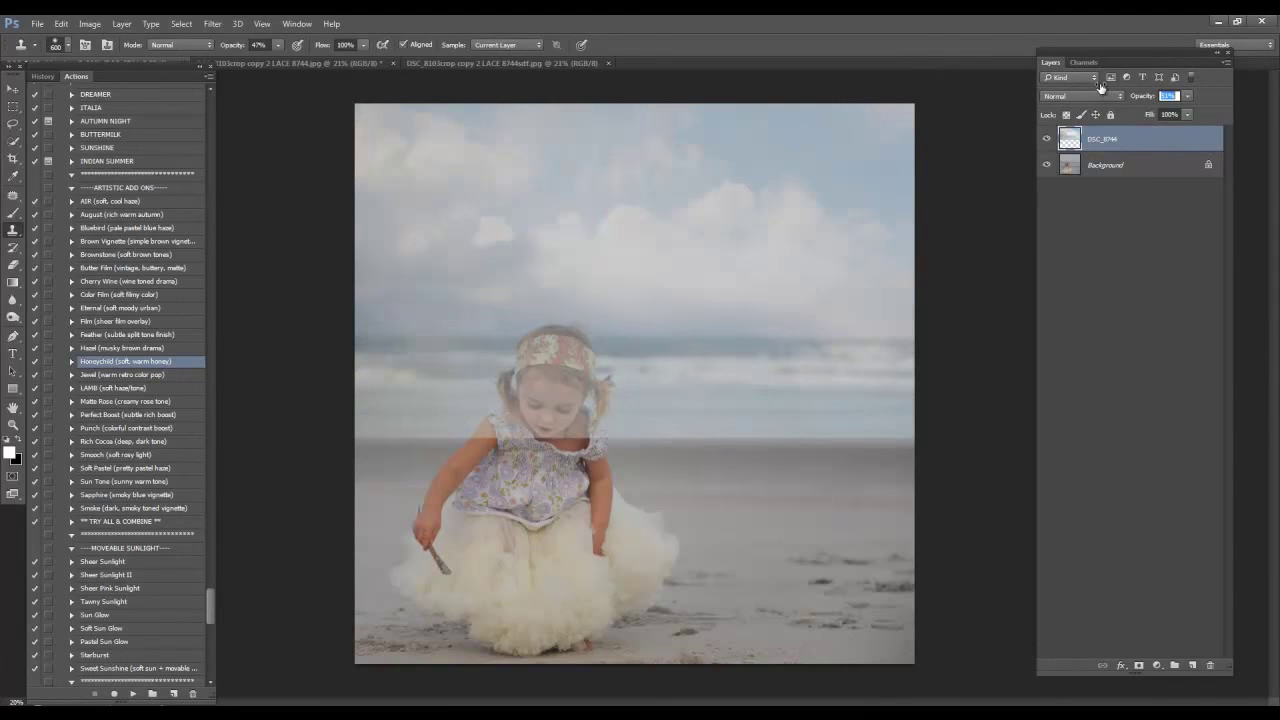
click(1138, 666)
Mask the clouds off the girl, sea and shore with a black brush at 100% opacity.
click(18, 439)
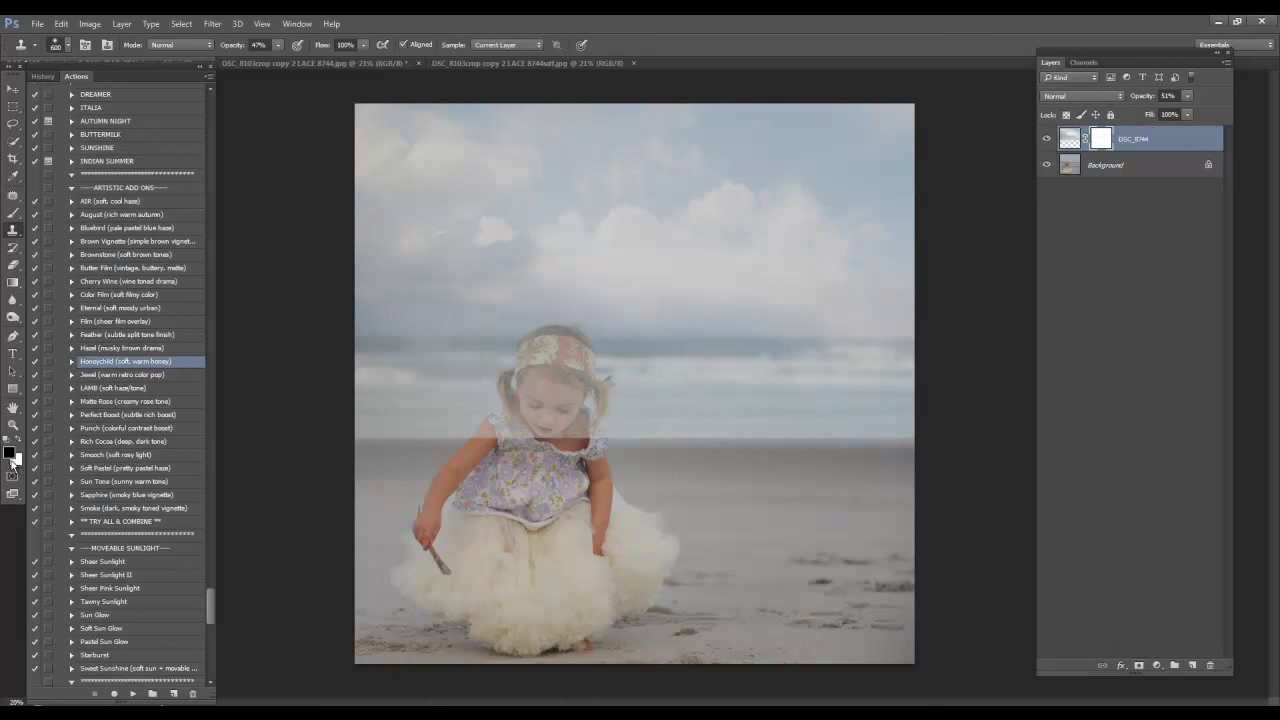
click(13, 213)
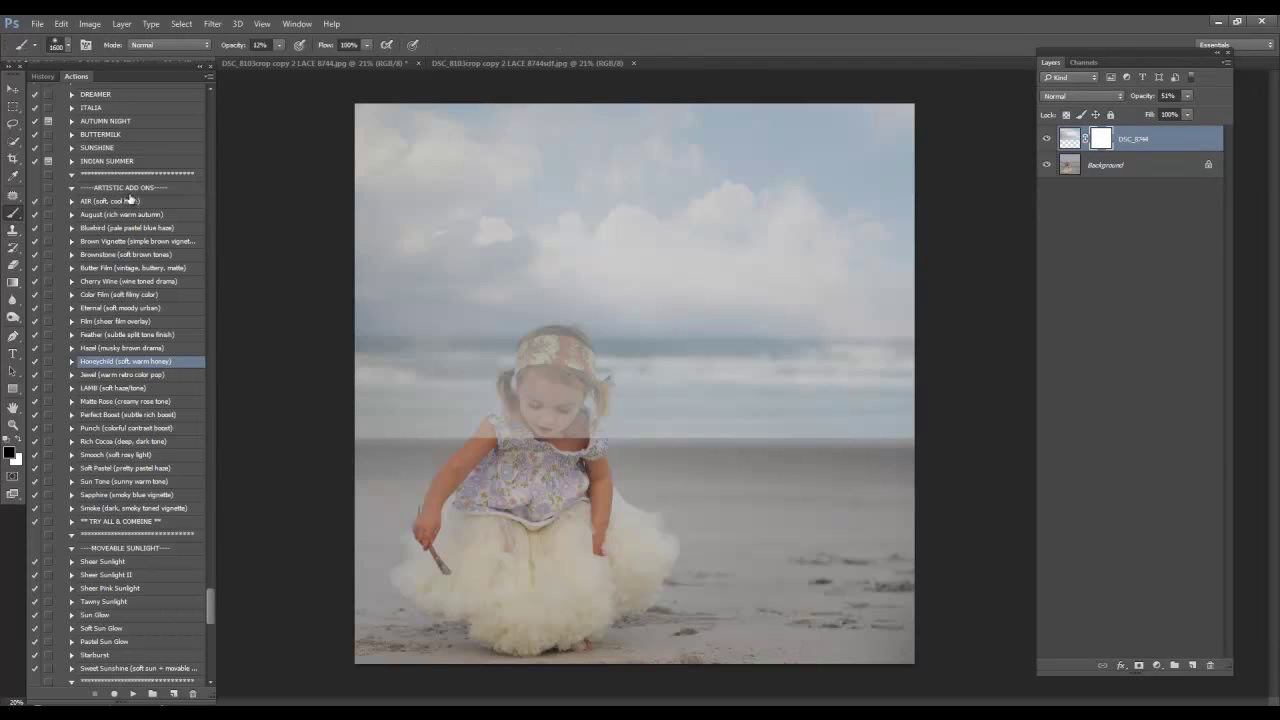
drag(233, 50, 330, 48)
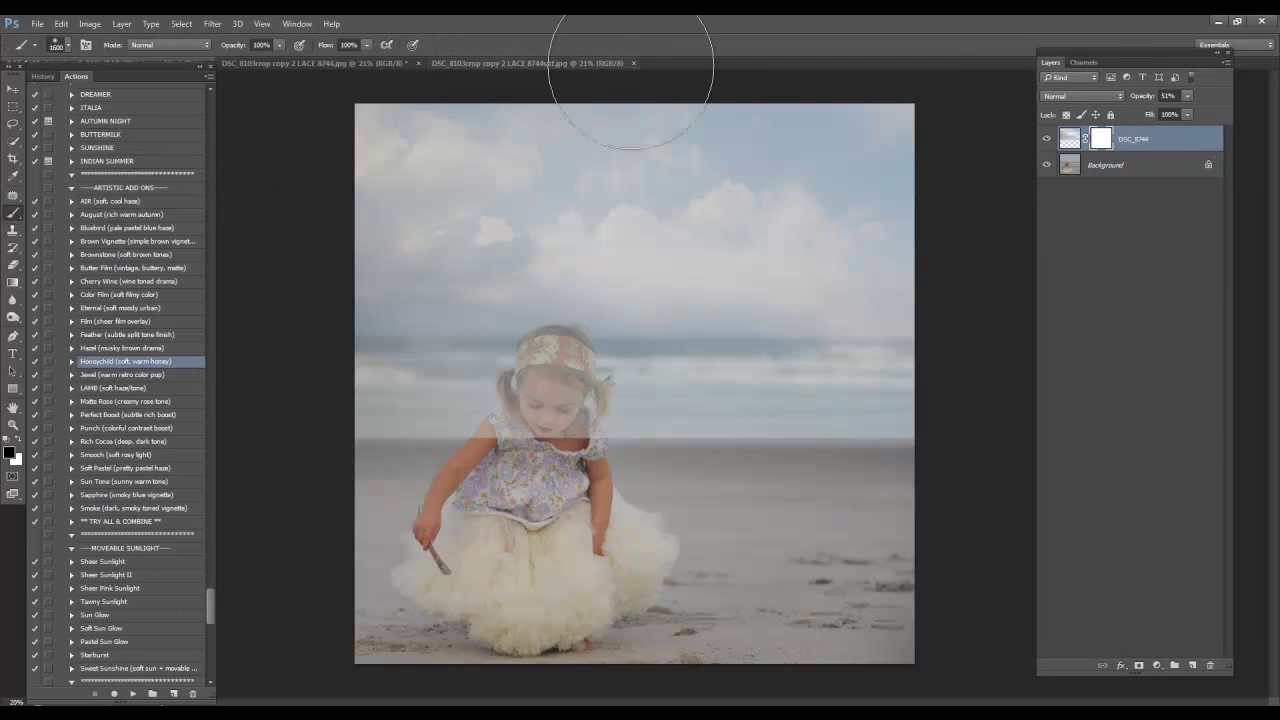
key(bracketleft)
key(bracketleft)
key(bracketleft)
key(bracketleft)
key(bracketleft)
key(bracketleft)
key(bracketleft)
key(bracketleft)
key(bracketleft)
key(bracketleft)
key(bracketleft)
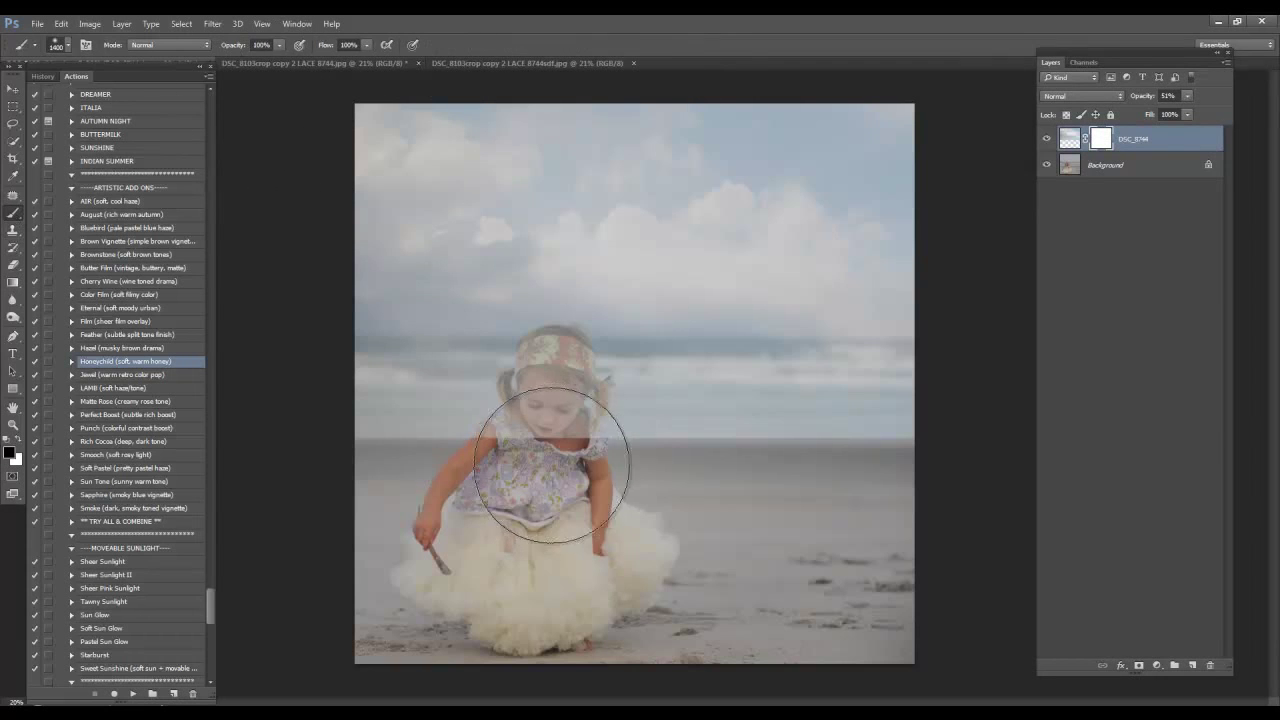
mouse_move(548, 413)
mouse_down()
mouse_move(565, 360)
mouse_move(520, 375)
mouse_move(575, 350)
mouse_move(538, 356)
mouse_move(573, 358)
mouse_move(535, 388)
mouse_move(554, 460)
mouse_move(709, 440)
mouse_move(440, 452)
mouse_move(563, 462)
mouse_up()
key(bracketright)
key(bracketright)
key(bracketright)
key(bracketright)
mouse_move(983, 401)
mouse_down()
mouse_move(453, 405)
mouse_move(415, 393)
mouse_move(887, 393)
mouse_move(726, 409)
mouse_move(475, 405)
mouse_up()
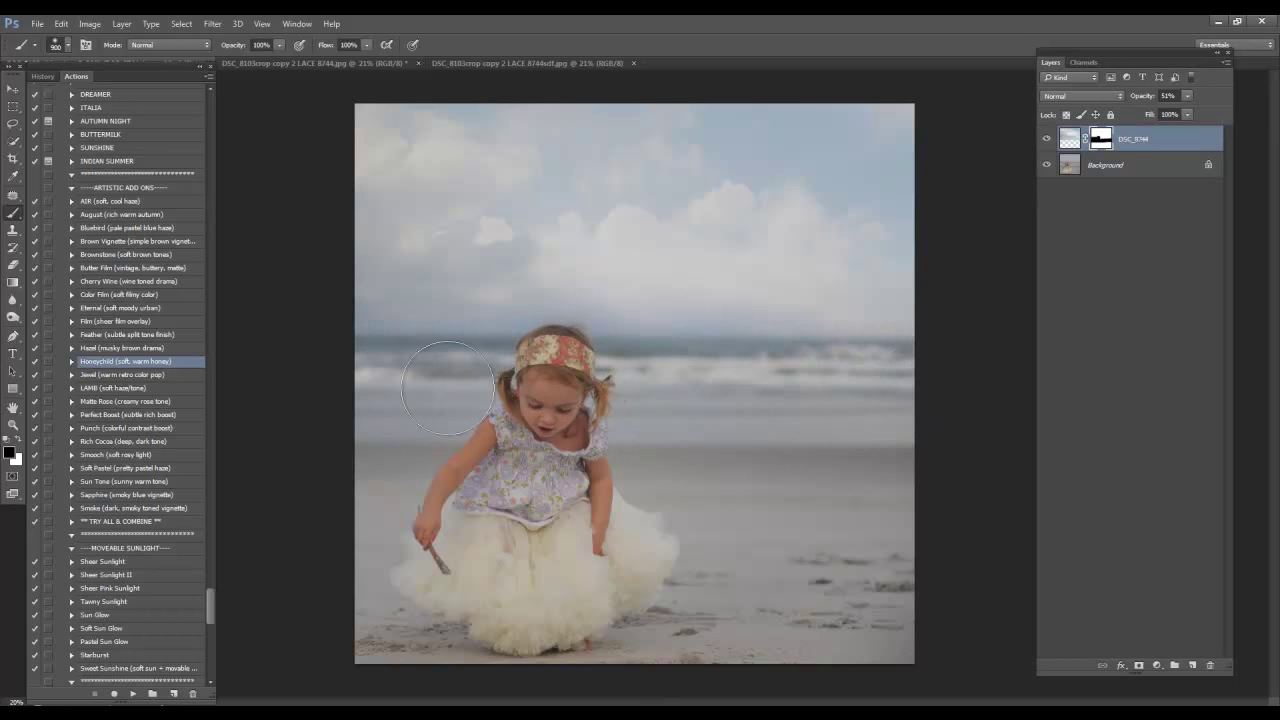
Set the brush opacity to 30% for blending the mask, and set the cloud layer's opacity to 70%.
drag(230, 46, 182, 52)
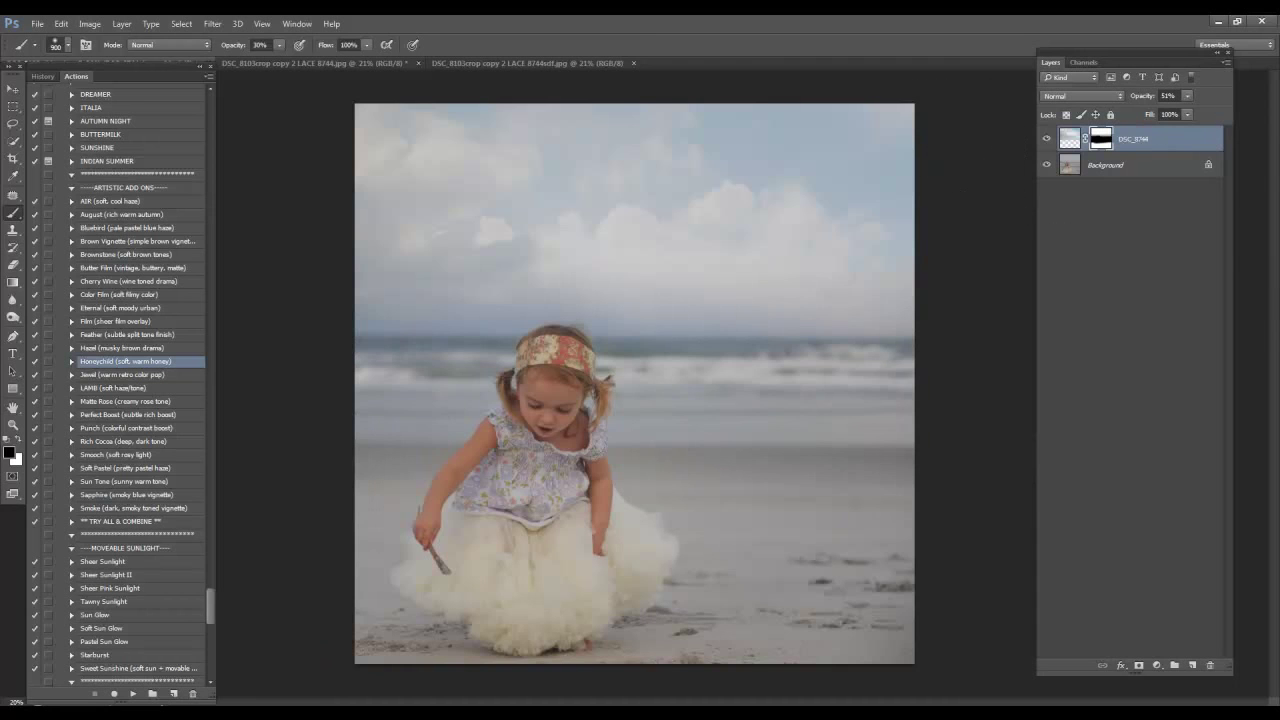
drag(1150, 103, 1181, 101)
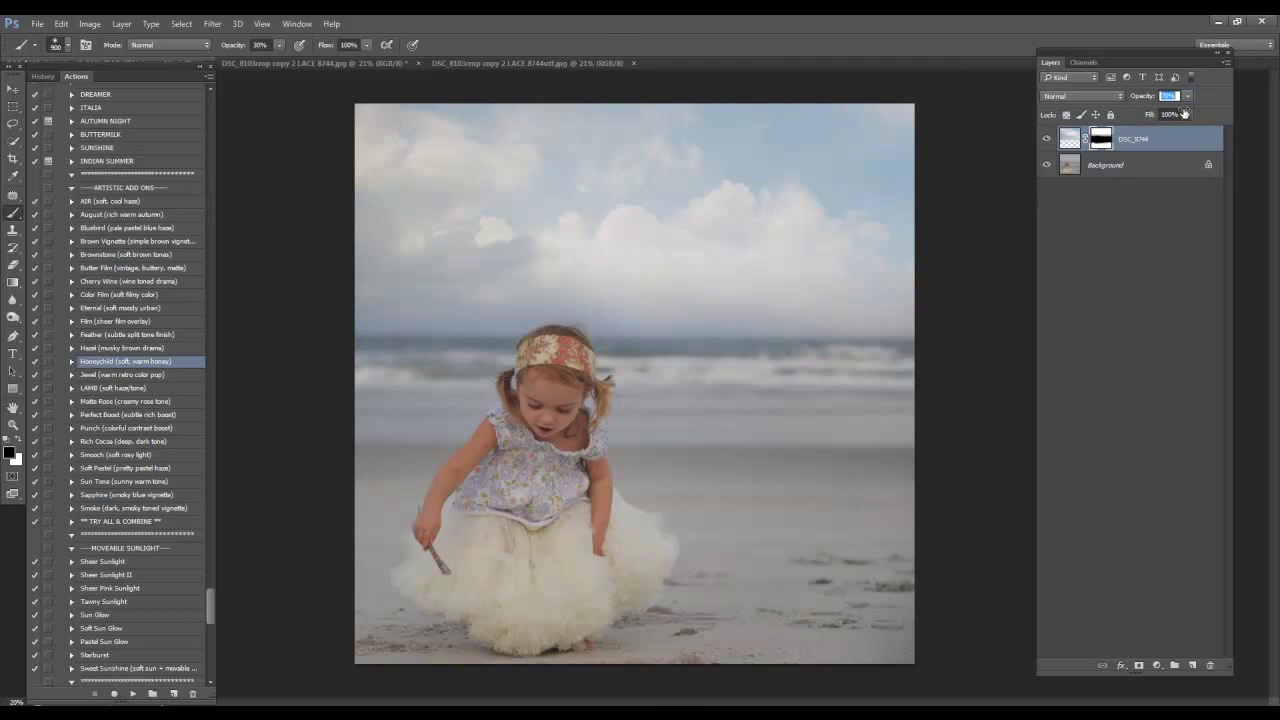
key(Return)
Save a history snapshot of the current cloud composite and return to the actions list.
click(42, 76)
click(173, 694)
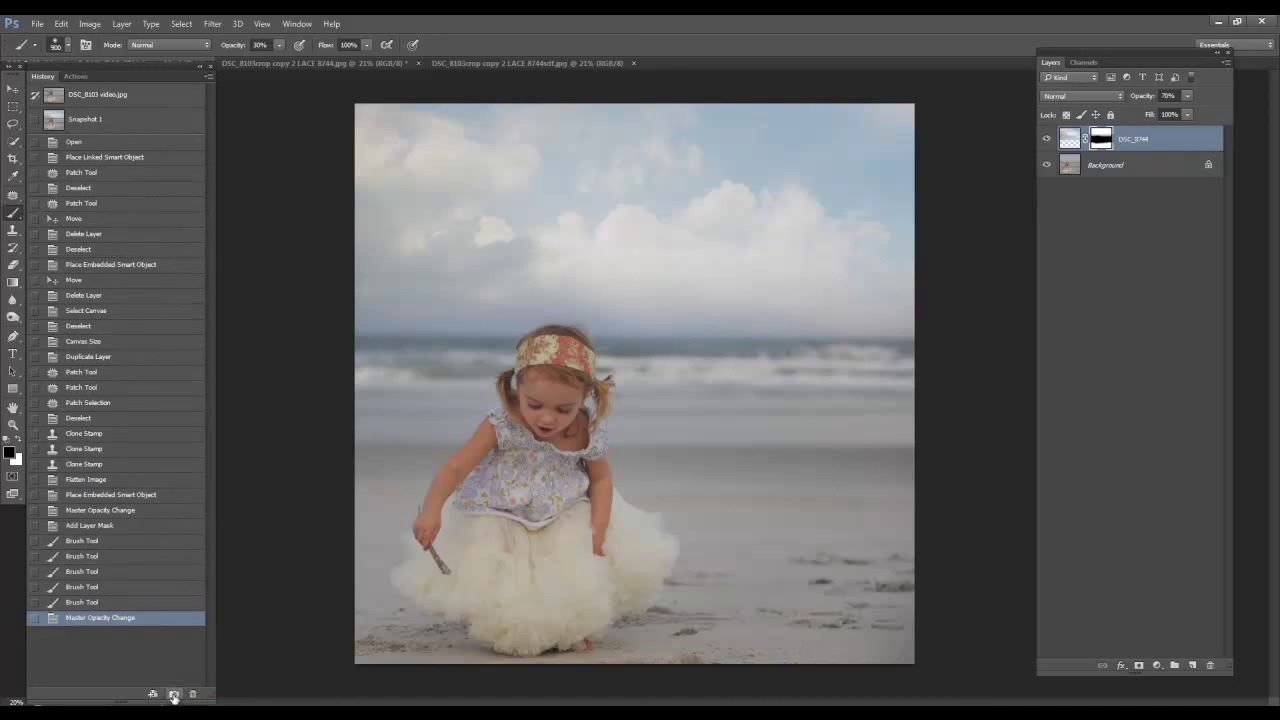
click(83, 76)
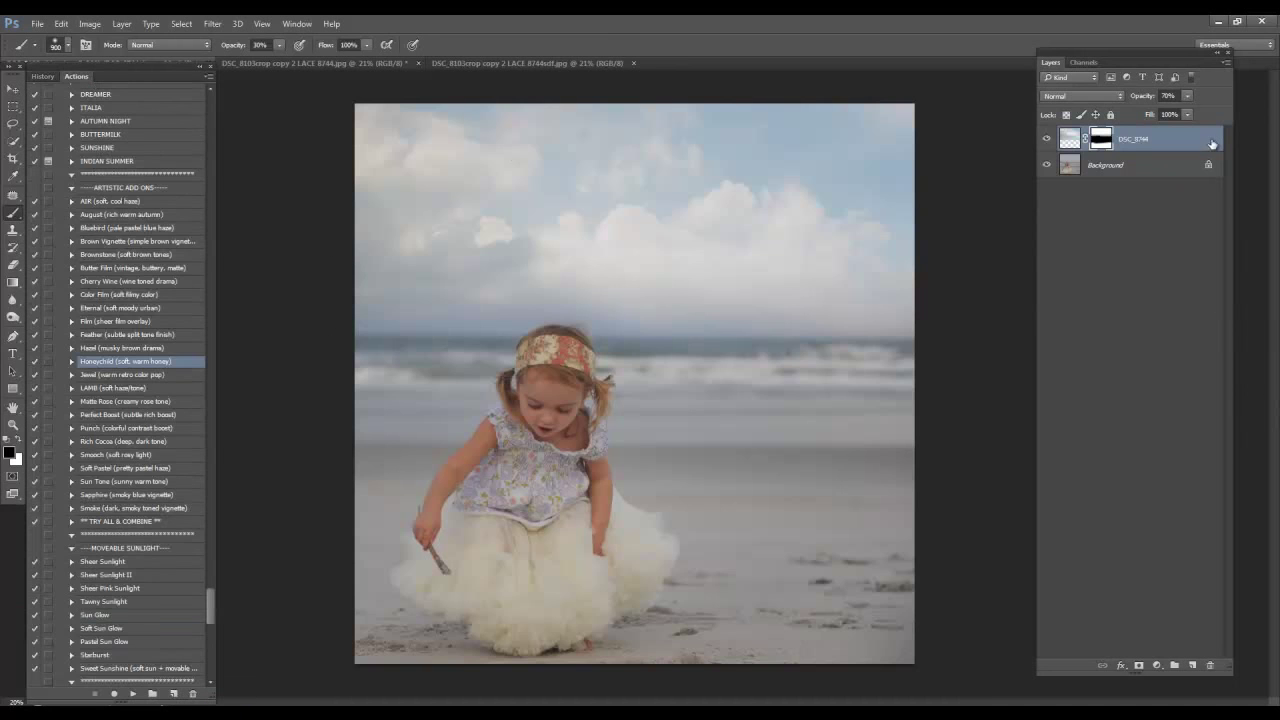
Flatten the cloud composite into a single layer and run the LACE creative color action on it.
right_click(1119, 165)
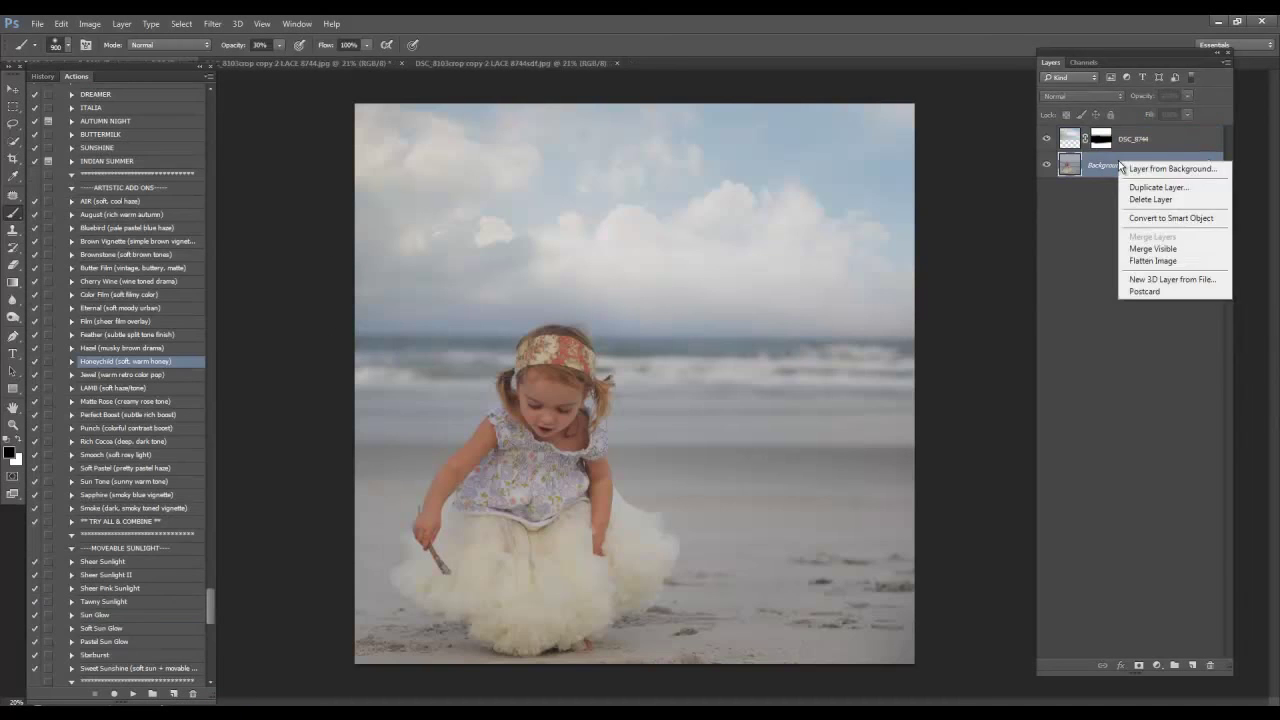
click(1151, 263)
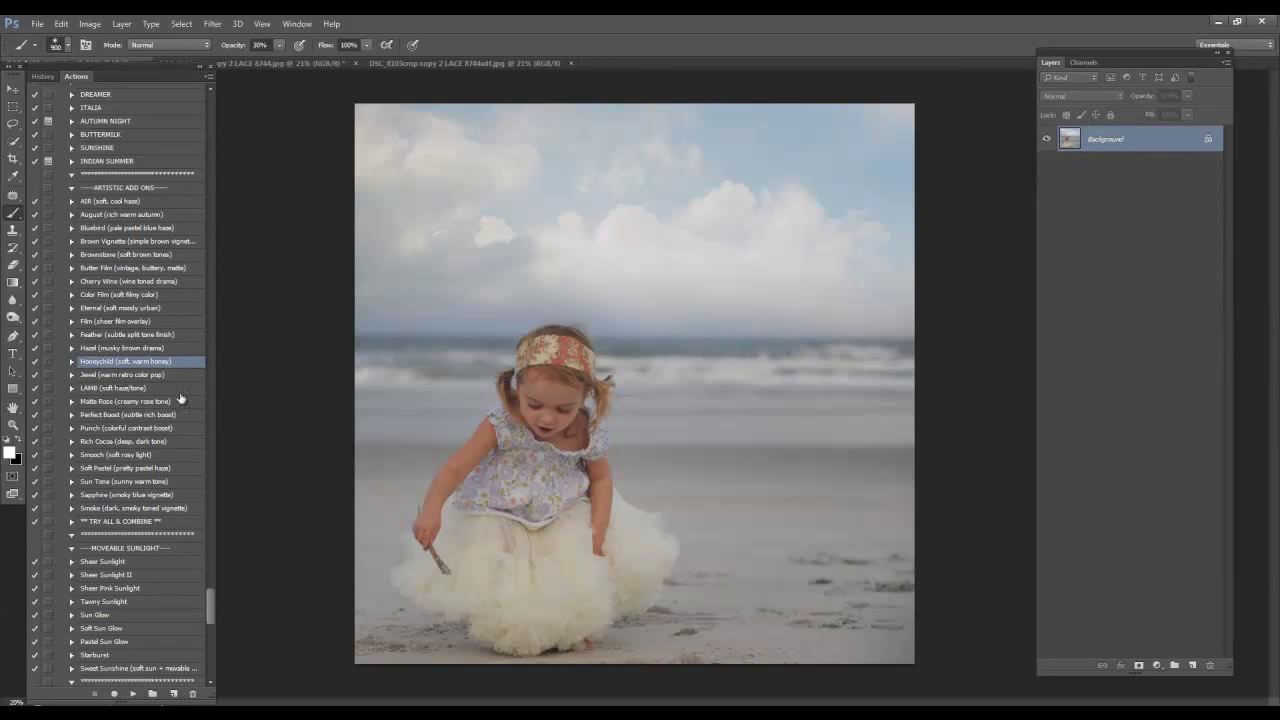
drag(213, 611, 213, 600)
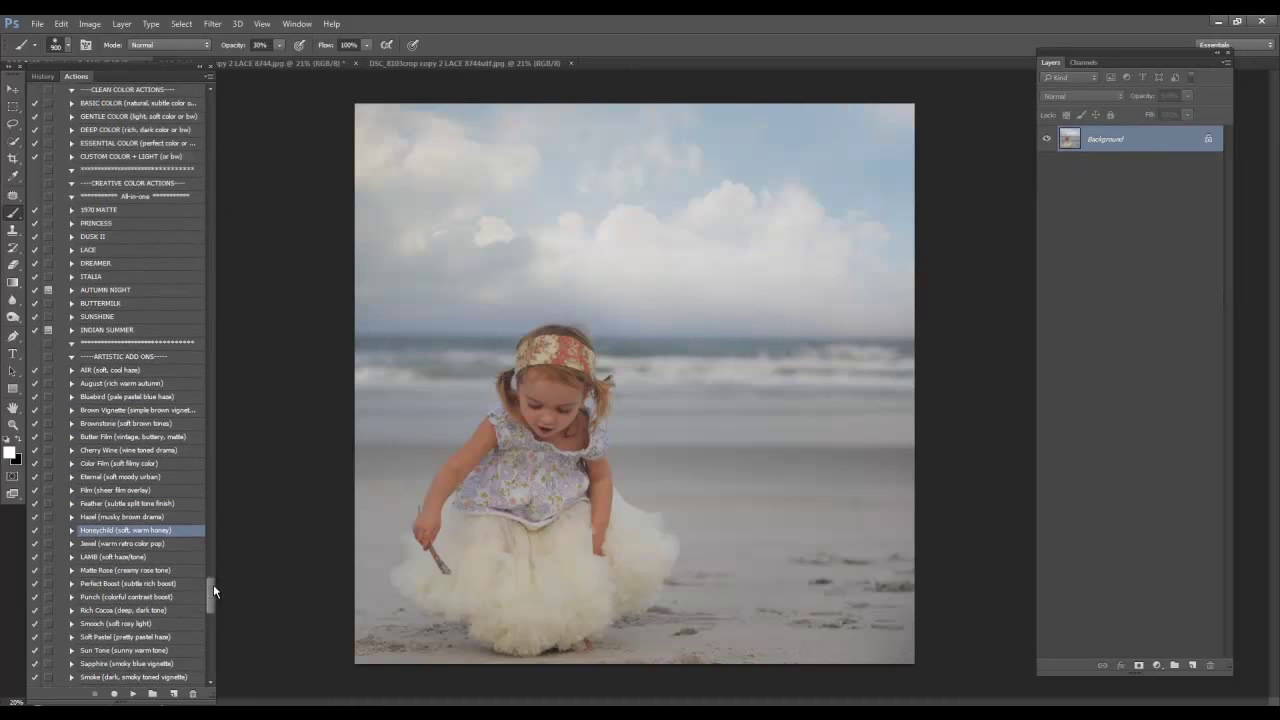
click(135, 251)
click(134, 693)
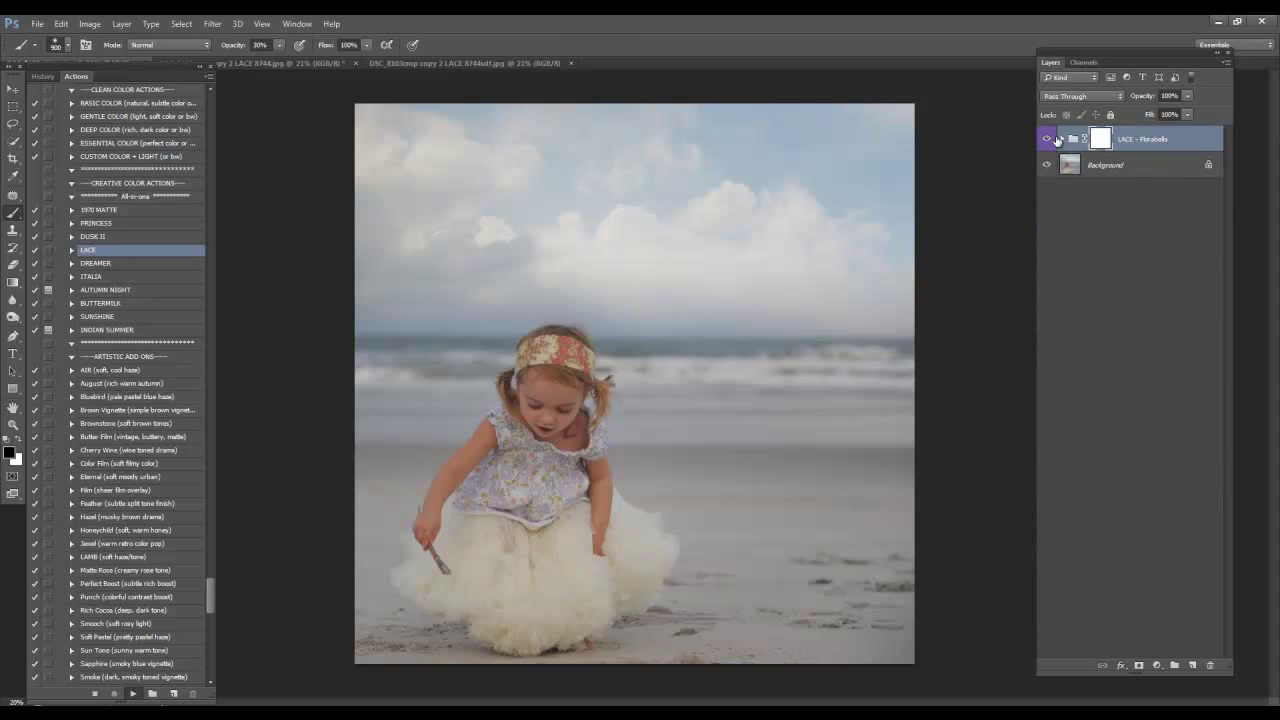
Compare the B/W Lace layer on and off, leave it hidden, and expand the LACE - Florabella group.
click(1056, 139)
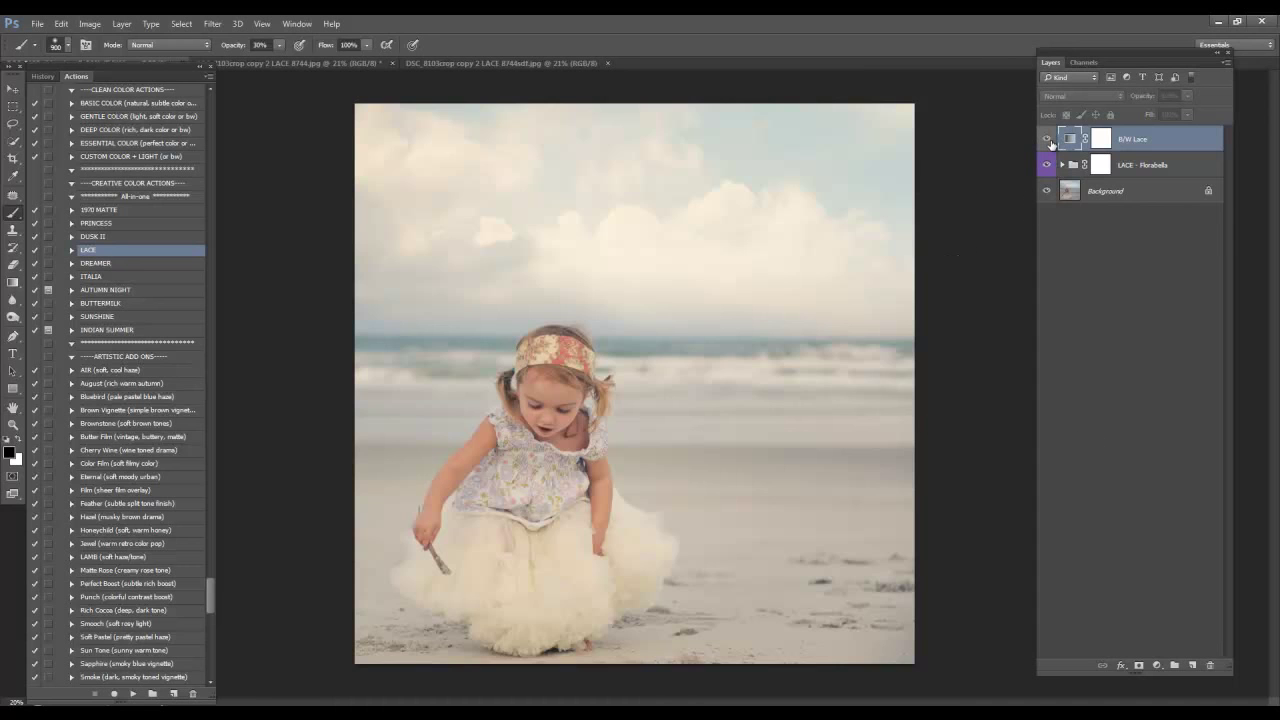
click(1048, 139)
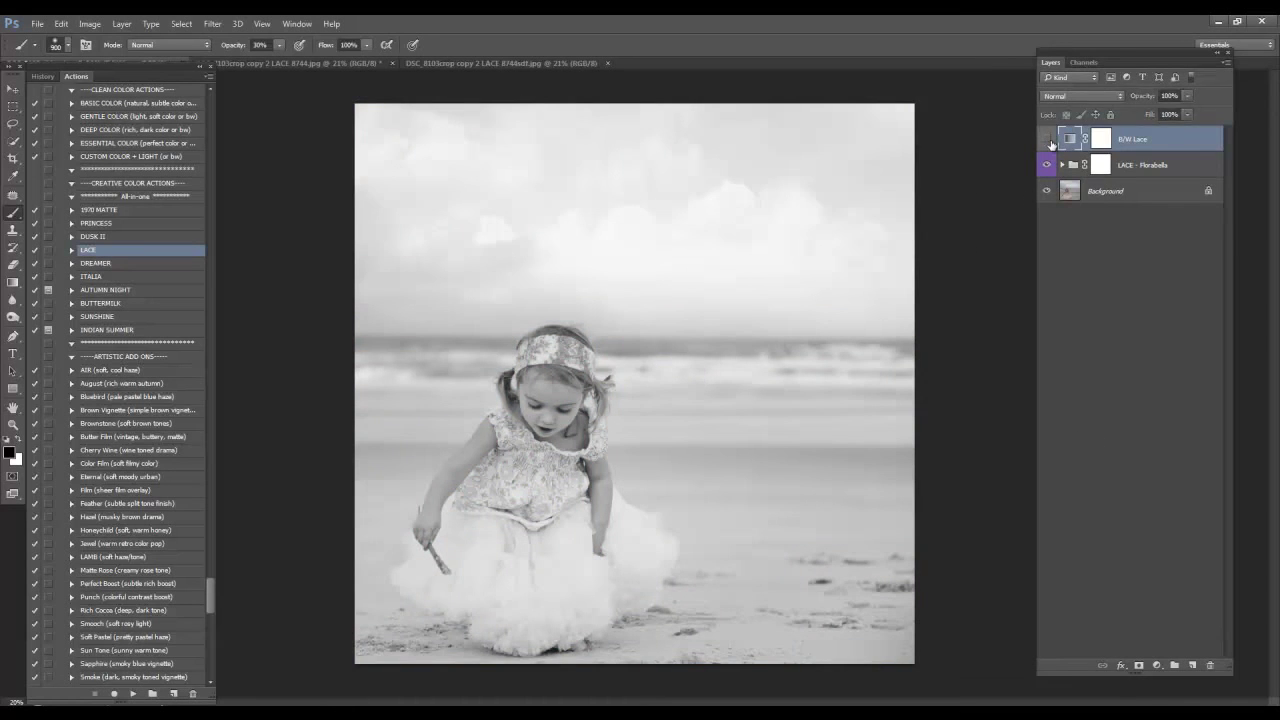
click(1048, 139)
click(1062, 164)
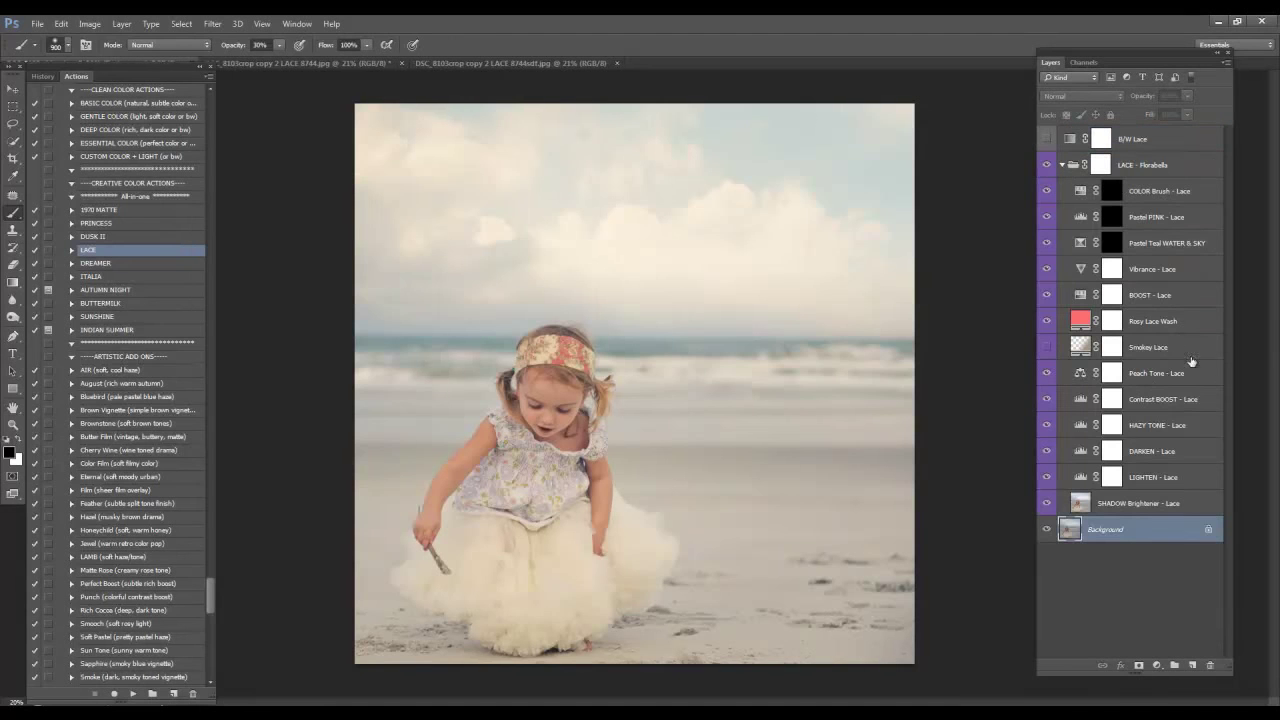
Show the Smokey Lace layer and set its opacity to 12%.
click(1045, 347)
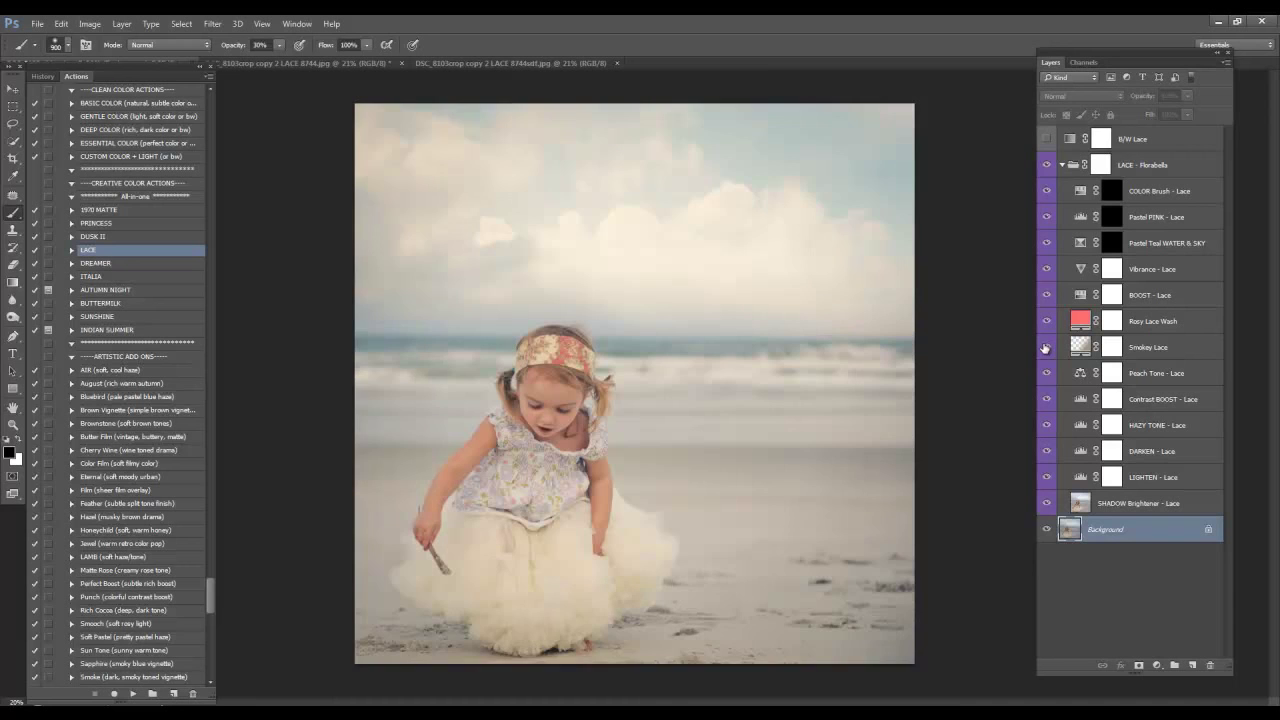
click(1045, 347)
click(1045, 347)
click(1148, 350)
drag(1133, 95, 1106, 93)
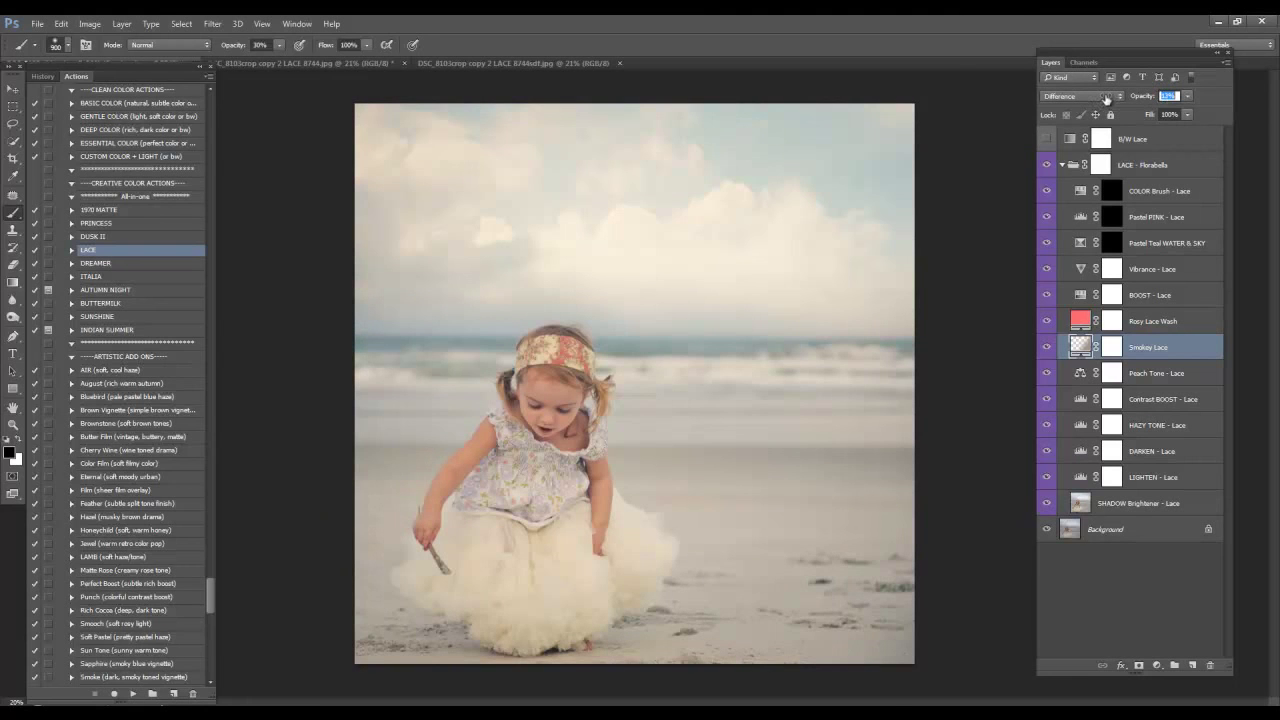
text(12)
key(Return)
Set the LIGHTEN - Lace layer's opacity to 80% and brush black on its mask over the sky at 30% brush opacity.
click(1150, 480)
click(1150, 97)
drag(1150, 97, 1172, 96)
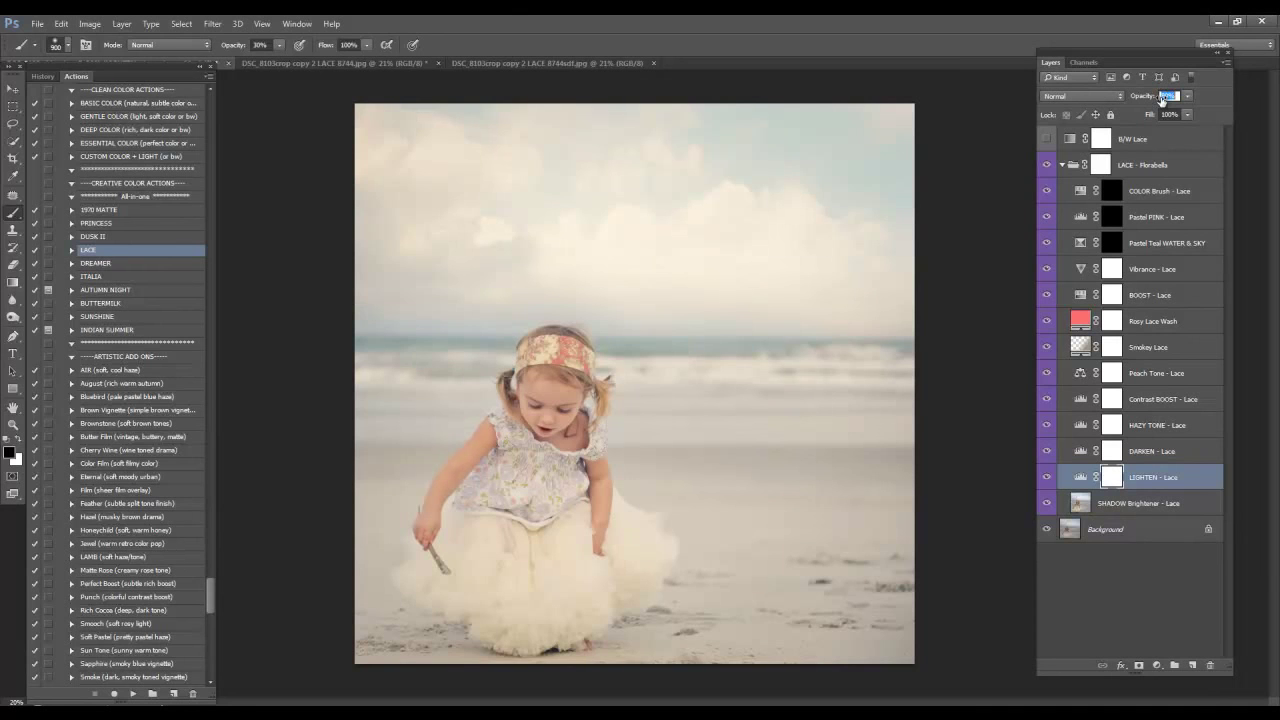
click(1108, 482)
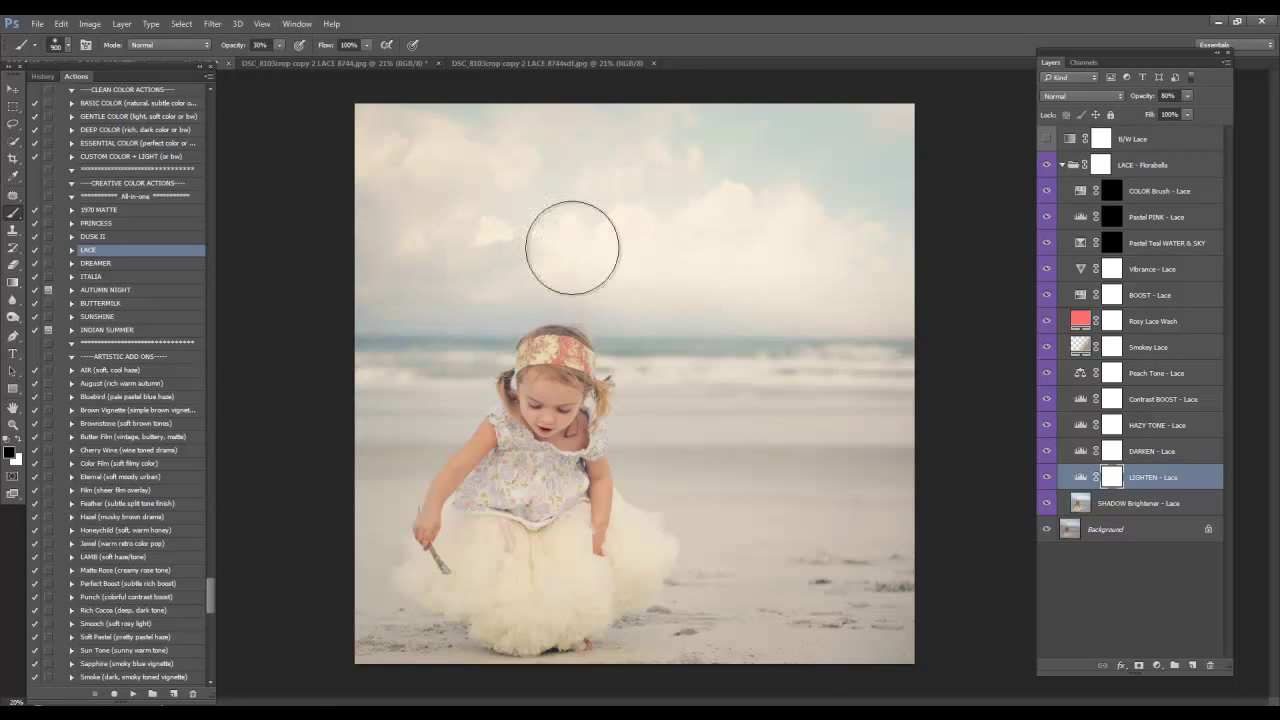
mouse_move(358, 273)
mouse_down()
mouse_move(572, 256)
mouse_move(814, 267)
mouse_move(790, 220)
mouse_up()
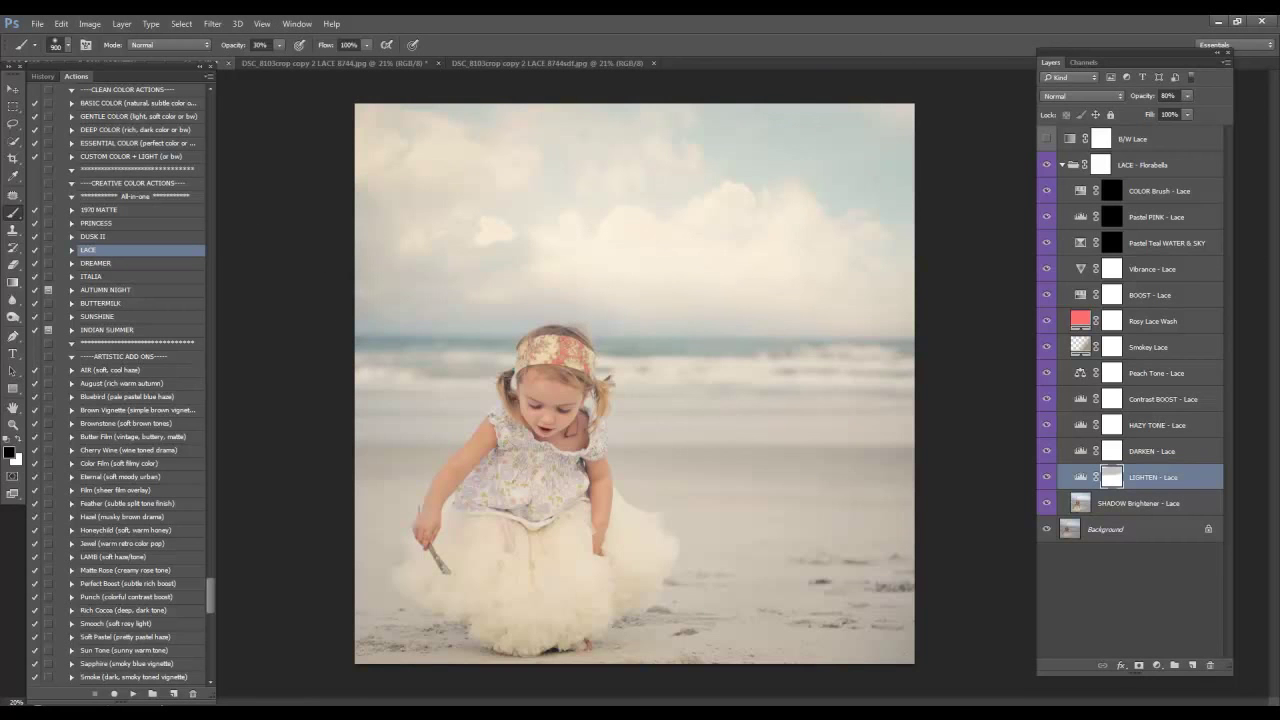
Compare the HAZY TONE - Lace layer on and off and adjust its opacity.
click(1128, 422)
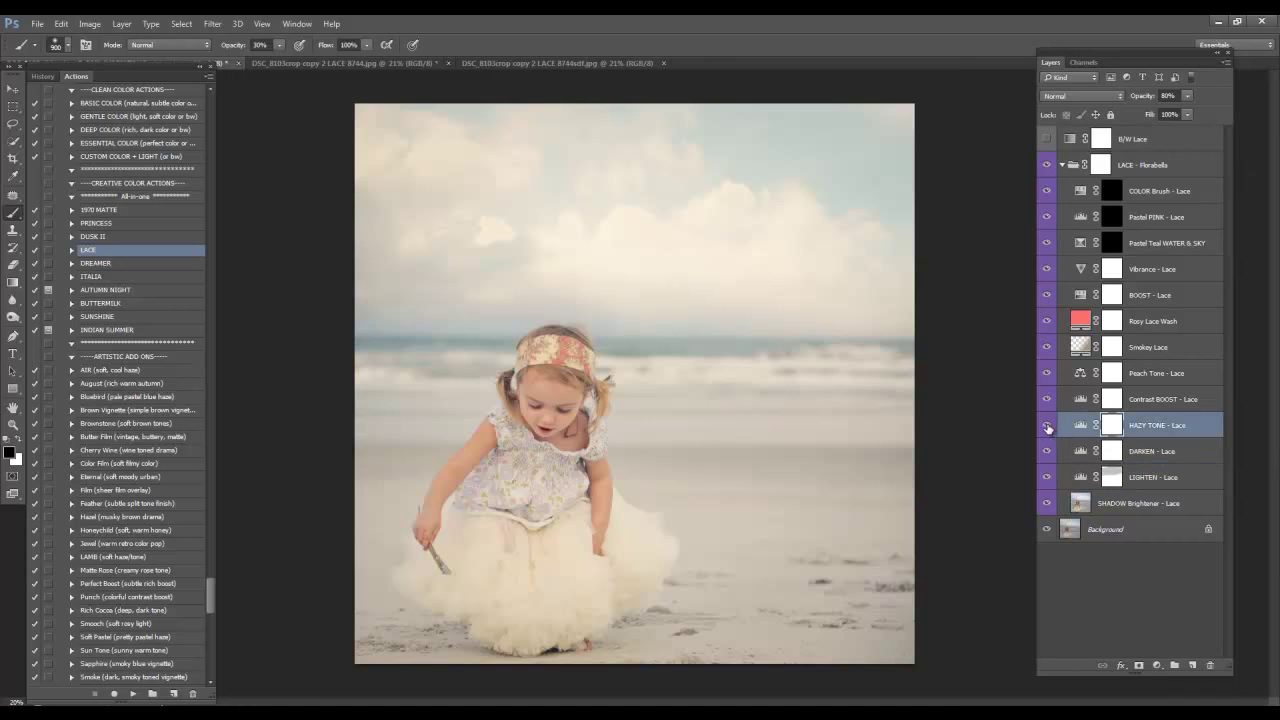
click(1047, 425)
click(1047, 425)
click(1150, 97)
drag(1149, 97, 1143, 112)
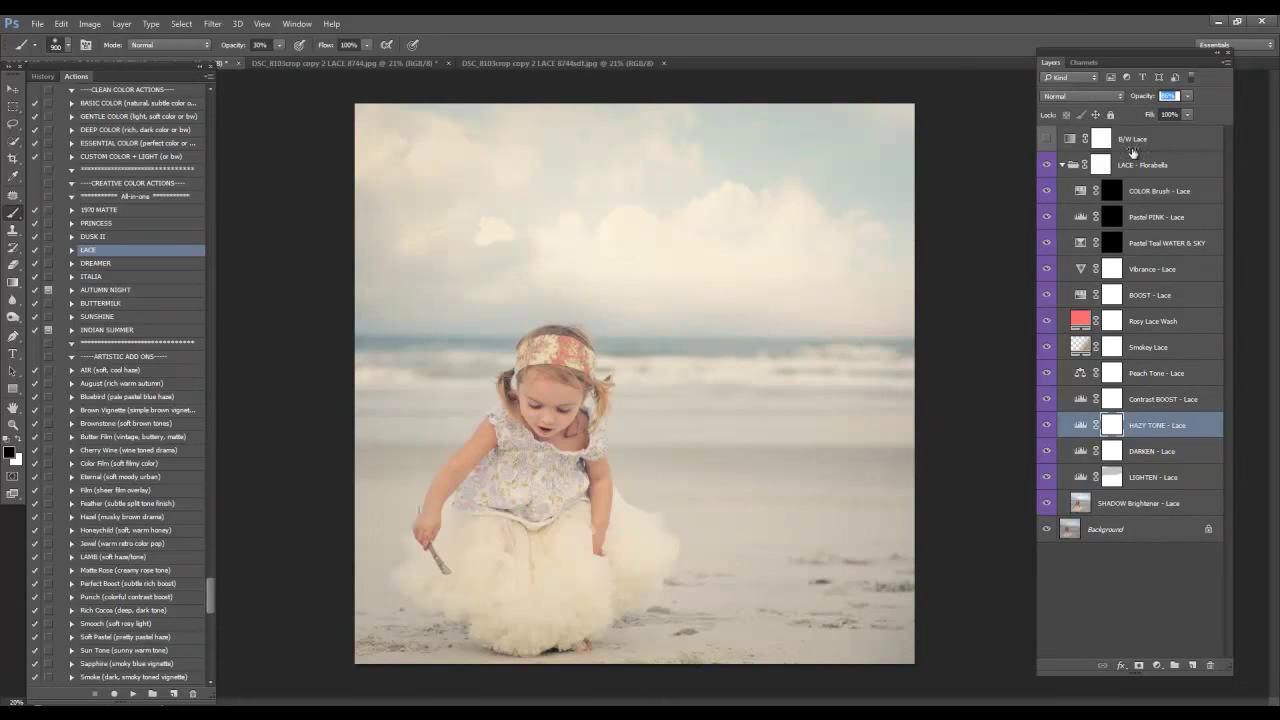
Paint white at 30% on the Pastel Teal WATER & SKY mask over the sky and sea, reducing the brush size to 175.
click(1145, 219)
click(1115, 245)
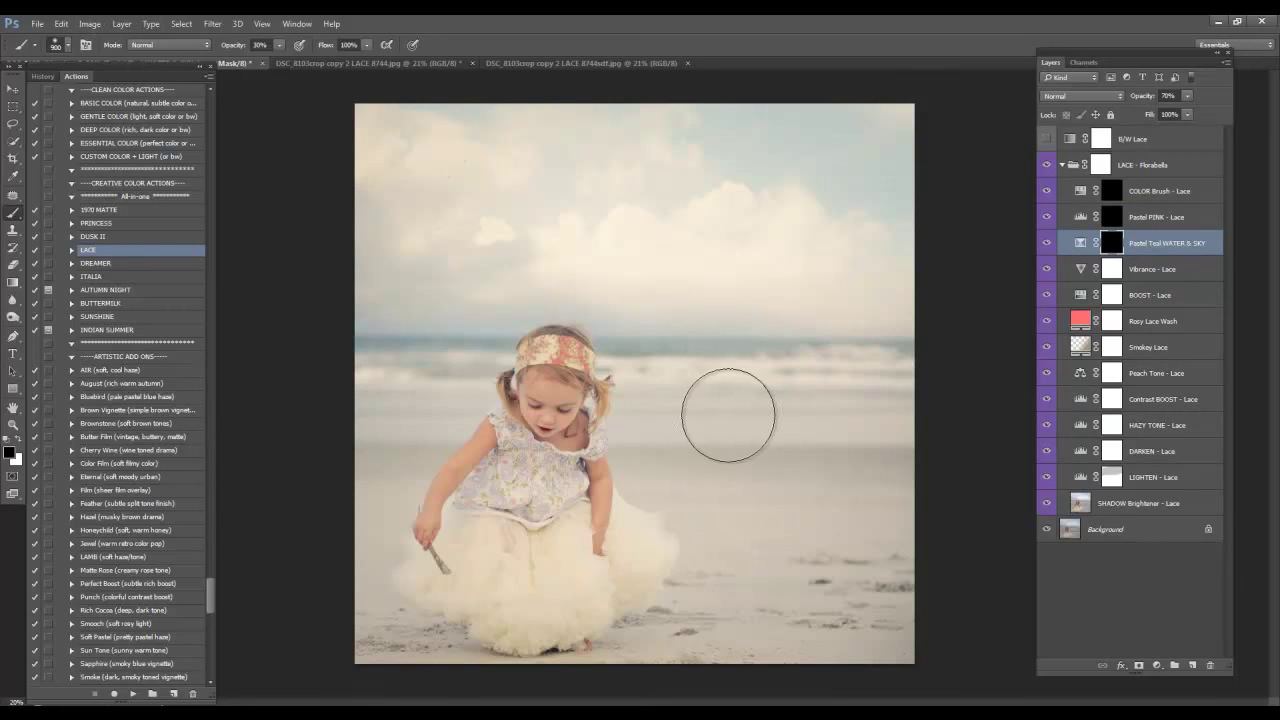
click(17, 441)
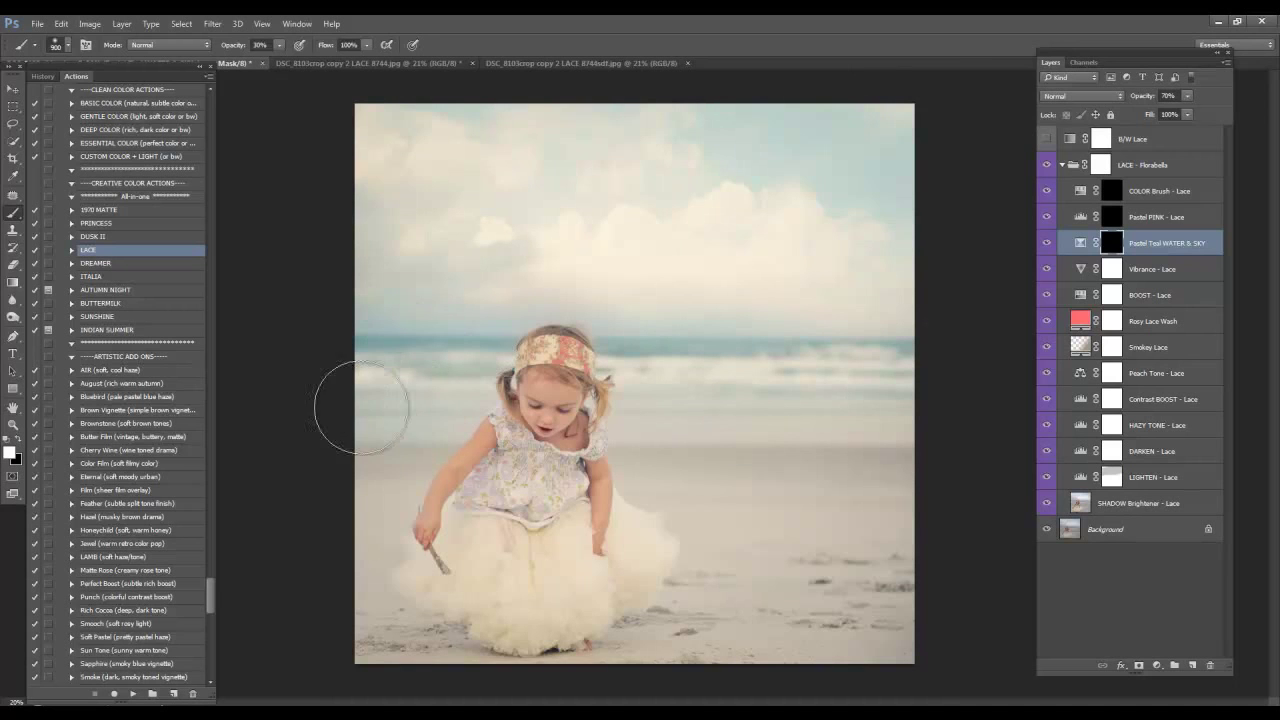
drag(317, 280, 643, 451)
key(bracketleft)
key(bracketleft)
key(bracketleft)
key(bracketleft)
key(bracketleft)
key(bracketleft)
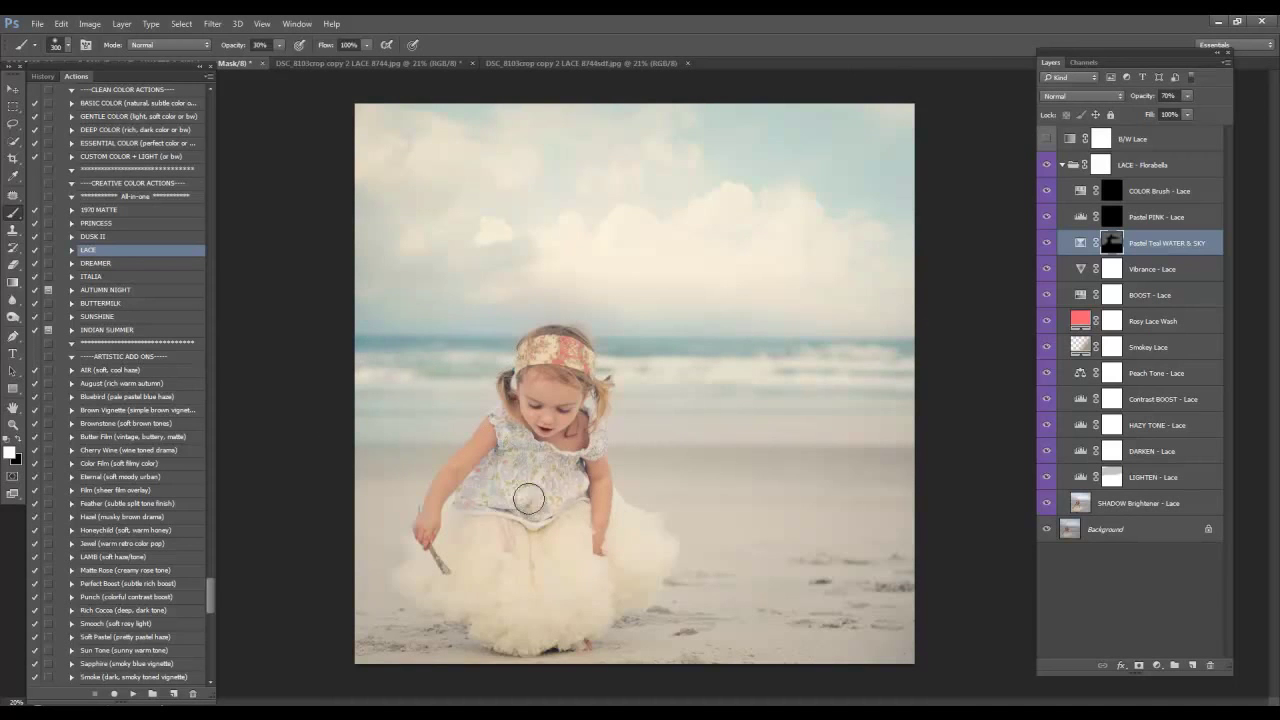
key(bracketleft)
key(bracketleft)
key(bracketleft)
Adjust the opacity of the Pastel Teal WATER & SKY layer.
click(1148, 97)
drag(925, 77, 870, 75)
key(Return)
Adjust the opacities of the Rosy Lace Wash and Vibrance - Lace layers.
click(1147, 326)
click(1138, 100)
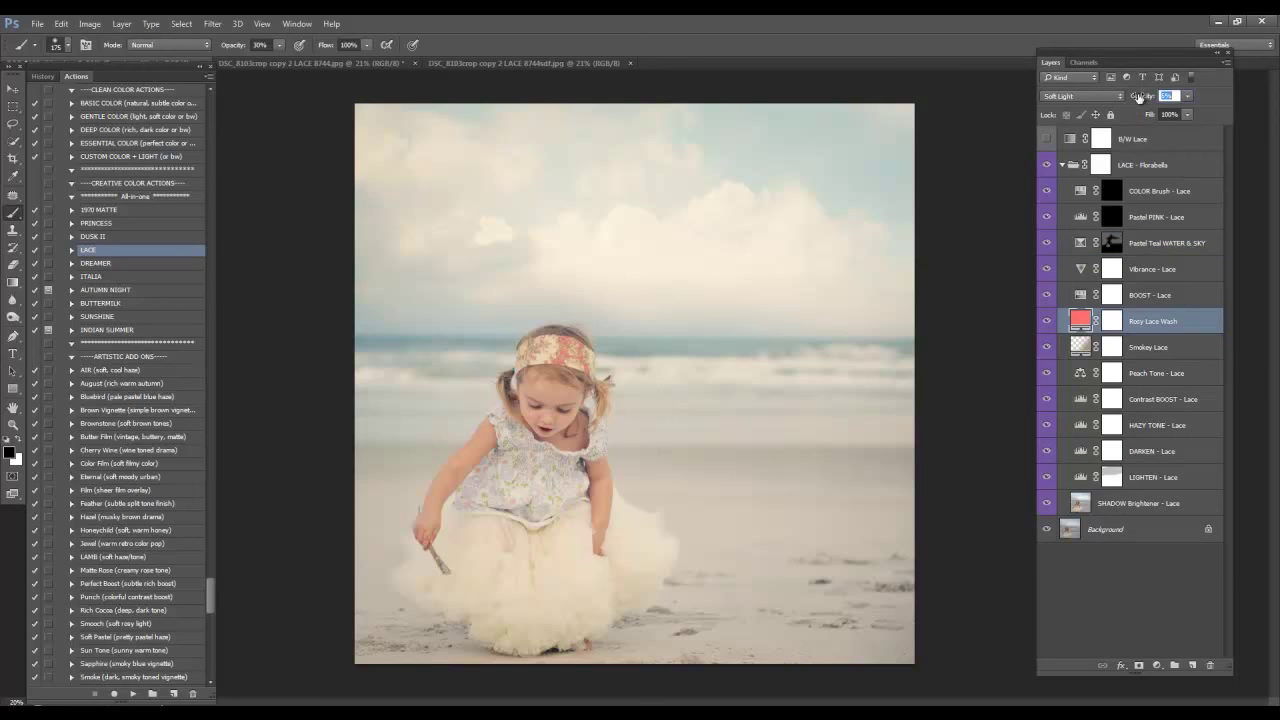
mouse_move(1138, 96)
mouse_down()
mouse_move(1165, 100)
mouse_move(1146, 100)
mouse_up()
click(1168, 269)
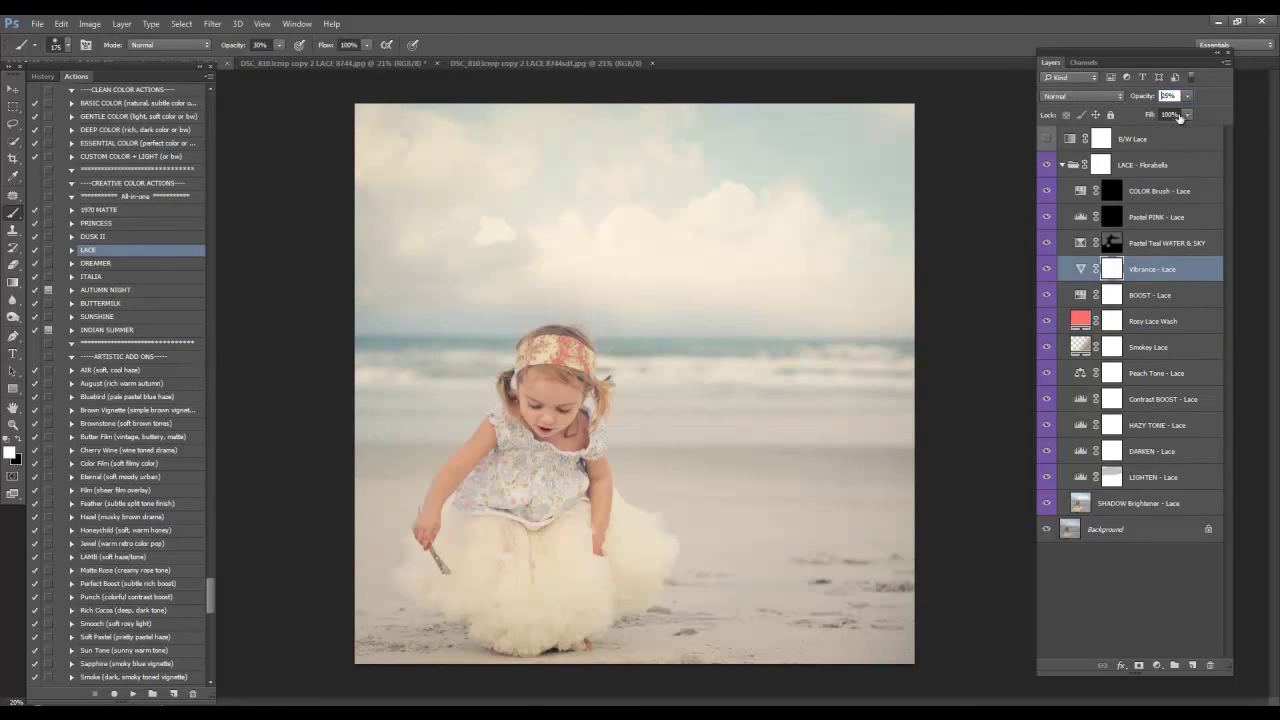
drag(1143, 95, 1152, 97)
Compare the SHADOW Brightener - Lace layer on and off and adjust its opacity.
click(1147, 478)
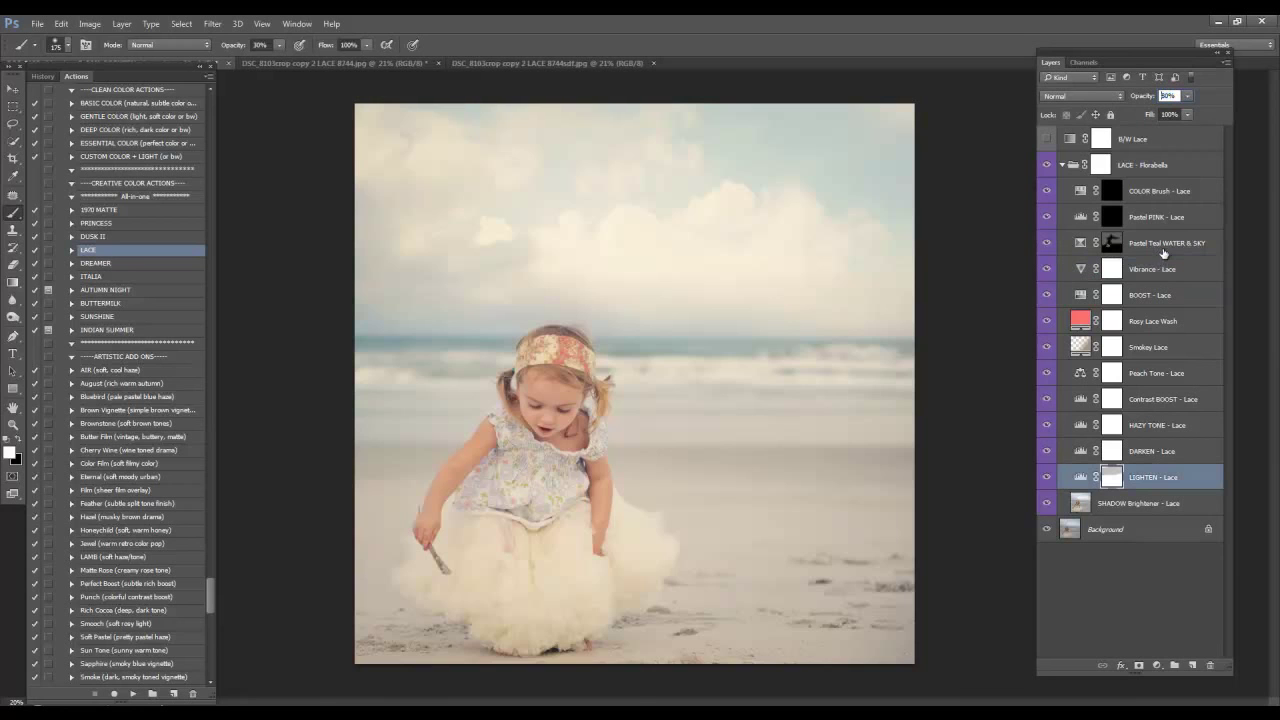
click(1175, 506)
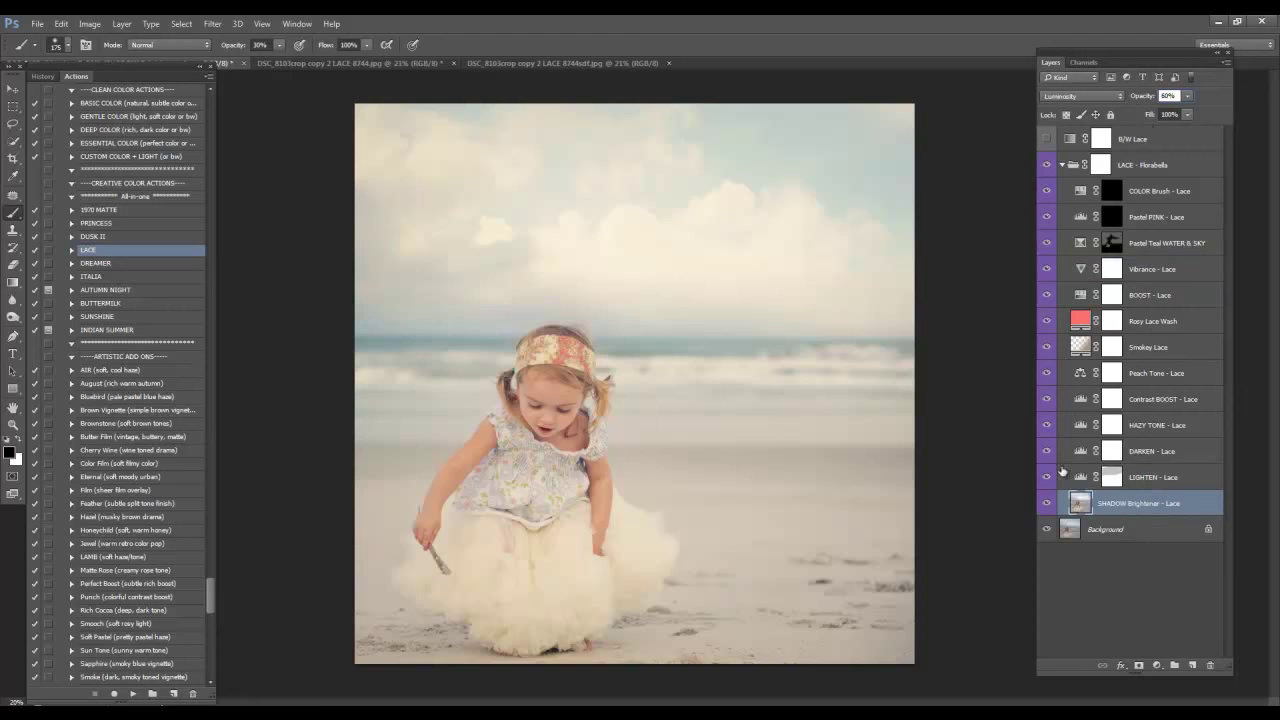
click(1047, 505)
click(1047, 505)
click(1145, 96)
key(Return)
Fine-tune the opacities of the LIGHTEN - Lace and Peach Tone - Lace layers.
click(1168, 486)
click(1143, 96)
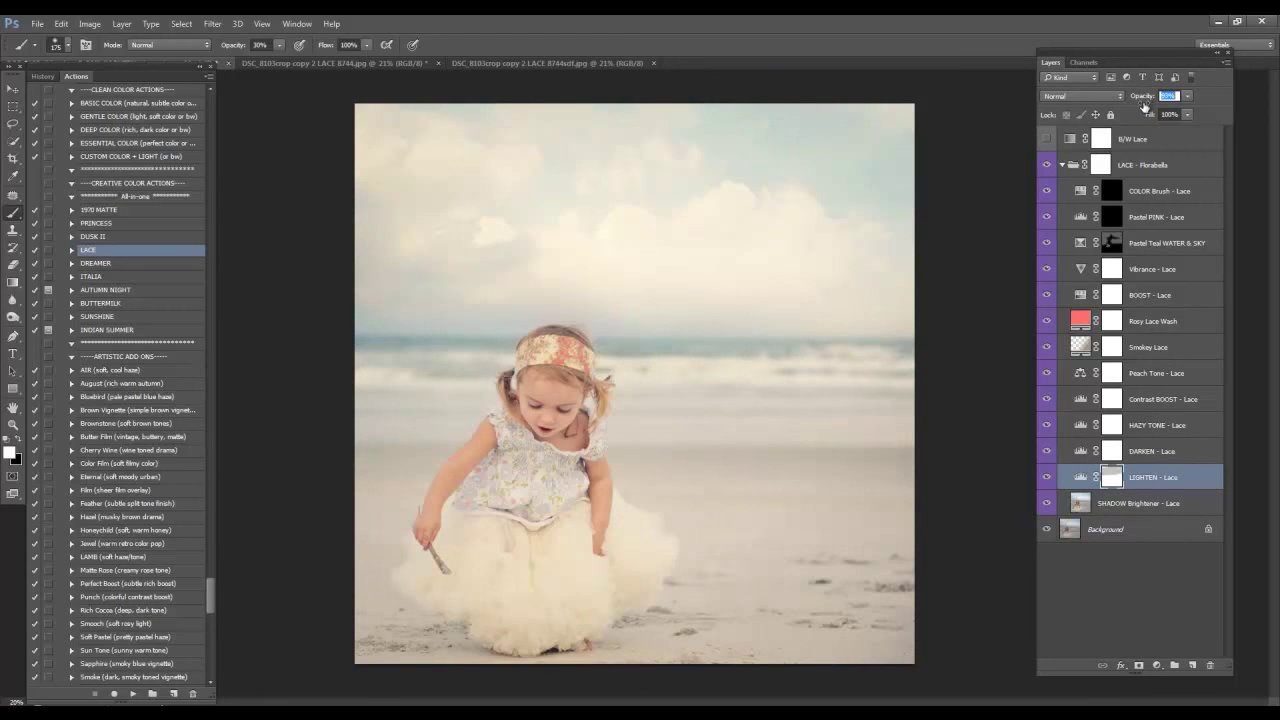
key(Return)
click(1174, 375)
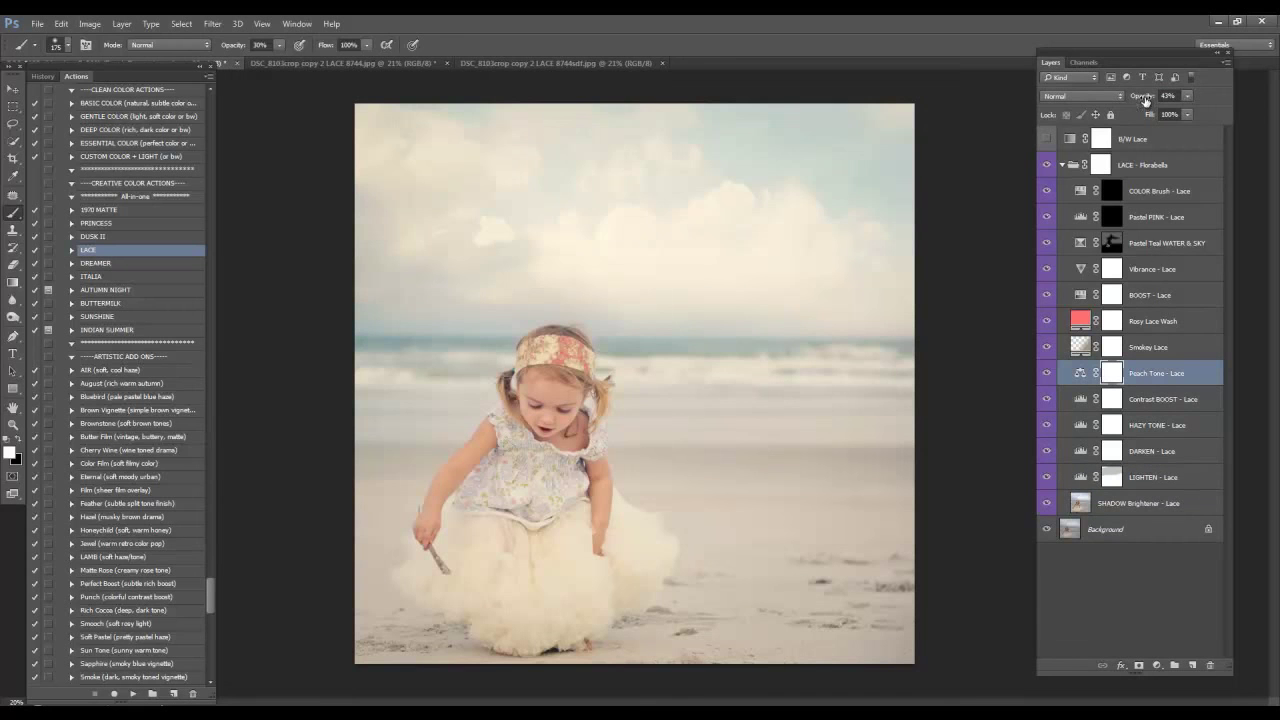
drag(1143, 101, 1148, 98)
key(Return)
Paint white on the COLOR Brush - Lace mask over the girl's dress, set the brush opacity to 58%, and compare with the unedited Background.
click(1112, 190)
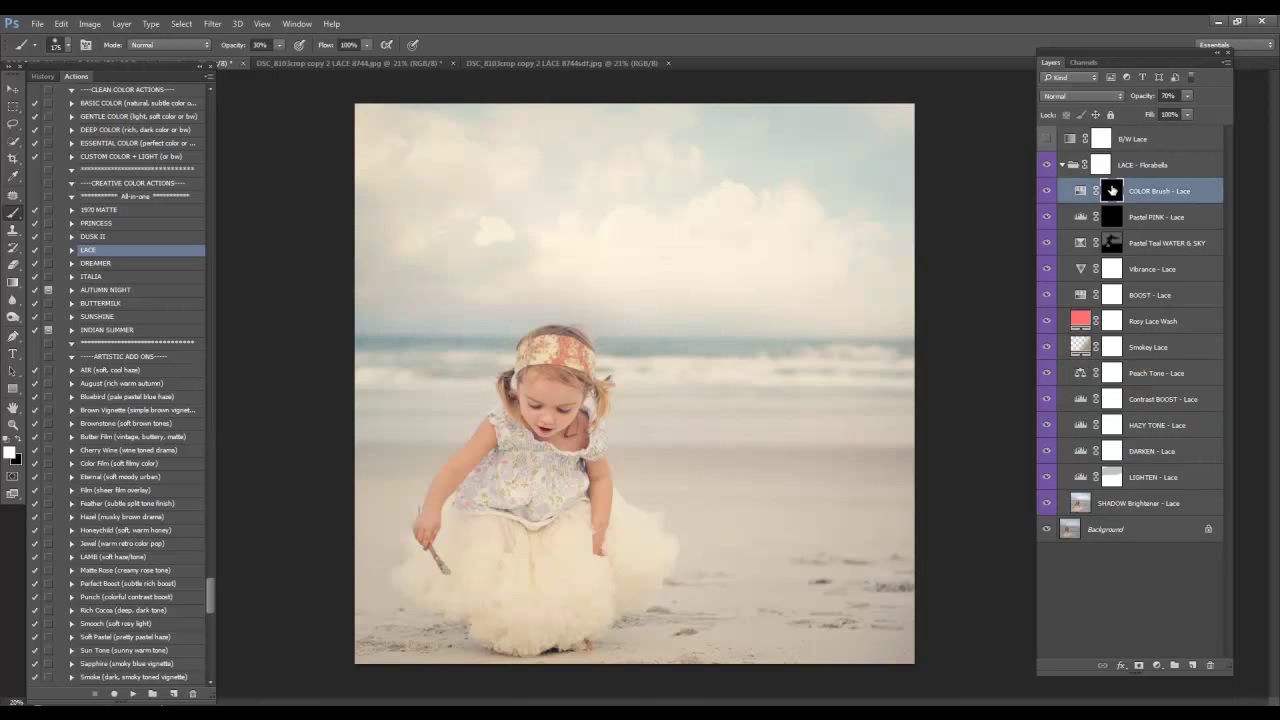
key(bracketright)
key(bracketright)
key(bracketright)
key(bracketleft)
key(bracketleft)
mouse_move(533, 483)
mouse_down()
mouse_move(500, 488)
mouse_move(548, 483)
mouse_move(552, 497)
mouse_move(506, 431)
mouse_move(560, 479)
mouse_move(498, 498)
mouse_move(485, 487)
mouse_move(547, 476)
mouse_up()
key(bracketleft)
key(bracketleft)
drag(228, 48, 256, 48)
alt+click(1050, 534)
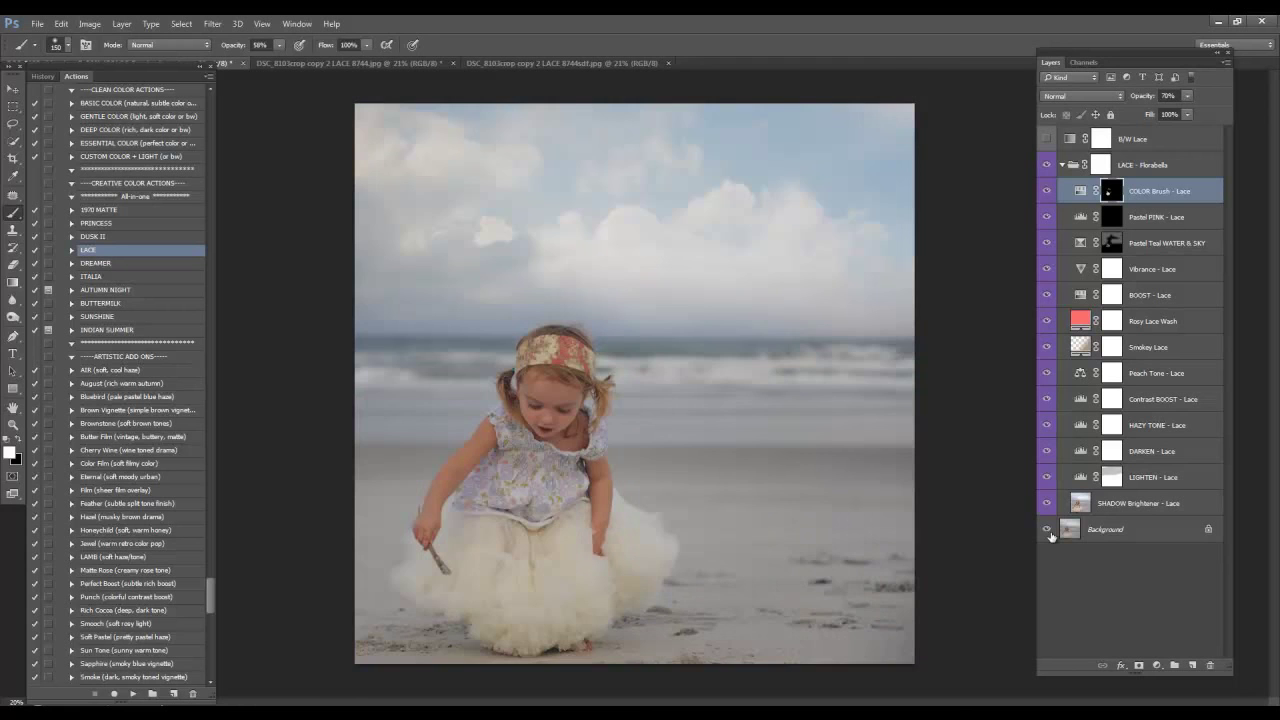
alt+click(1050, 534)
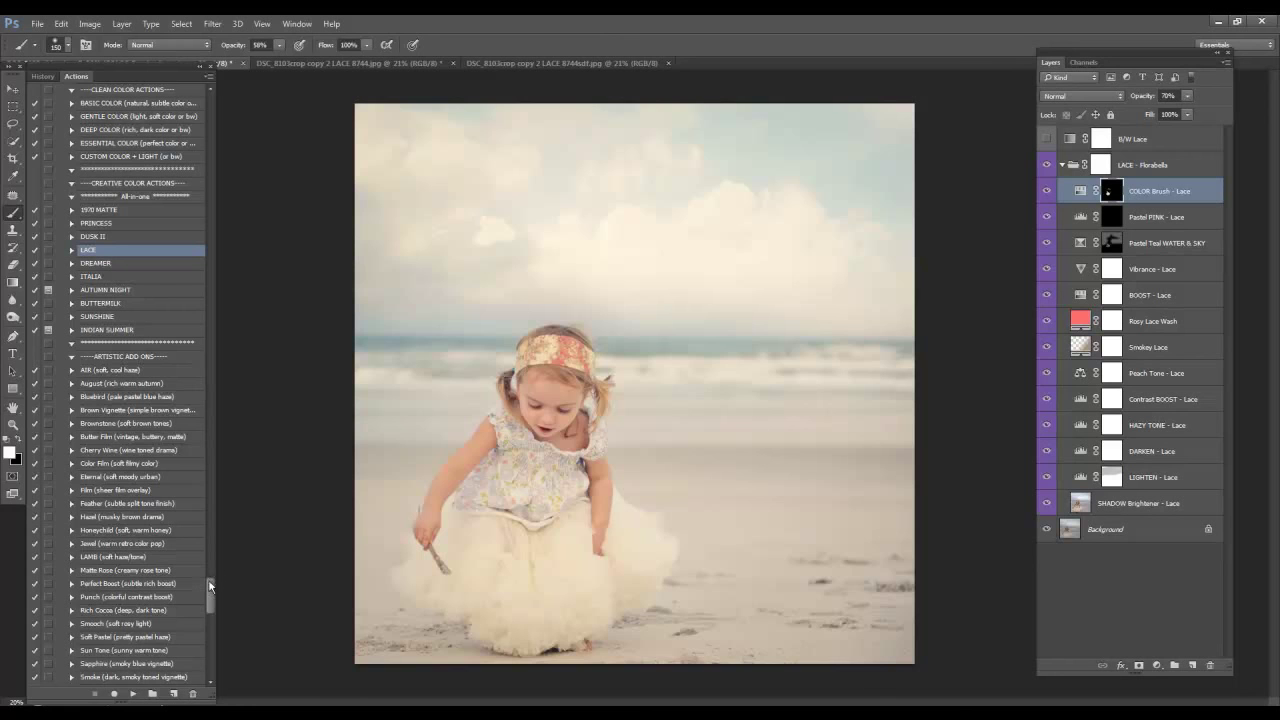
Run the ROSY BLUSH BRUSH action from the tools and finishes group and ready white for painting its mask.
drag(212, 597, 212, 638)
click(150, 546)
click(133, 696)
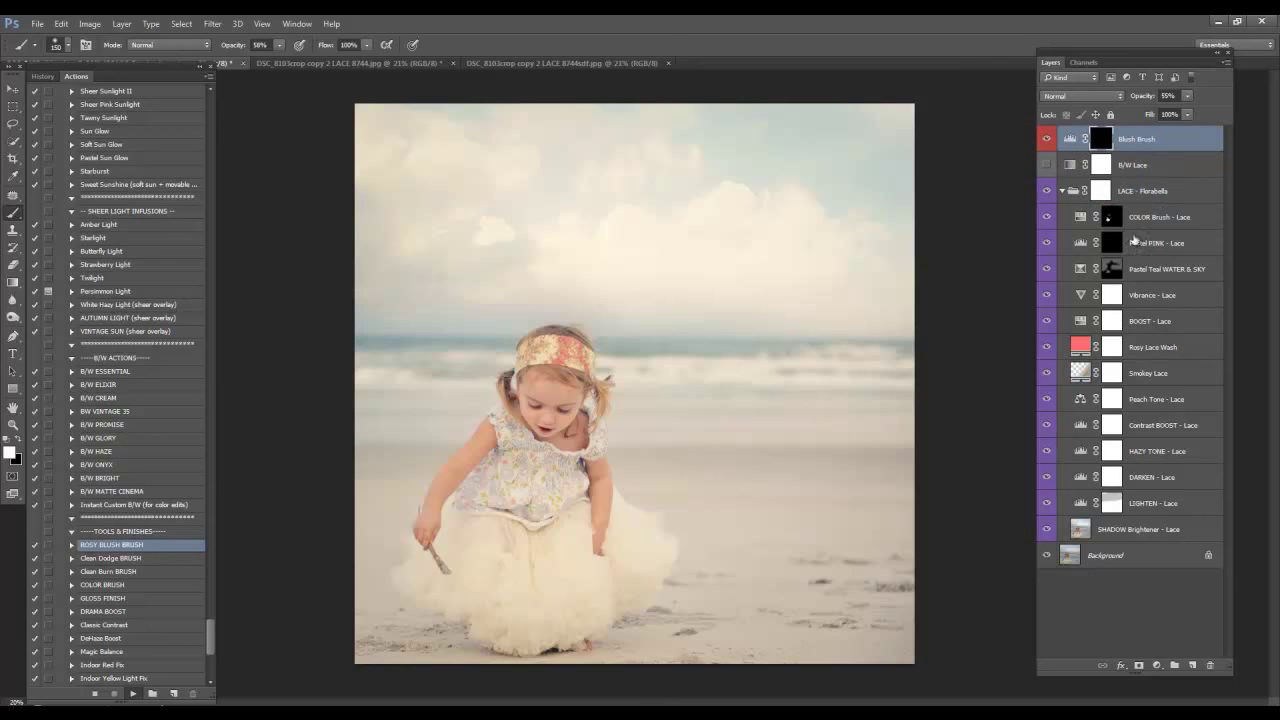
click(21, 442)
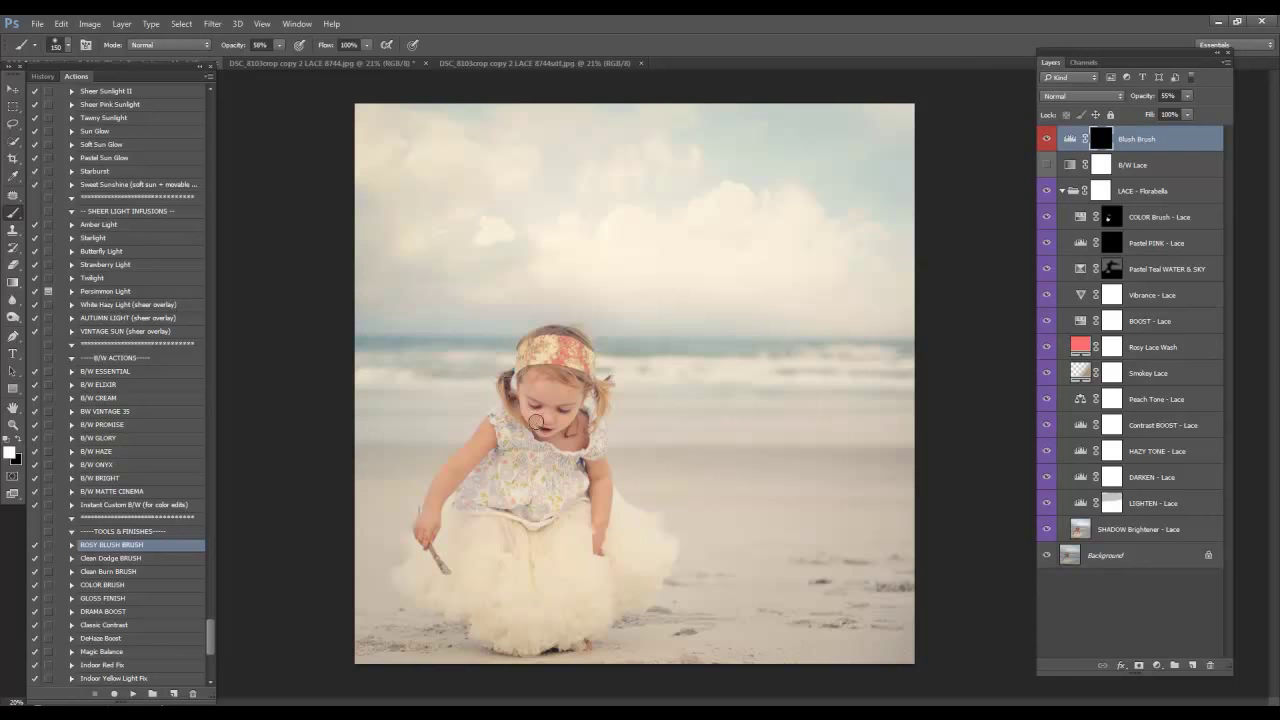
Paint rosy blush on both of the girl's cheeks in the Blush Brush mask with a smaller brush.
key(ctrl+plus)
key(ctrl+plus)
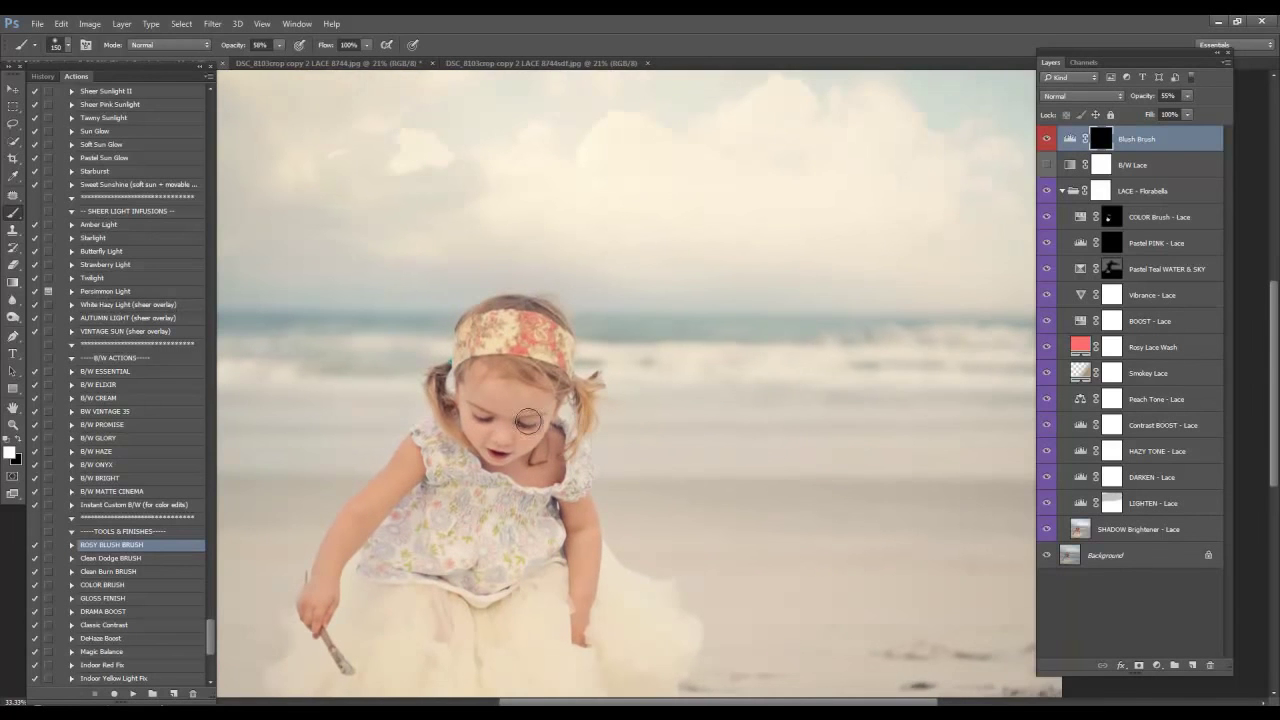
scroll(532, 452, down, 3)
key(ctrl+plus)
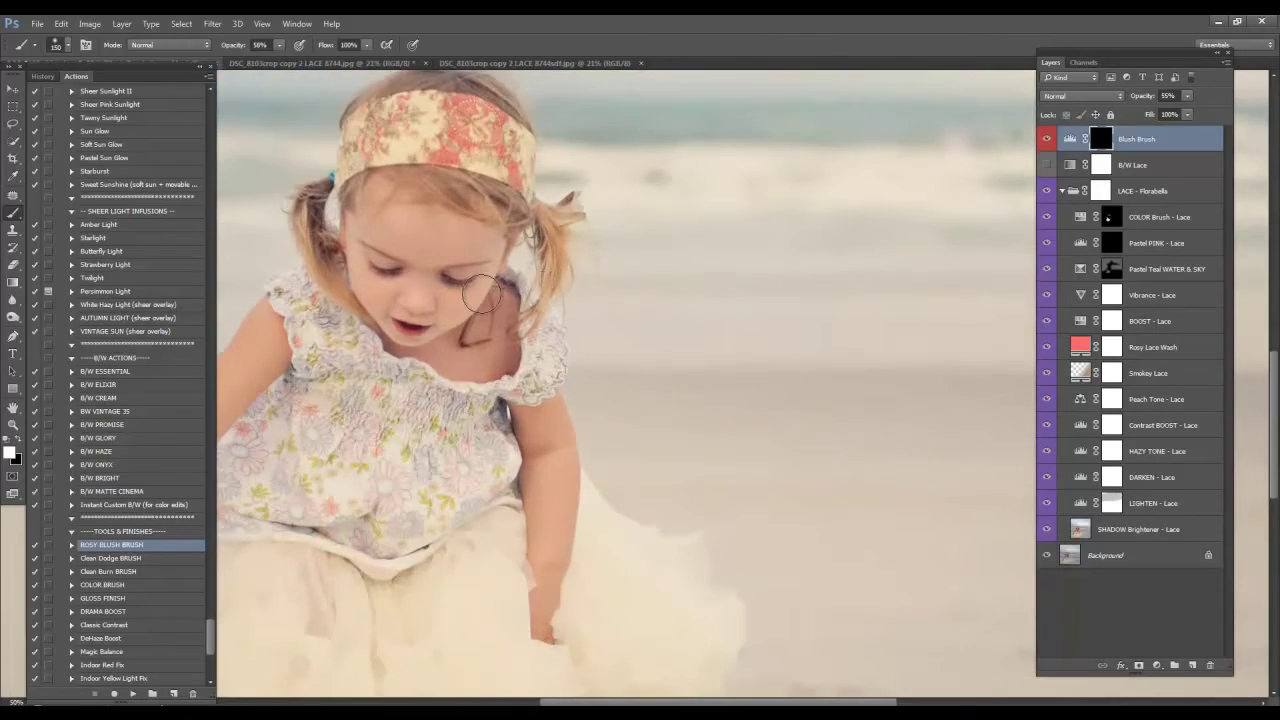
key(bracketleft)
key(bracketleft)
key(bracketleft)
key(bracketleft)
drag(390, 297, 370, 293)
drag(462, 312, 452, 306)
Reduce the brush size to 30 and set its opacity to 27%, keeping white as the painting color.
click(19, 444)
click(19, 444)
key(bracketleft)
key(2)
key(7)
key(bracketleft)
Set the Blush Brush layer's opacity to 17% and check the effect across the whole portrait.
key(ctrl+0)
click(1146, 96)
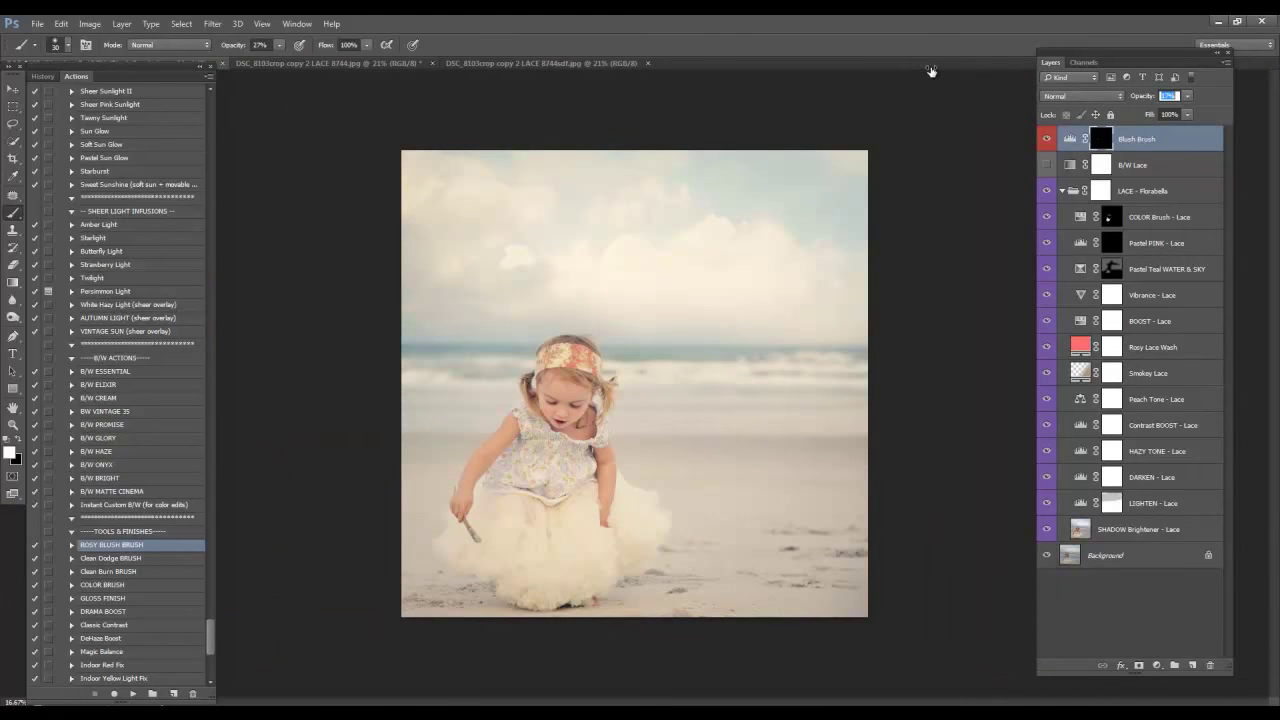
key(ctrl+plus)
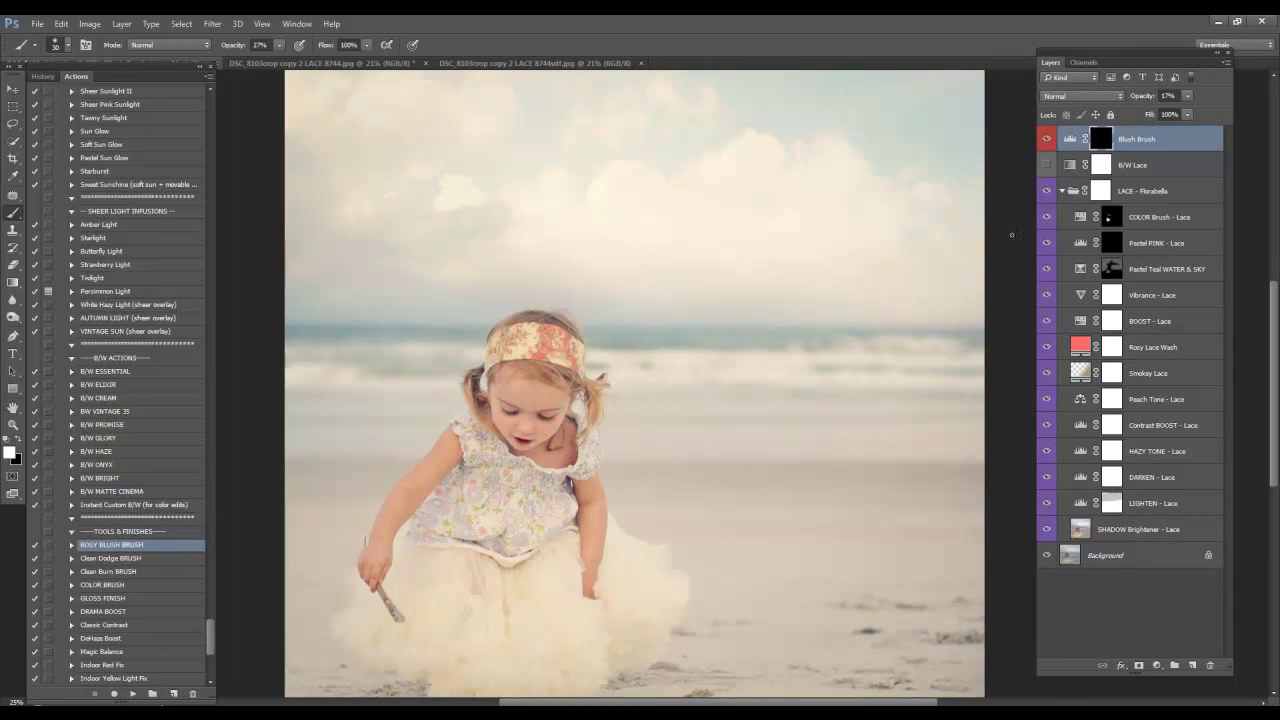
key(ctrl+minus)
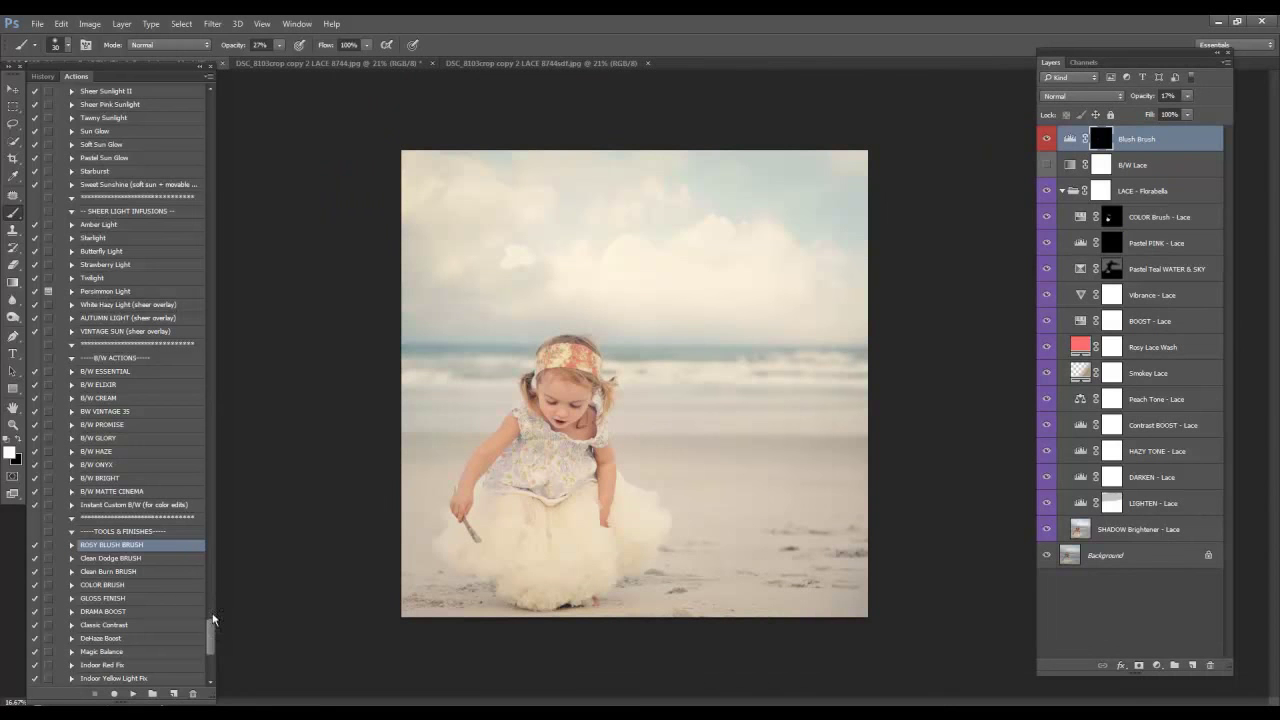
Run the EYES: Quick SHARPEN (lashes, iris) action from the retouch brushes group.
scroll(211, 632, up, 1)
mouse_move(211, 632)
mouse_down()
mouse_move(211, 621)
mouse_move(214, 648)
mouse_move(218, 537)
mouse_up()
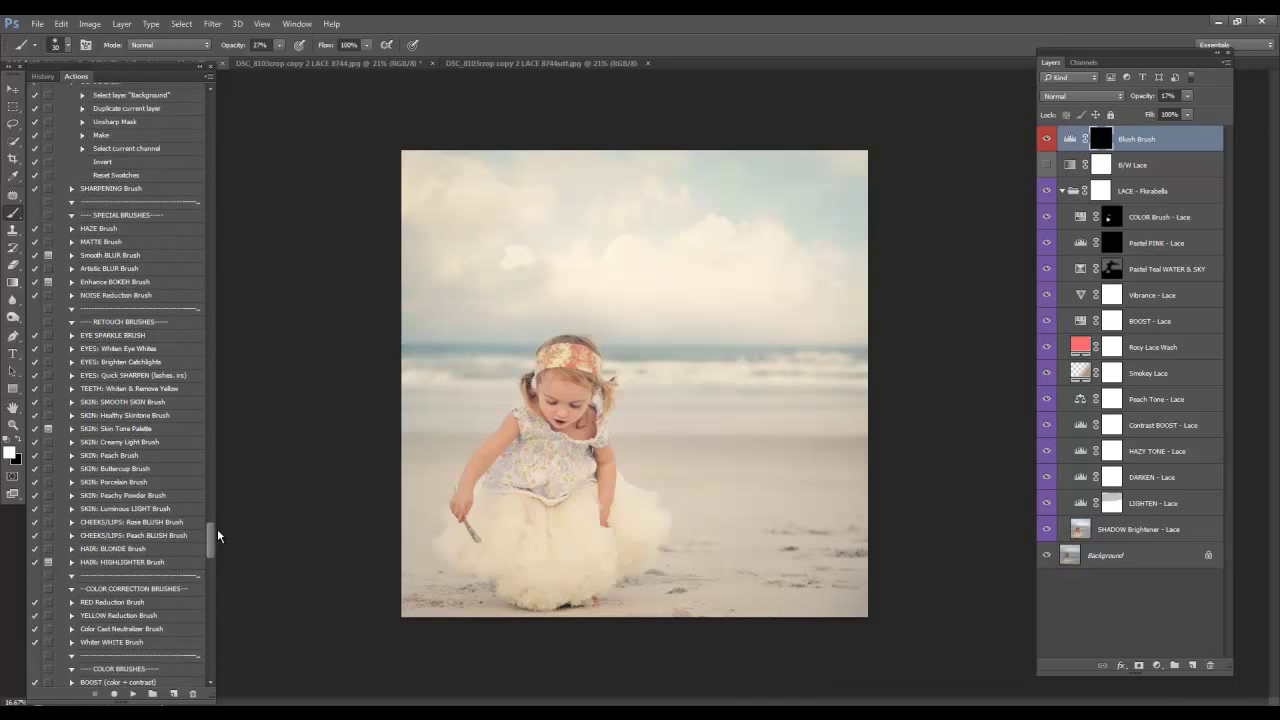
drag(218, 537, 216, 522)
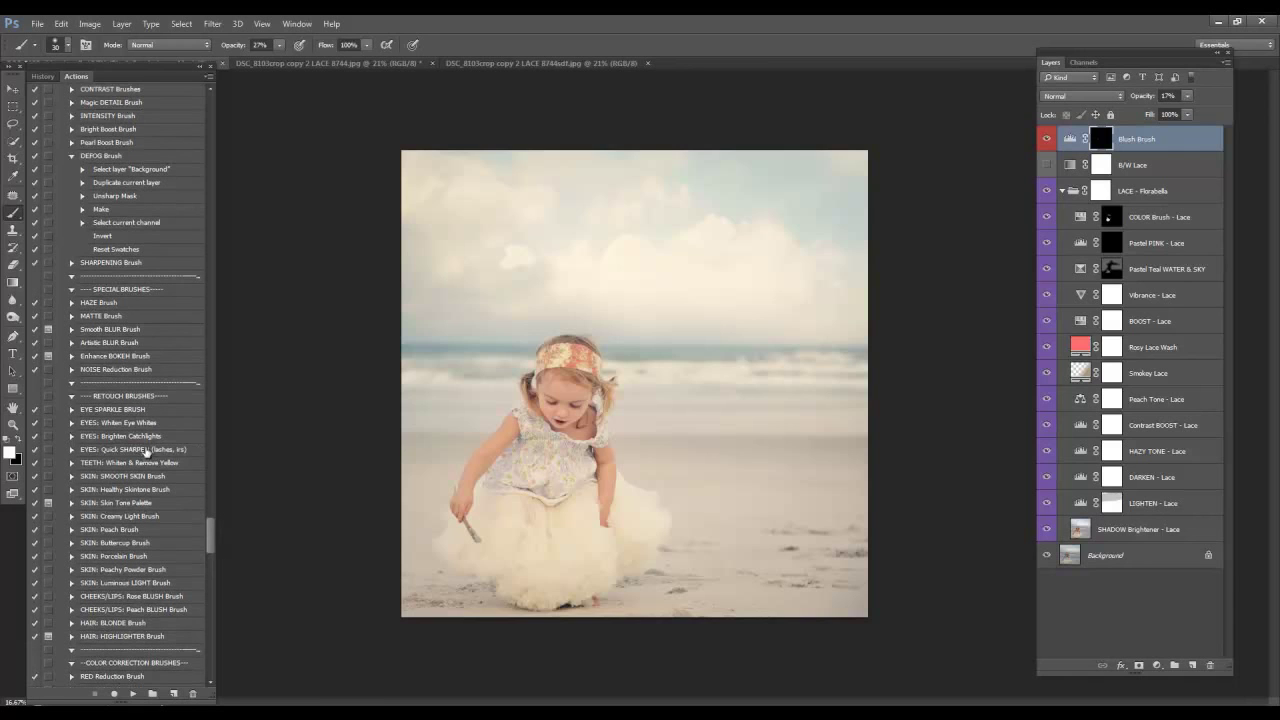
click(146, 452)
click(134, 693)
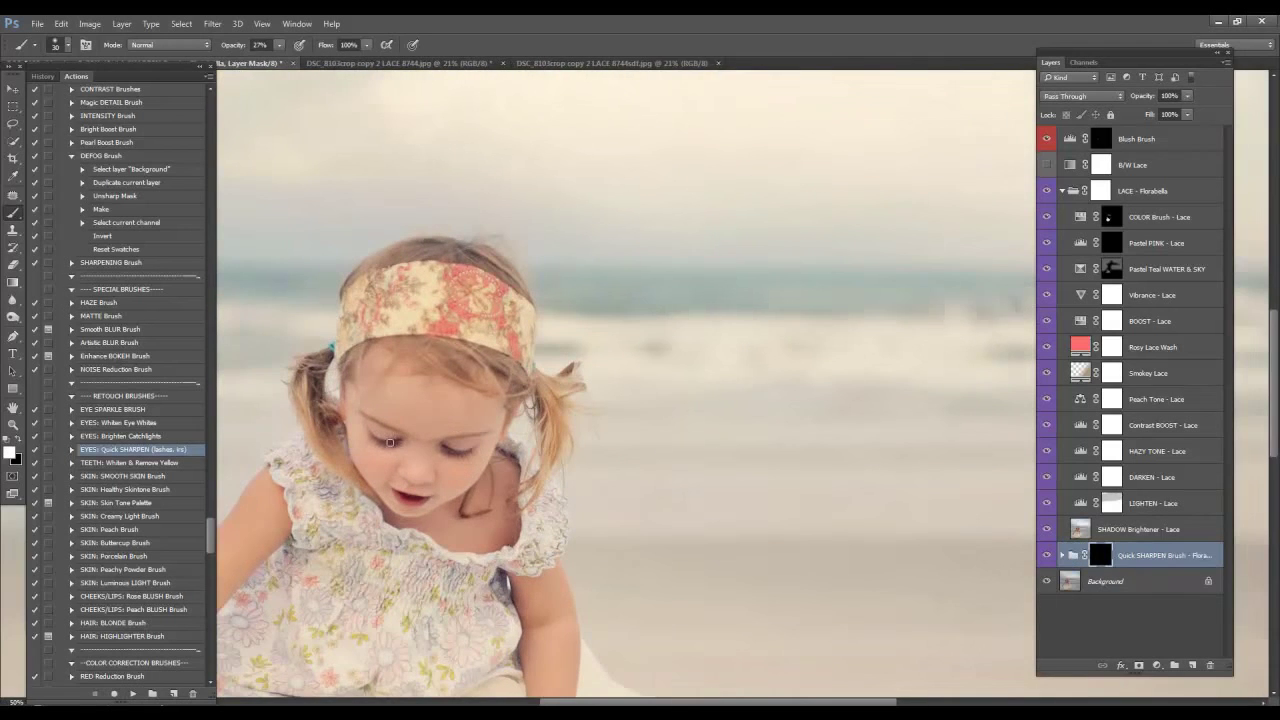
Sharpen the girl's eyes in the Quick SHARPEN Brush mask using white at 100% brush opacity.
double_click(259, 45)
text(100)
key(ctrl+plus)
Move the Quick SHARPEN Brush group directly above SHADOW Brightener in the LACE group and compare the portrait with and without it.
drag(1145, 554, 1136, 513)
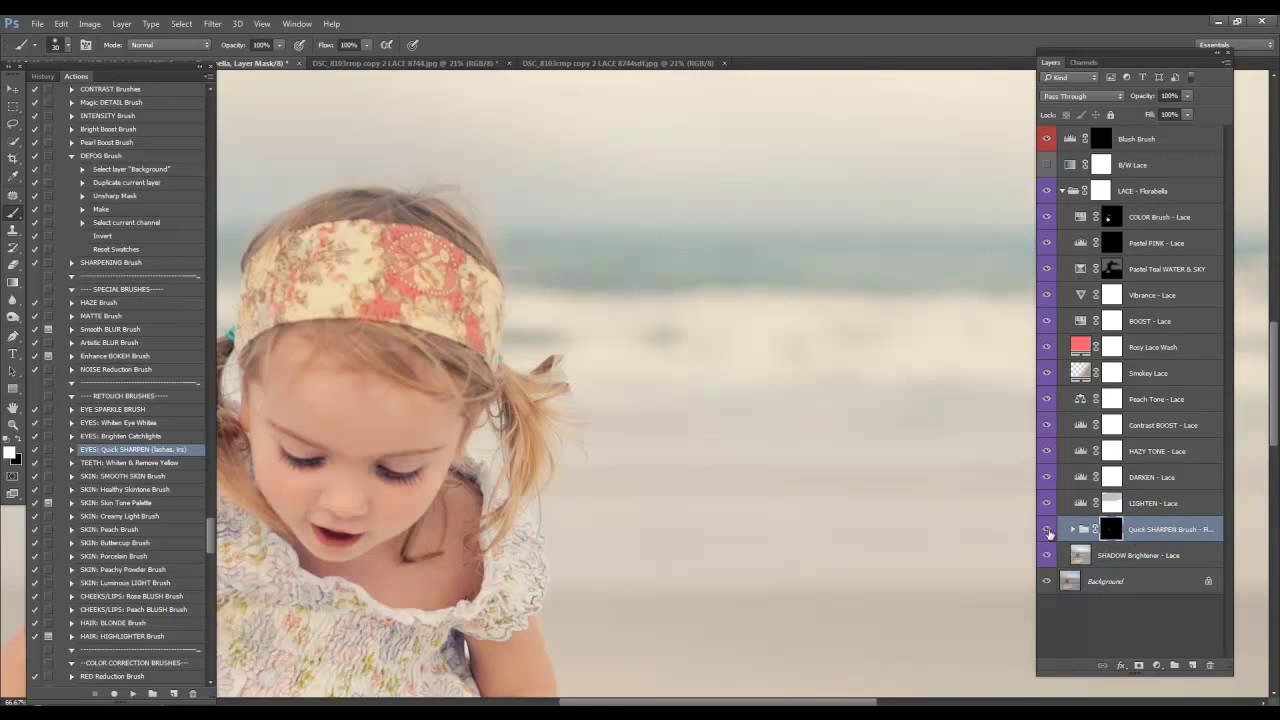
click(1047, 531)
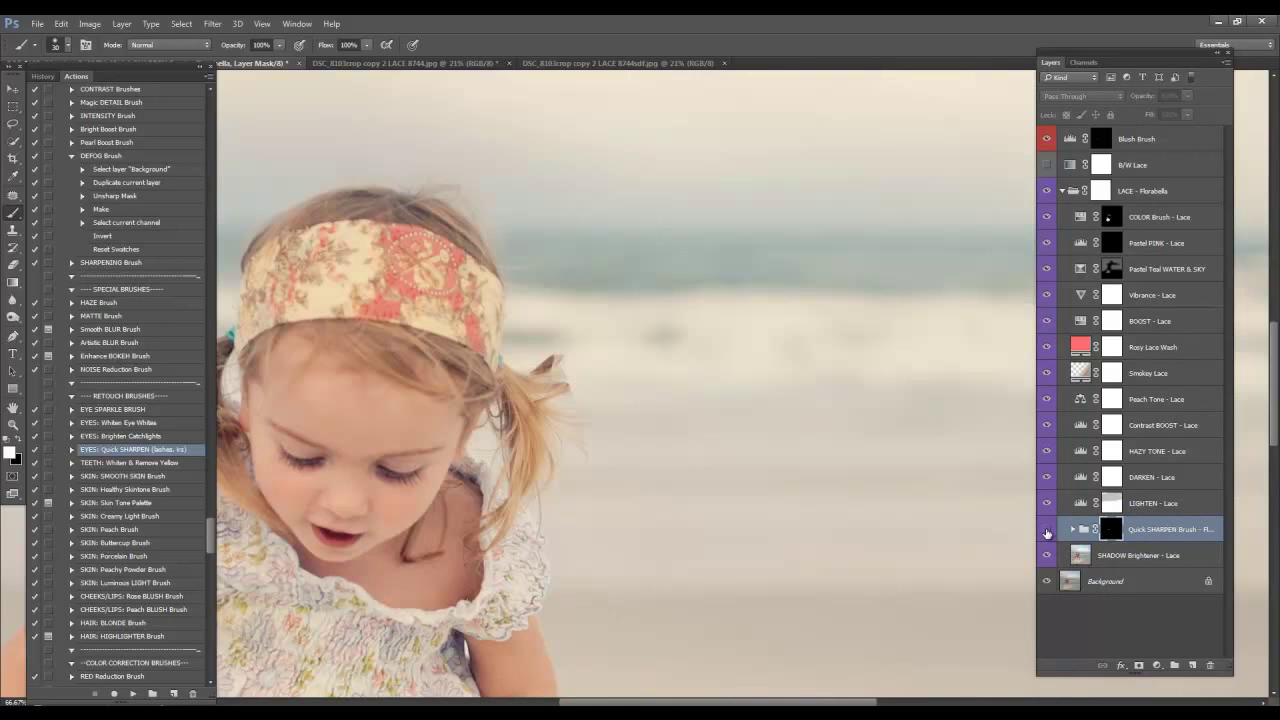
click(1047, 531)
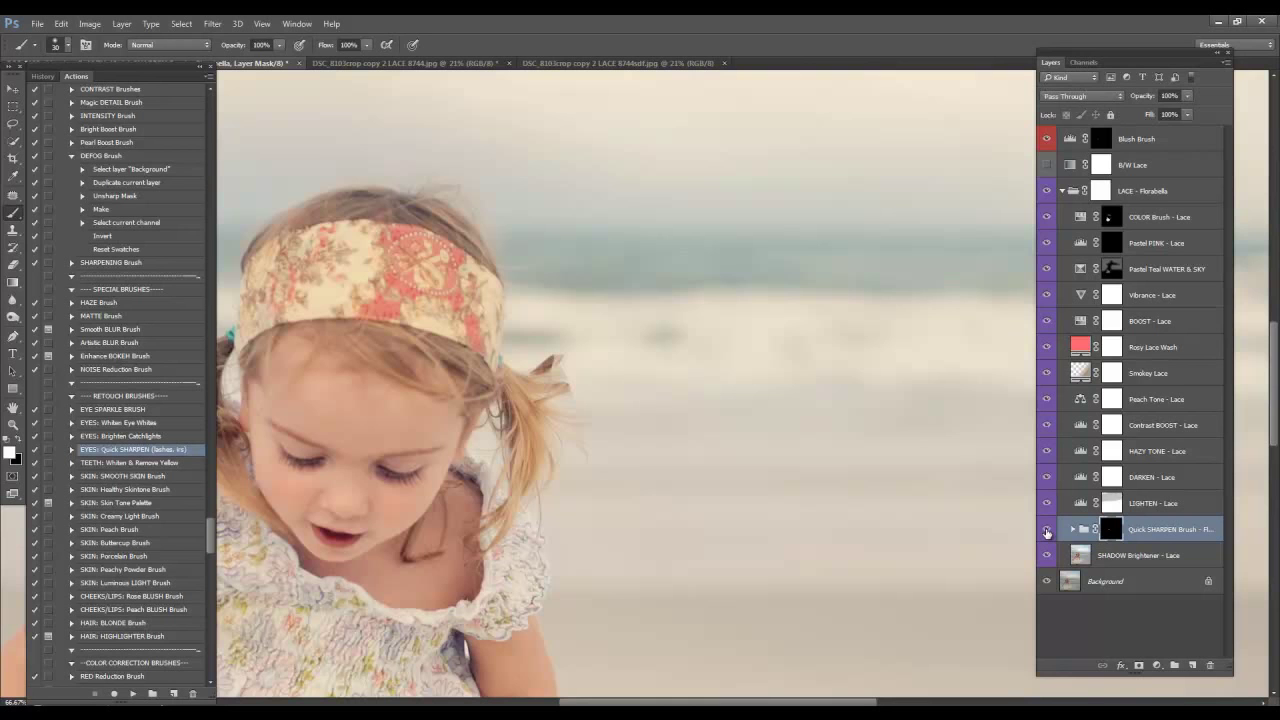
key(ctrl+minus)
key(ctrl+minus)
key(ctrl+minus)
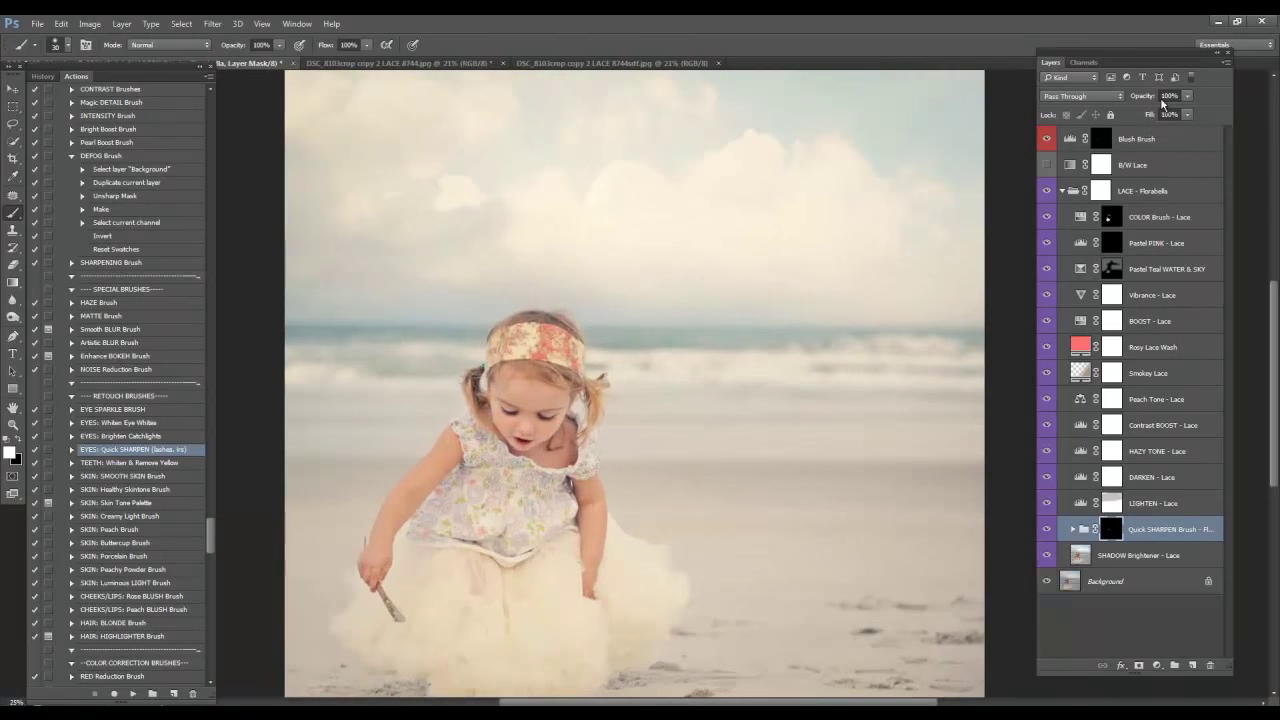
click(1166, 96)
key(ctrl+minus)
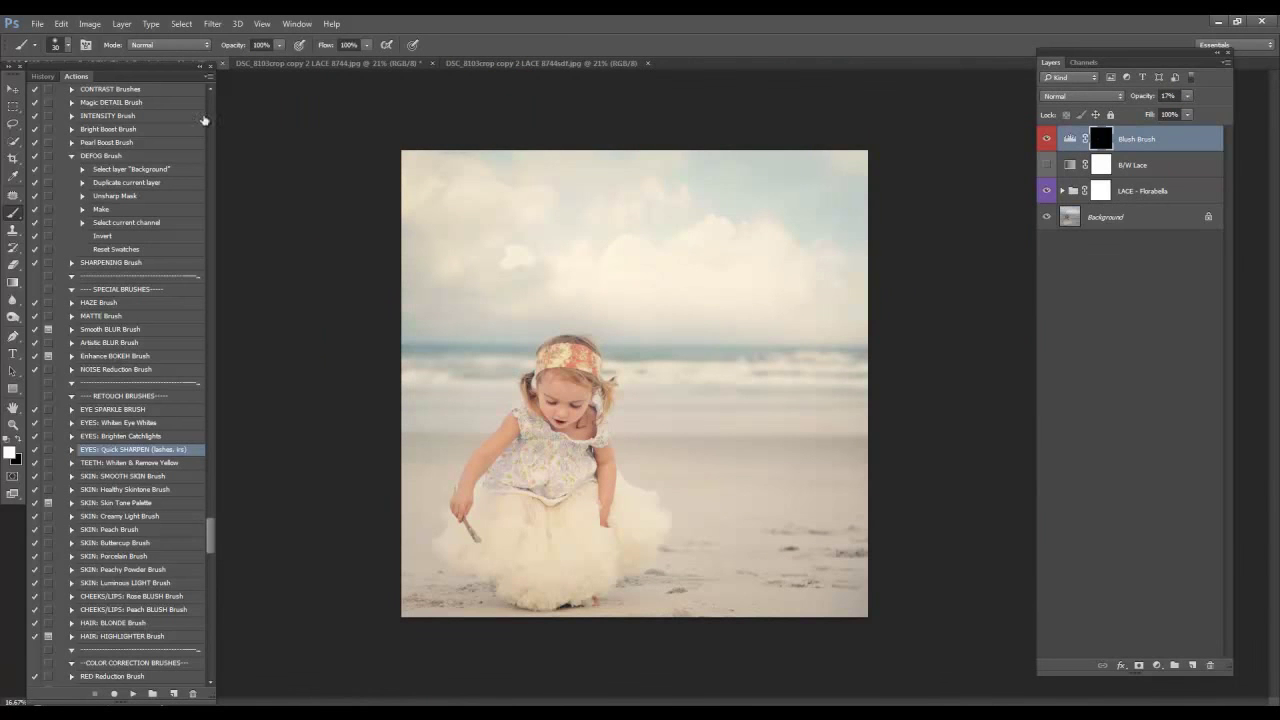
Place the cloud photo D4S_1742 3 as an embedded layer and align it with the upper edge of the portrait.
click(36, 24)
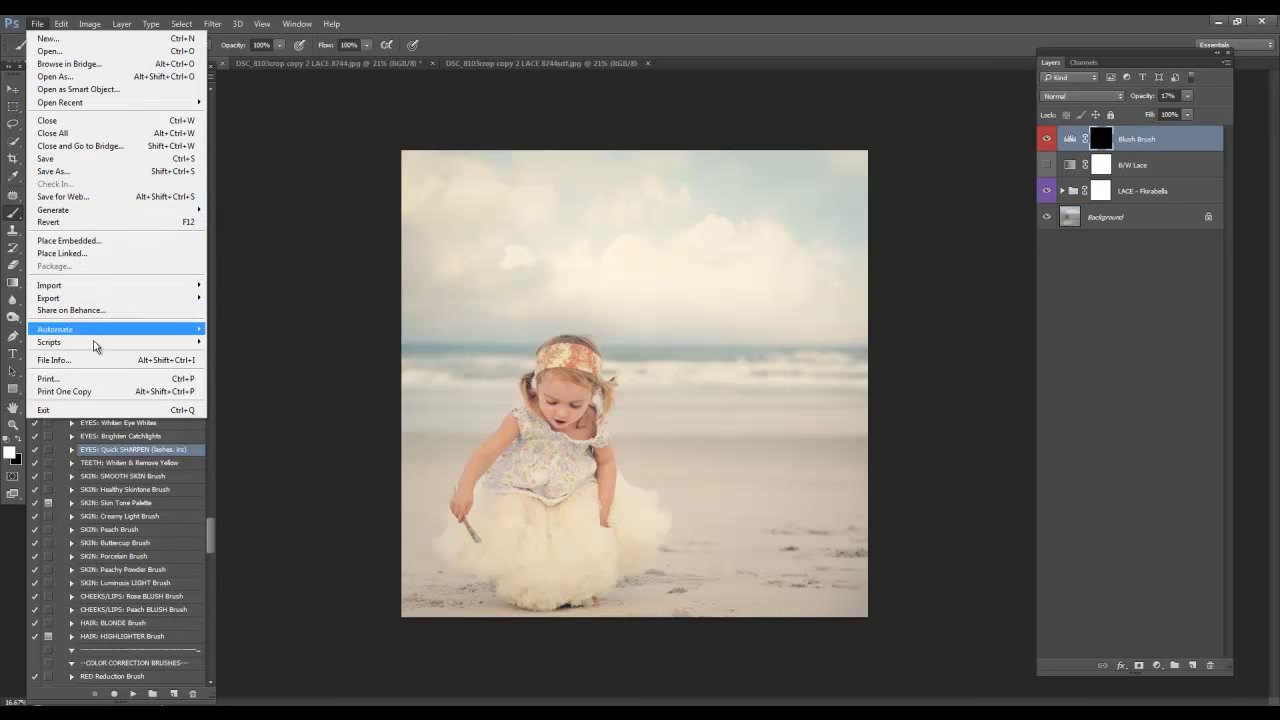
mouse_move(96, 346)
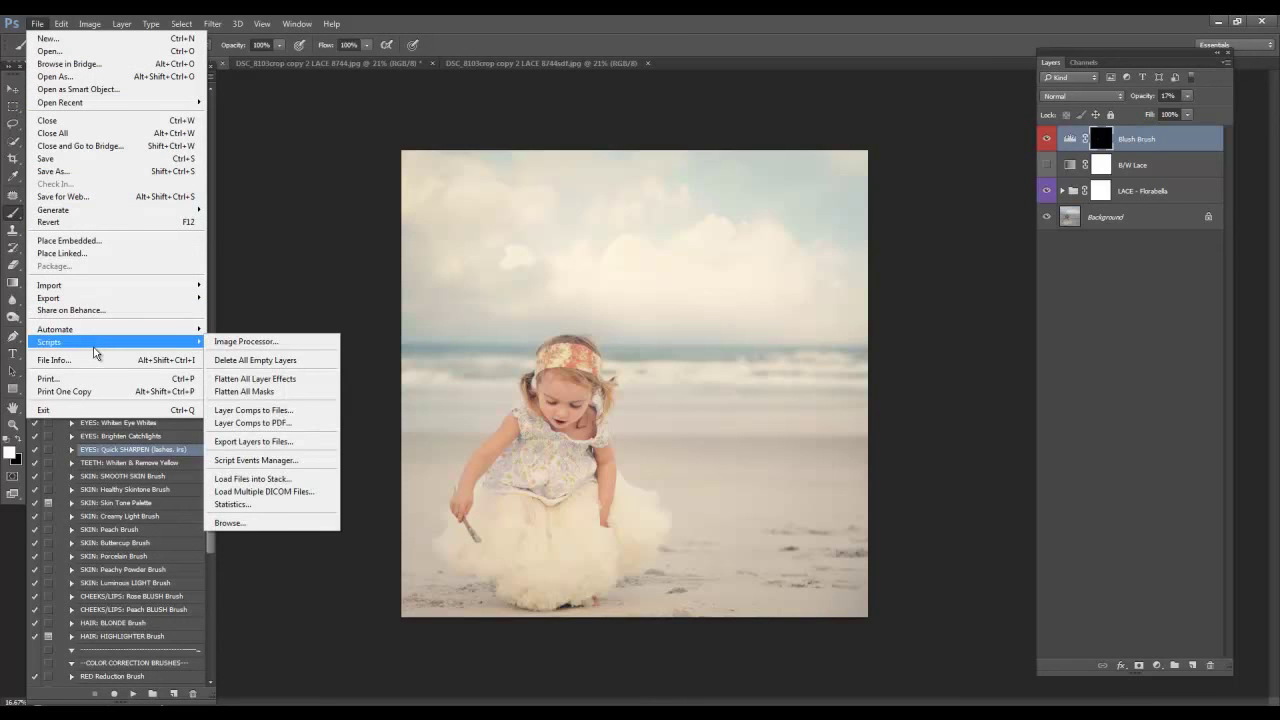
click(86, 241)
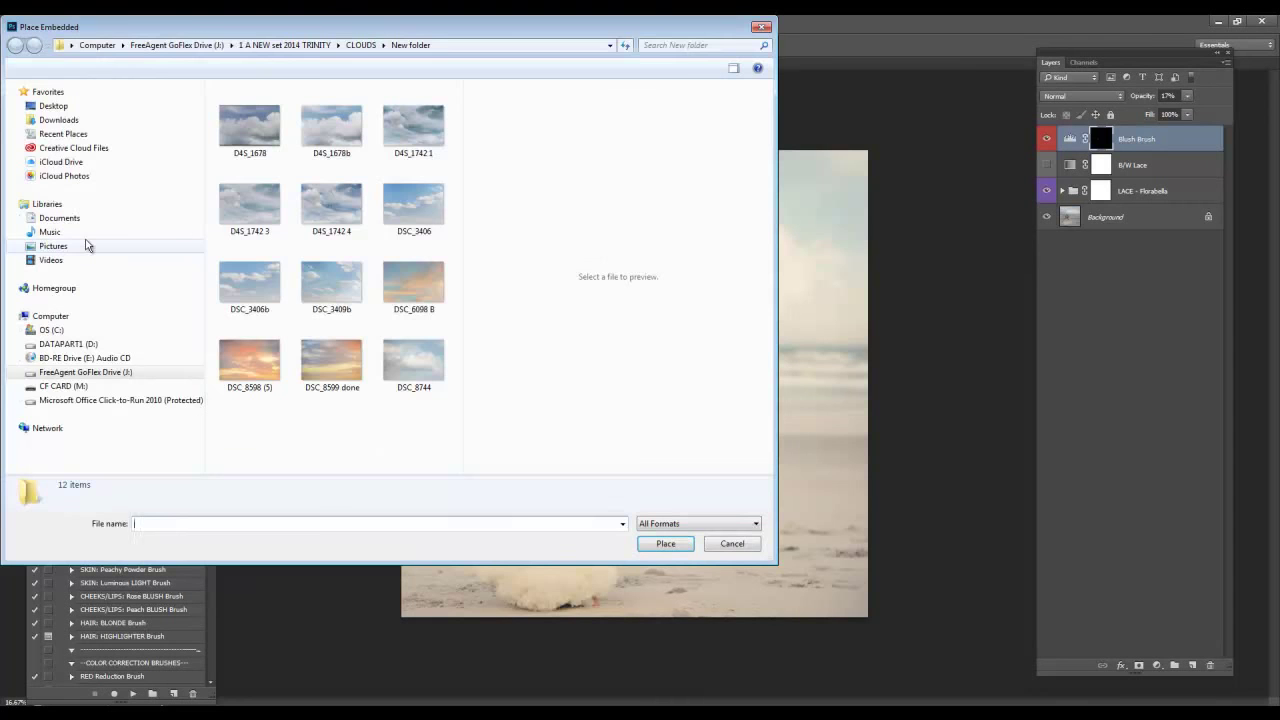
click(262, 212)
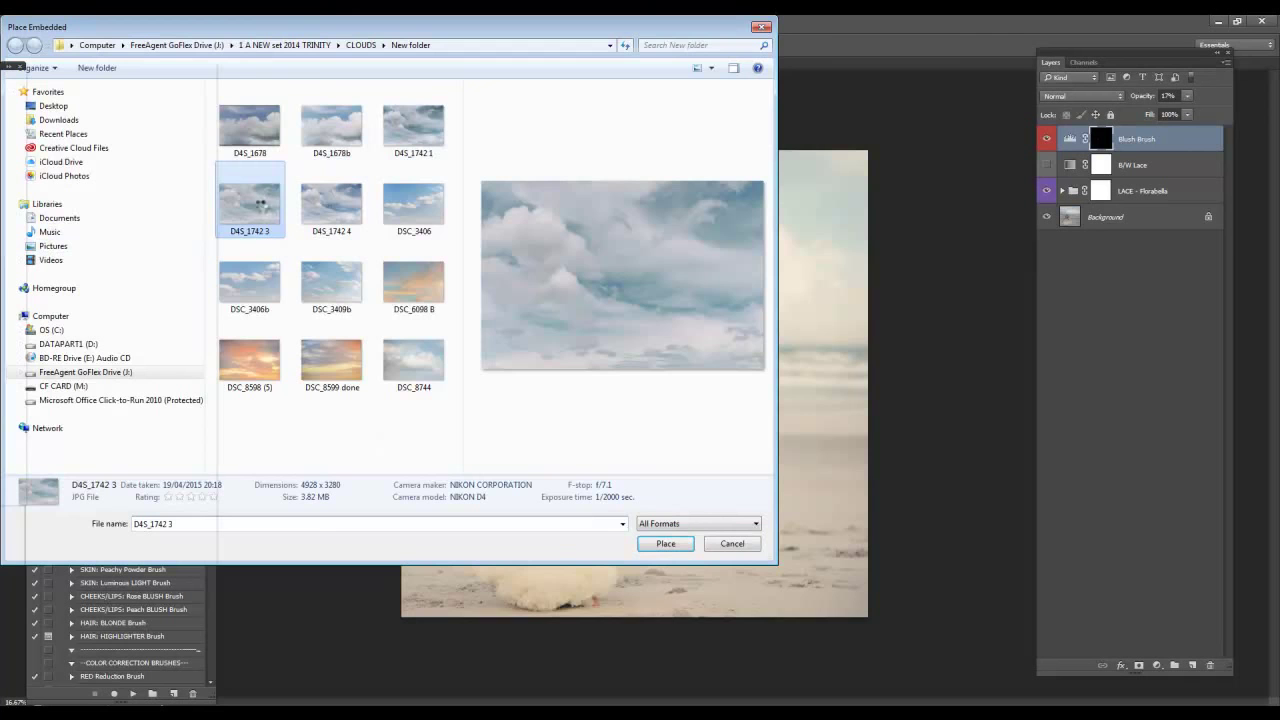
double_click(262, 207)
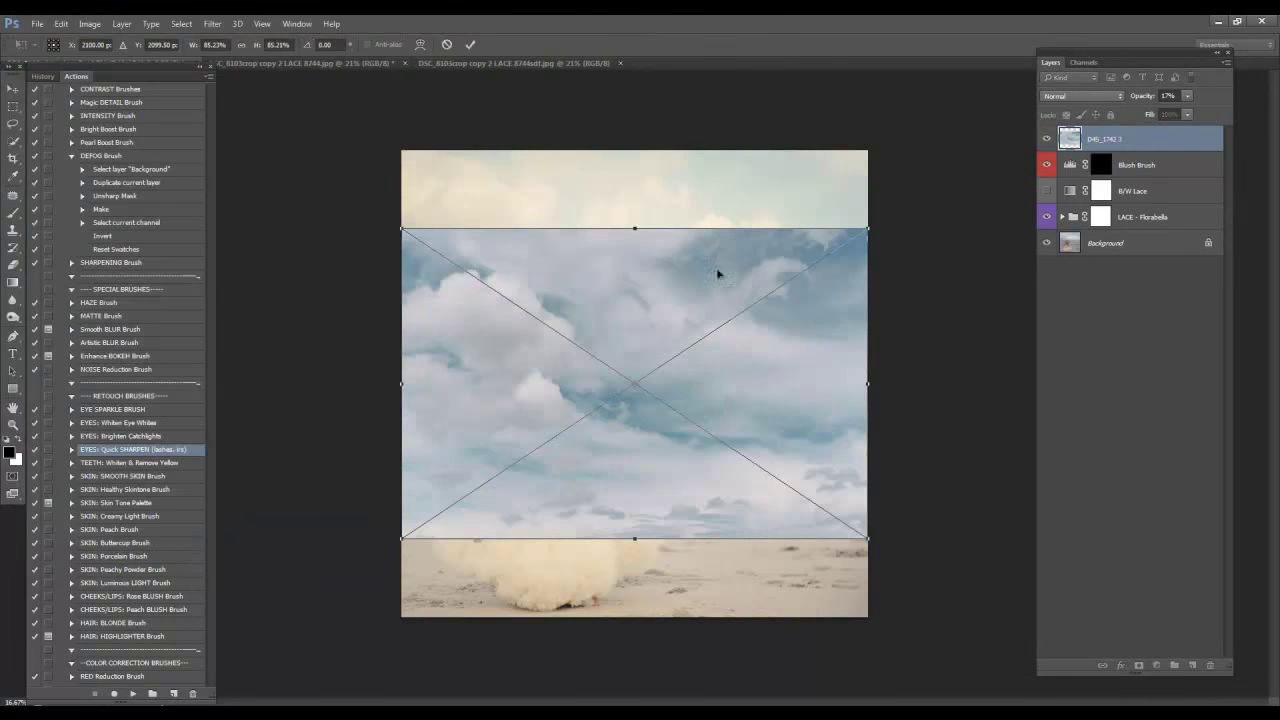
drag(688, 342, 689, 254)
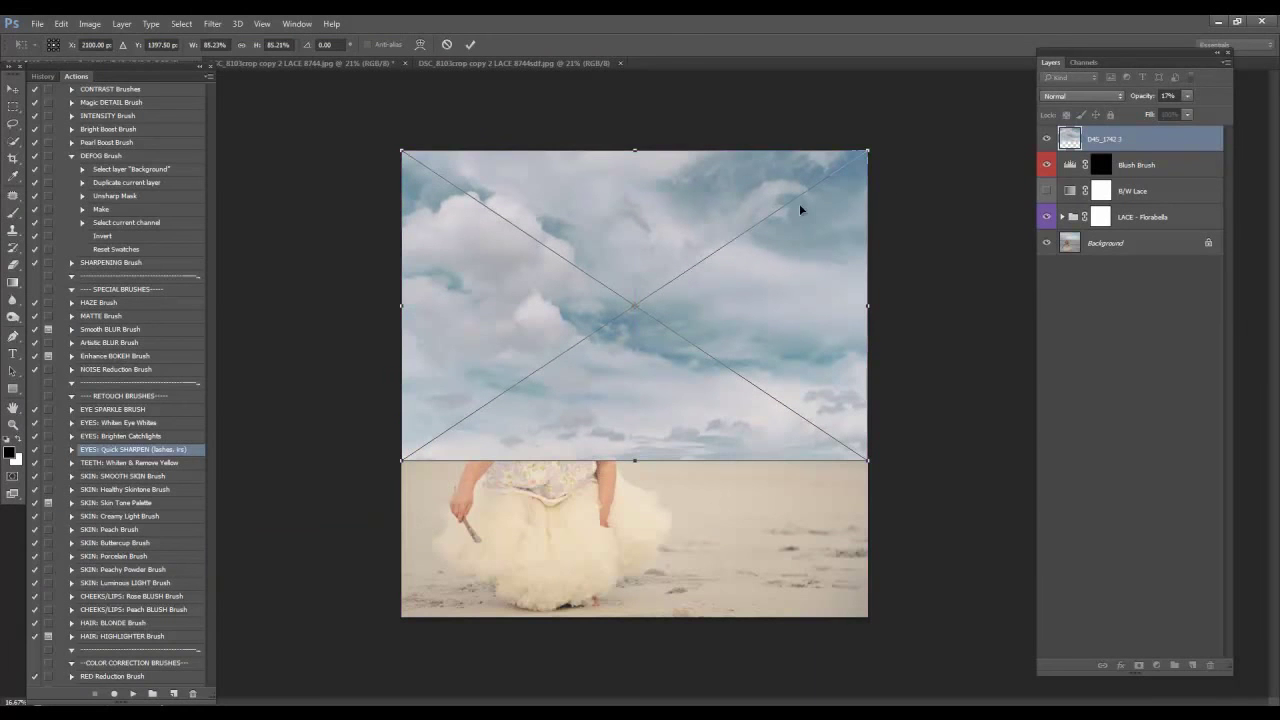
click(472, 45)
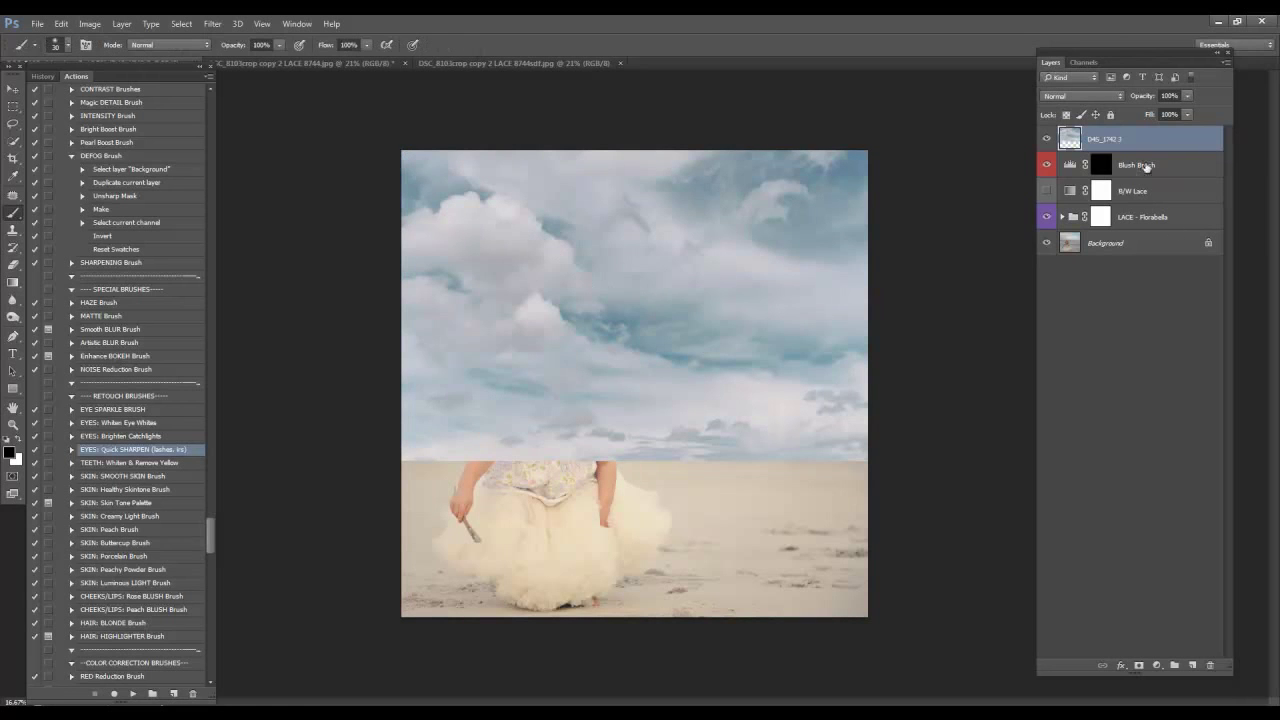
Set the D4S_1742 3 cloud layer's opacity to 35% and add a layer mask to it.
click(1168, 95)
text(55)
key(Return)
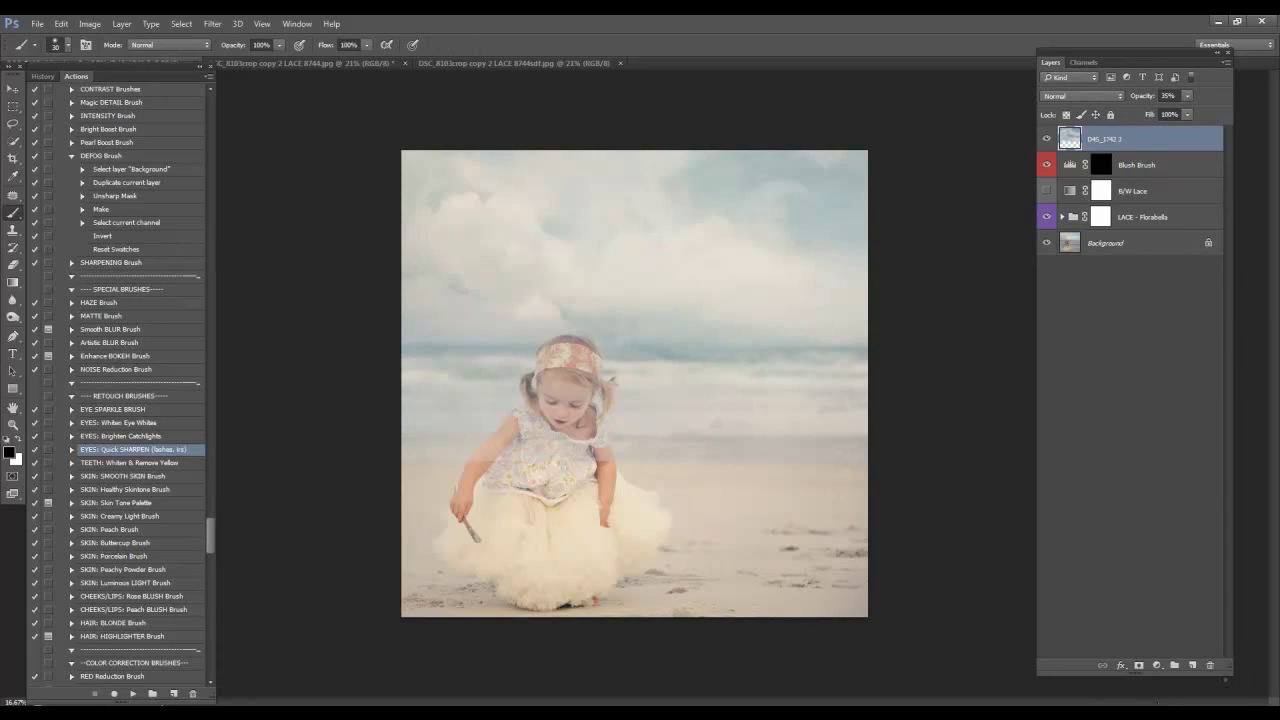
click(1138, 665)
key(x)
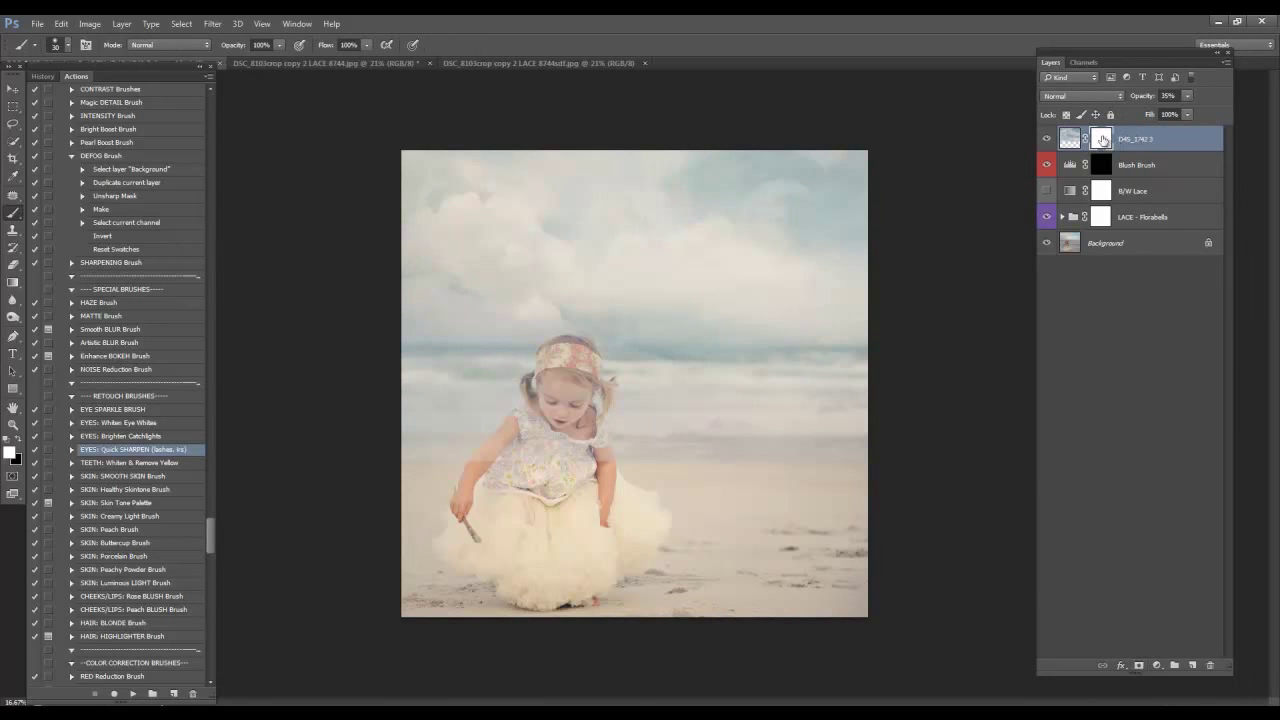
Paint black in the cloud layer's mask with a large brush to remove the clouds from the girl and beach.
click(20, 444)
key(bracketright)
key(bracketright)
key(bracketright)
key(bracketright)
key(bracketright)
key(bracketright)
drag(566, 384, 570, 372)
key(bracketleft)
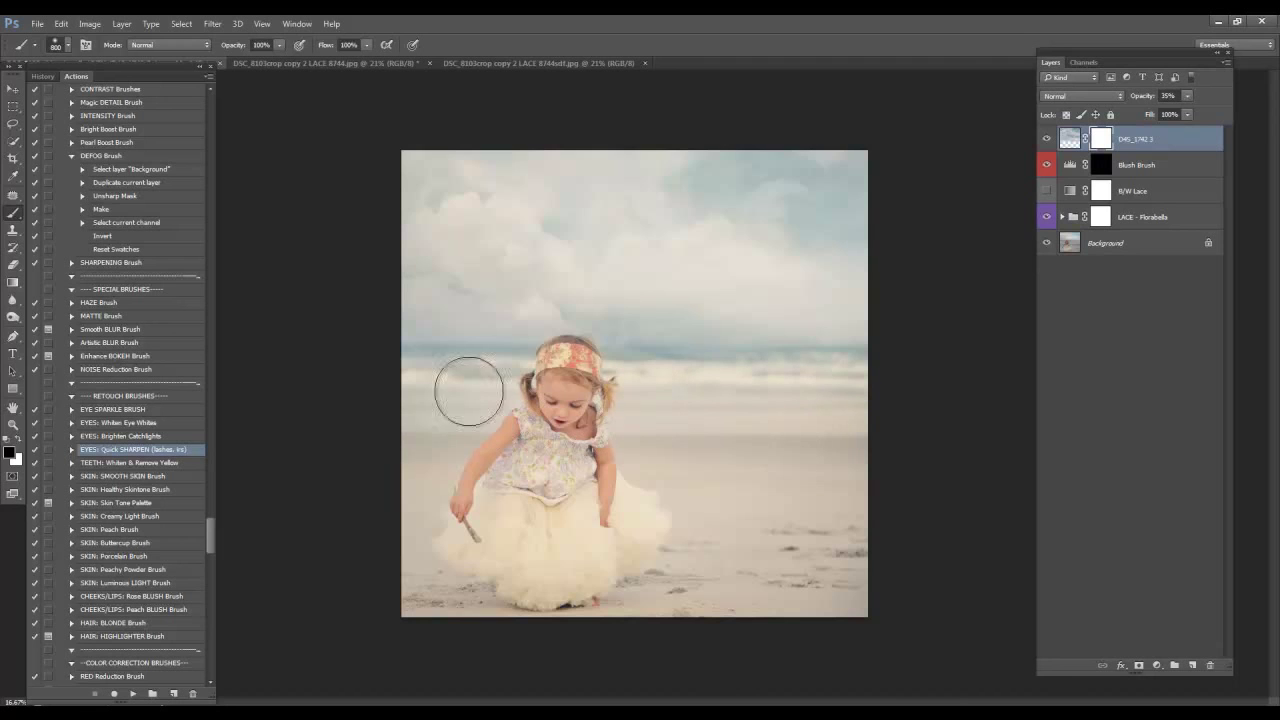
Soften the transition in the cloud mask using black at 39% brush opacity and brush size 1200.
click(240, 45)
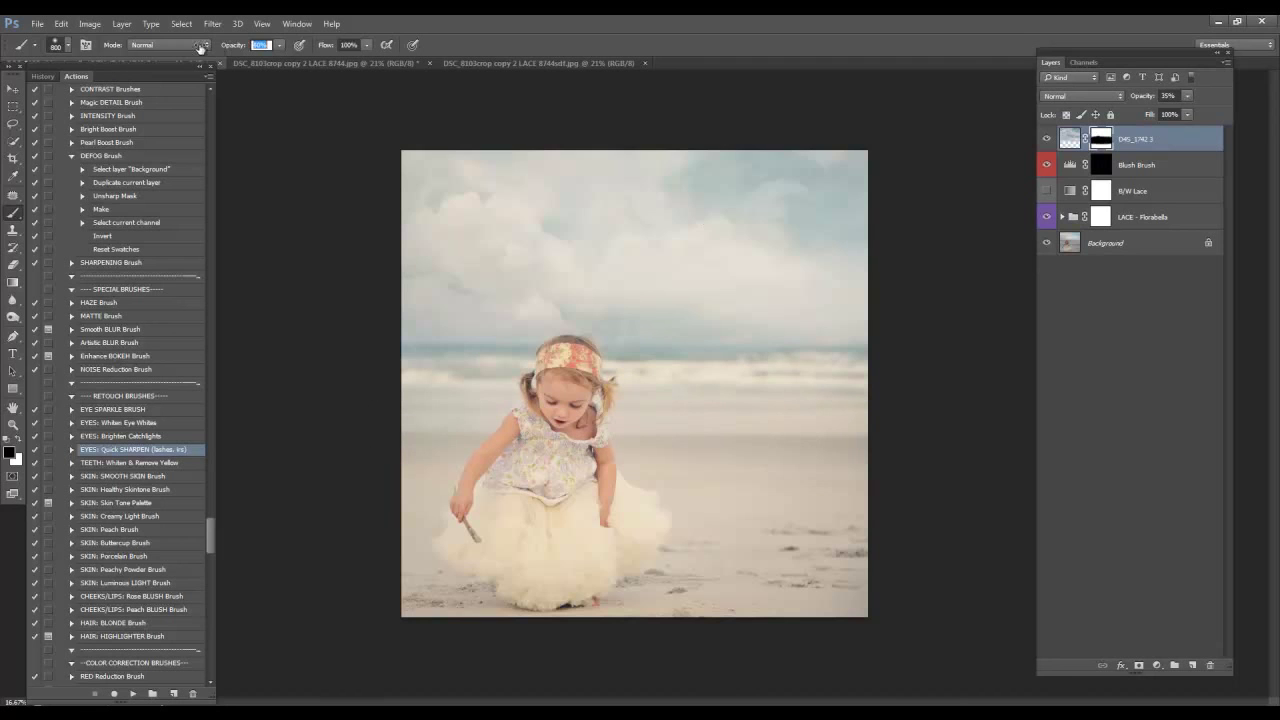
text(39)
key(Return)
key(bracketright)
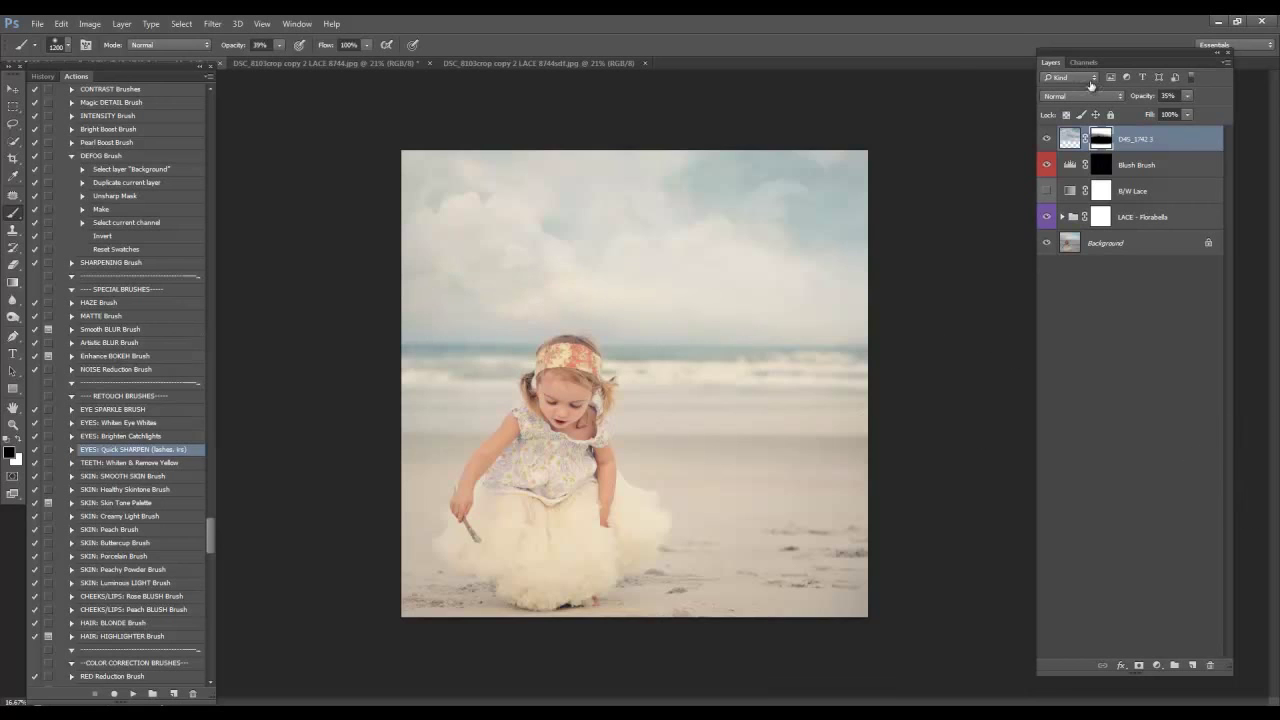
Raise the cloud layer's opacity to 53% and compare the sky with and without the layer.
mouse_move(1141, 96)
mouse_down()
mouse_move(1165, 96)
mouse_move(957, 77)
mouse_move(1130, 80)
mouse_move(869, 63)
mouse_move(904, 60)
mouse_up()
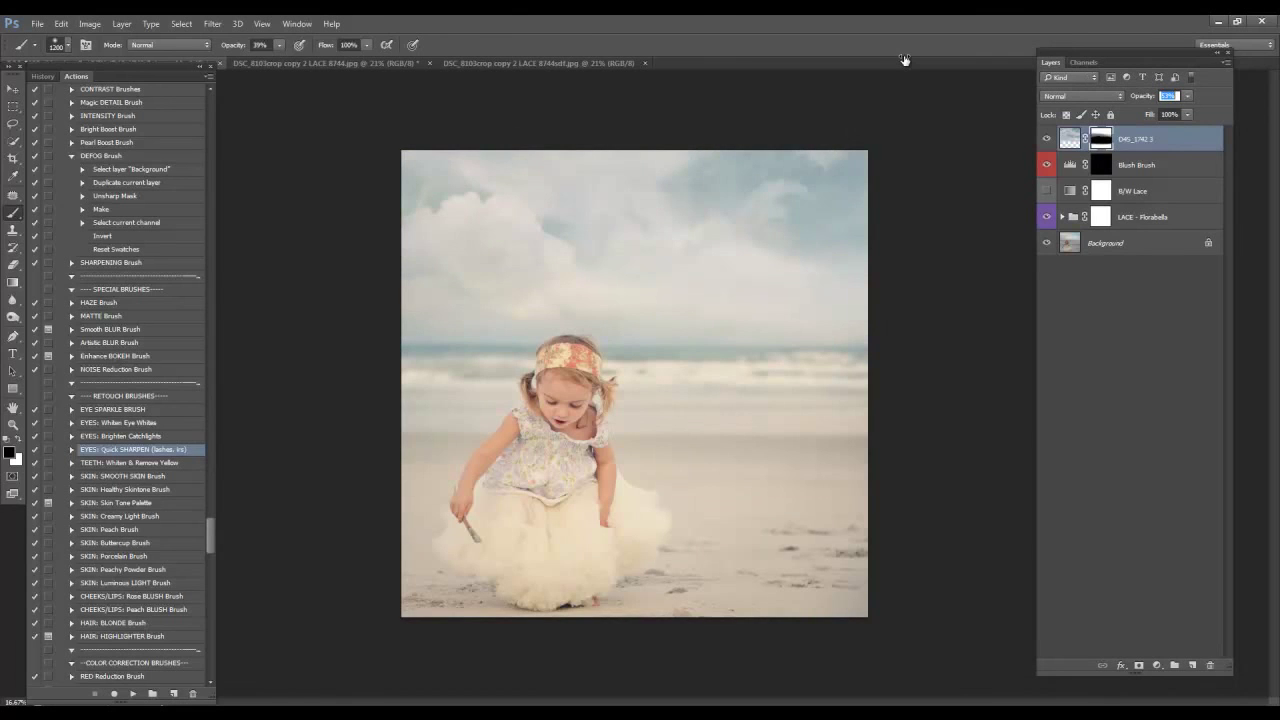
click(1046, 138)
click(1046, 138)
Refine the cloud mask over the sky, fading areas with black at 32% brush opacity and restoring some with white at 13%.
drag(240, 46, 232, 46)
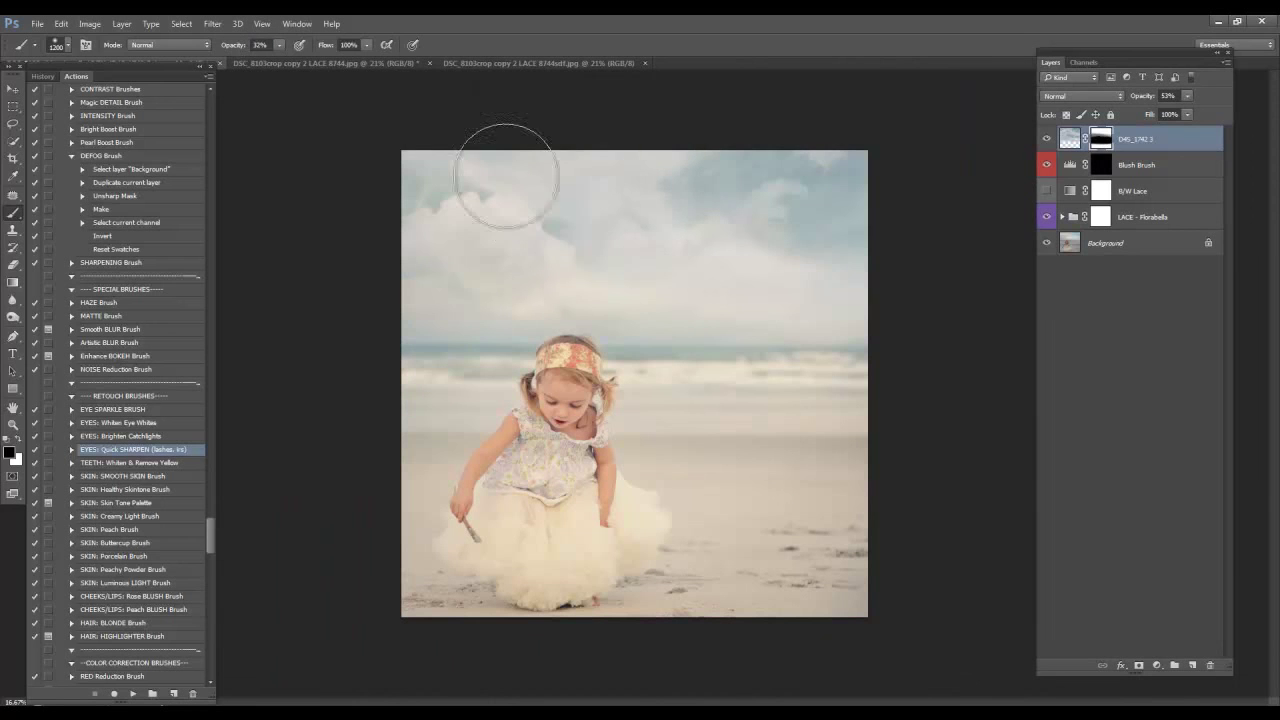
mouse_move(622, 217)
mouse_down()
mouse_move(557, 206)
mouse_move(660, 216)
mouse_move(680, 257)
mouse_move(671, 266)
mouse_move(618, 210)
mouse_move(509, 266)
mouse_move(603, 218)
mouse_move(597, 178)
mouse_move(629, 183)
mouse_up()
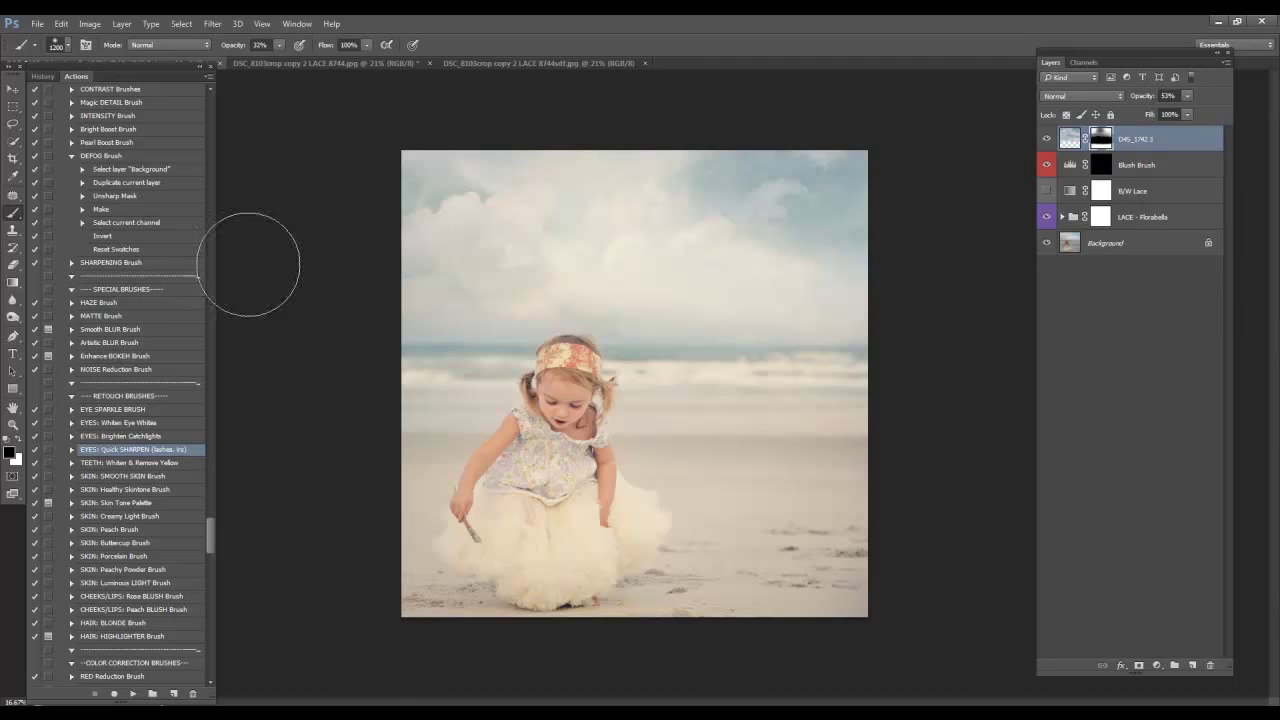
click(18, 439)
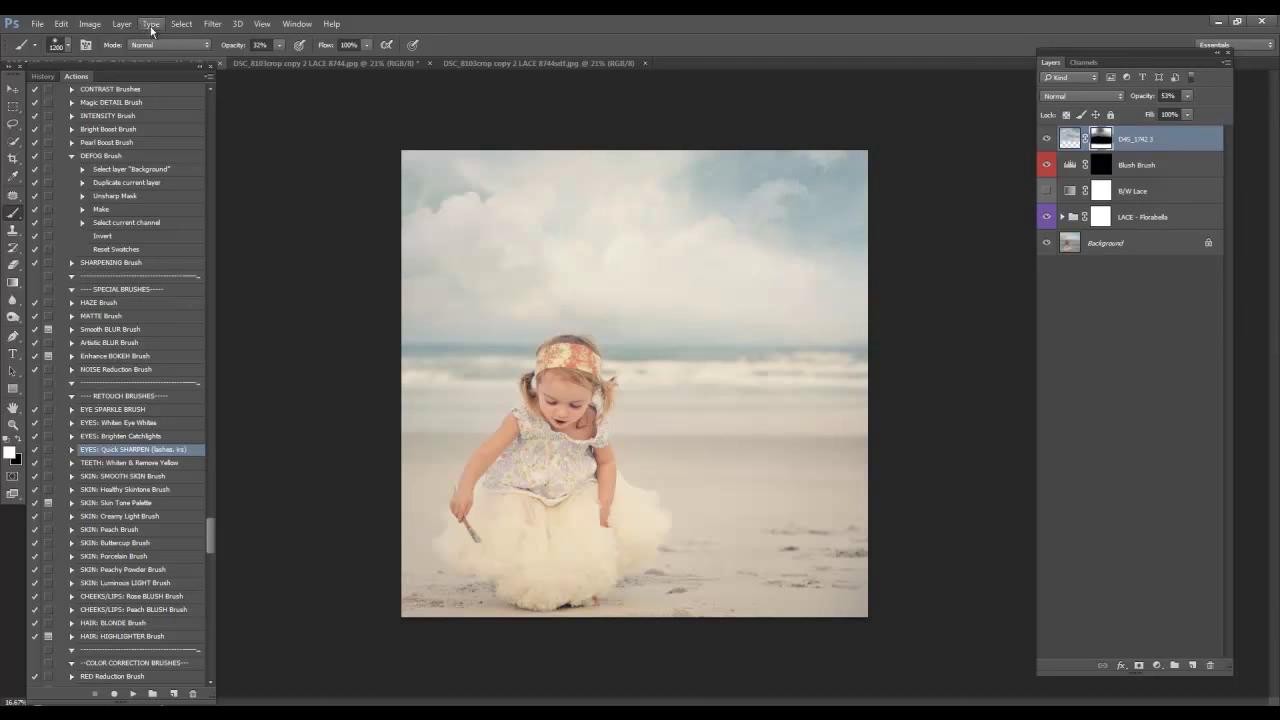
click(232, 48)
mouse_move(808, 230)
mouse_down()
mouse_move(575, 264)
mouse_move(698, 266)
mouse_move(494, 259)
mouse_move(674, 277)
mouse_move(757, 277)
mouse_move(577, 191)
mouse_move(448, 196)
mouse_move(751, 229)
mouse_move(877, 194)
mouse_move(560, 251)
mouse_up()
mouse_move(575, 627)
mouse_down()
mouse_move(749, 300)
mouse_move(663, 371)
mouse_move(649, 220)
mouse_move(613, 215)
mouse_up()
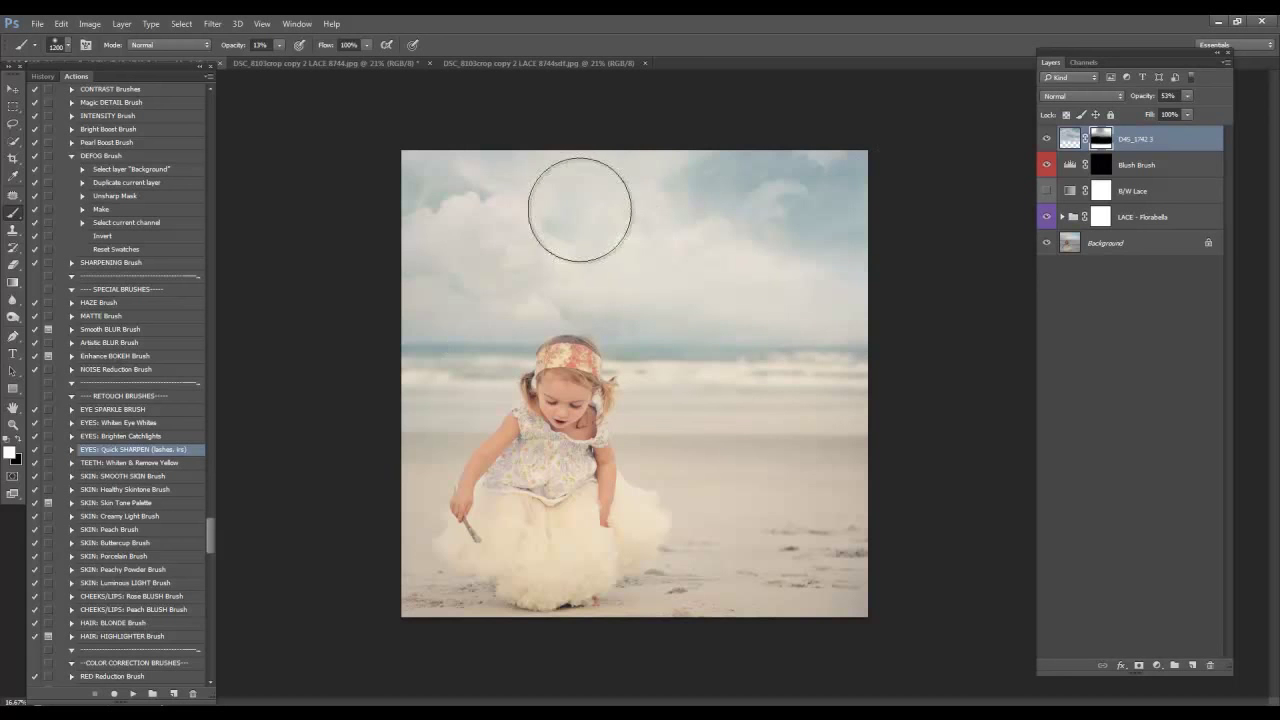
Run the Honeychild (soft, warm honey) action from the artistic add-ons group.
drag(213, 543, 216, 618)
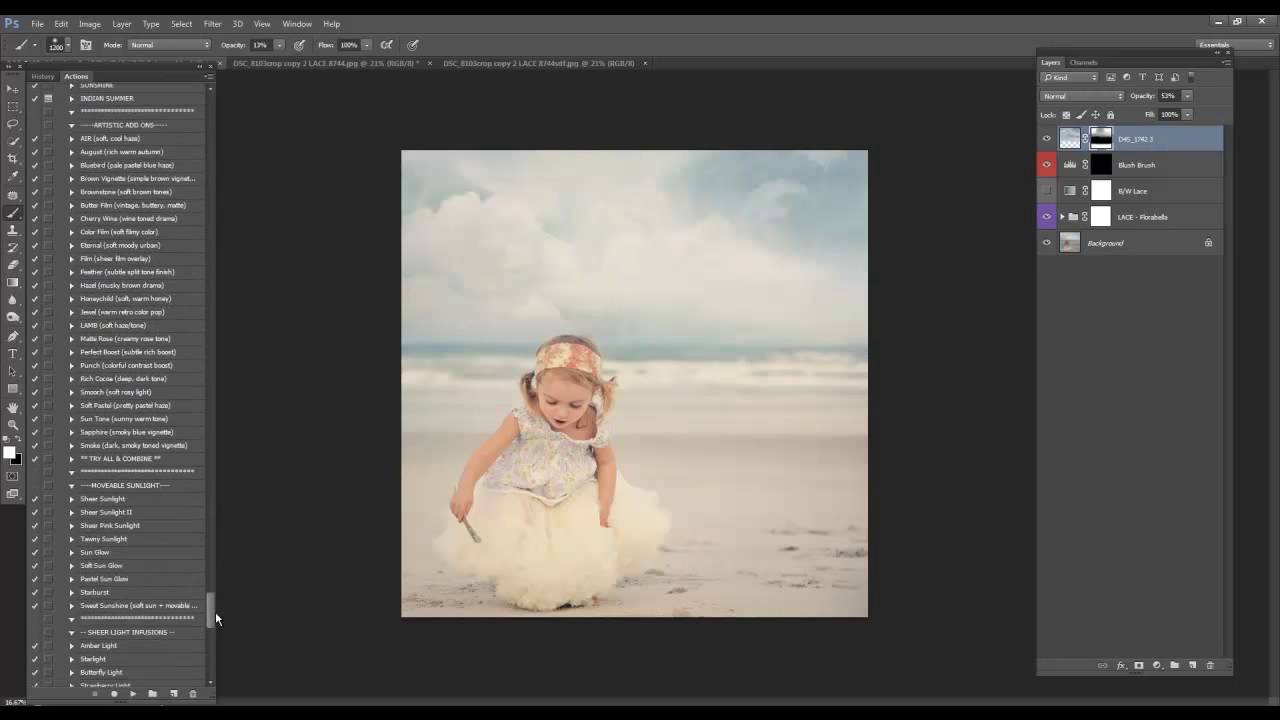
click(134, 299)
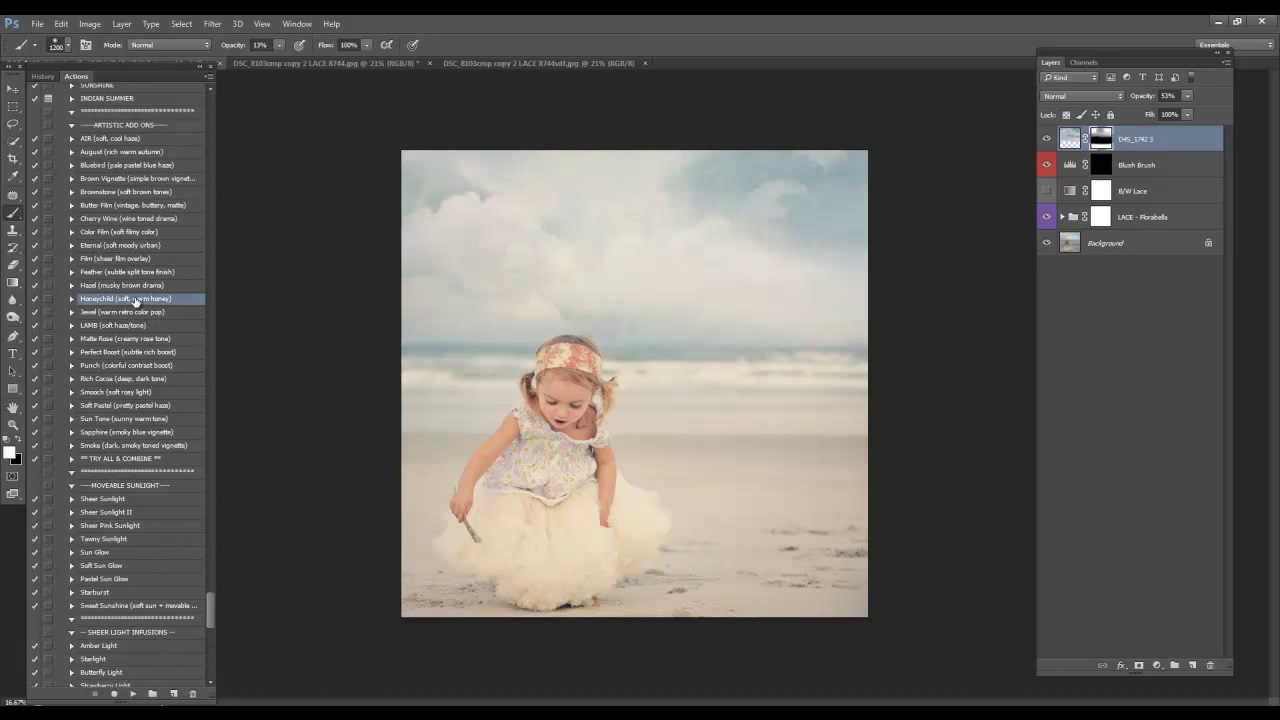
click(134, 692)
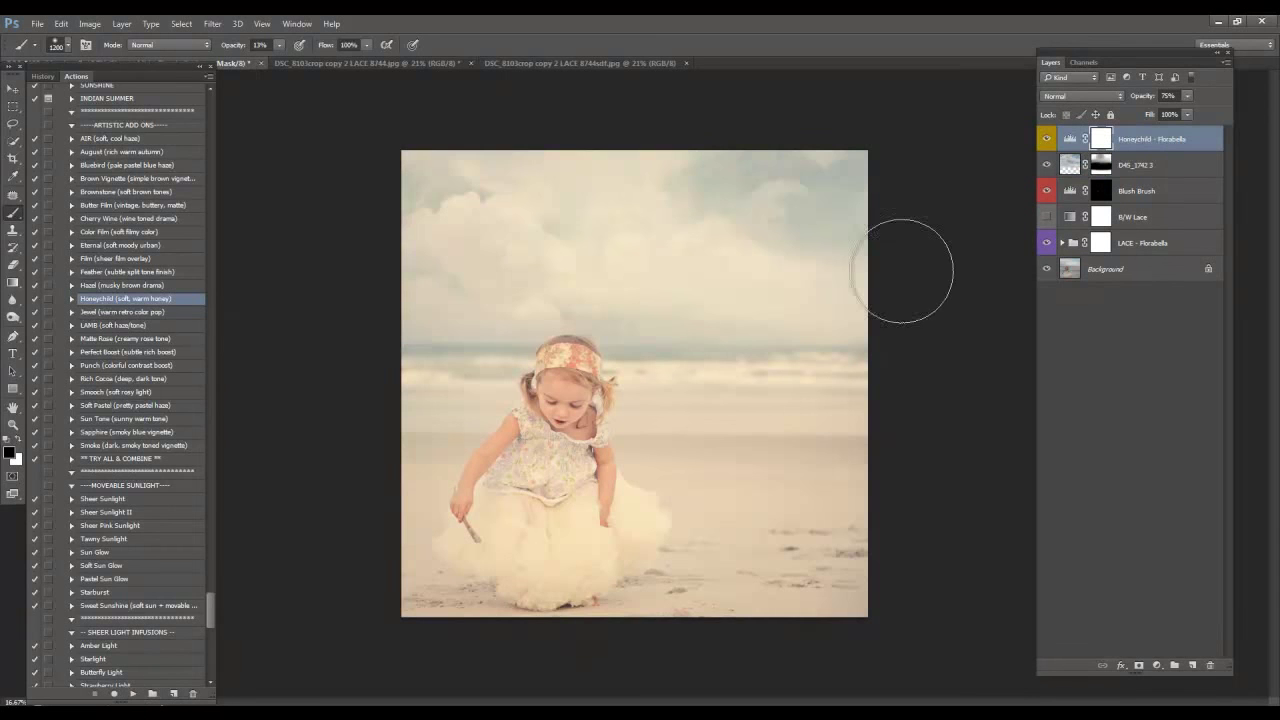
Set the Honeychild layer's opacity to 58% and compare the portrait with and without the layer.
click(1046, 136)
click(1046, 136)
drag(1145, 96, 930, 57)
click(1100, 138)
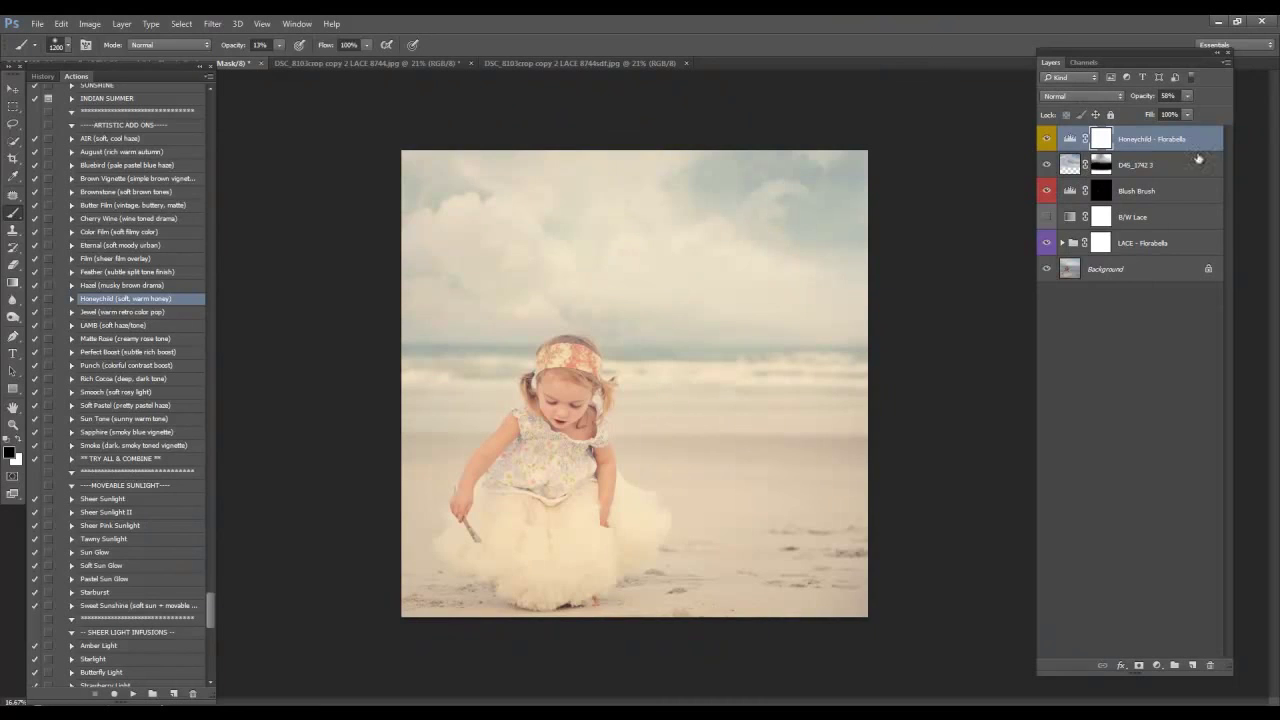
click(1046, 138)
click(1046, 138)
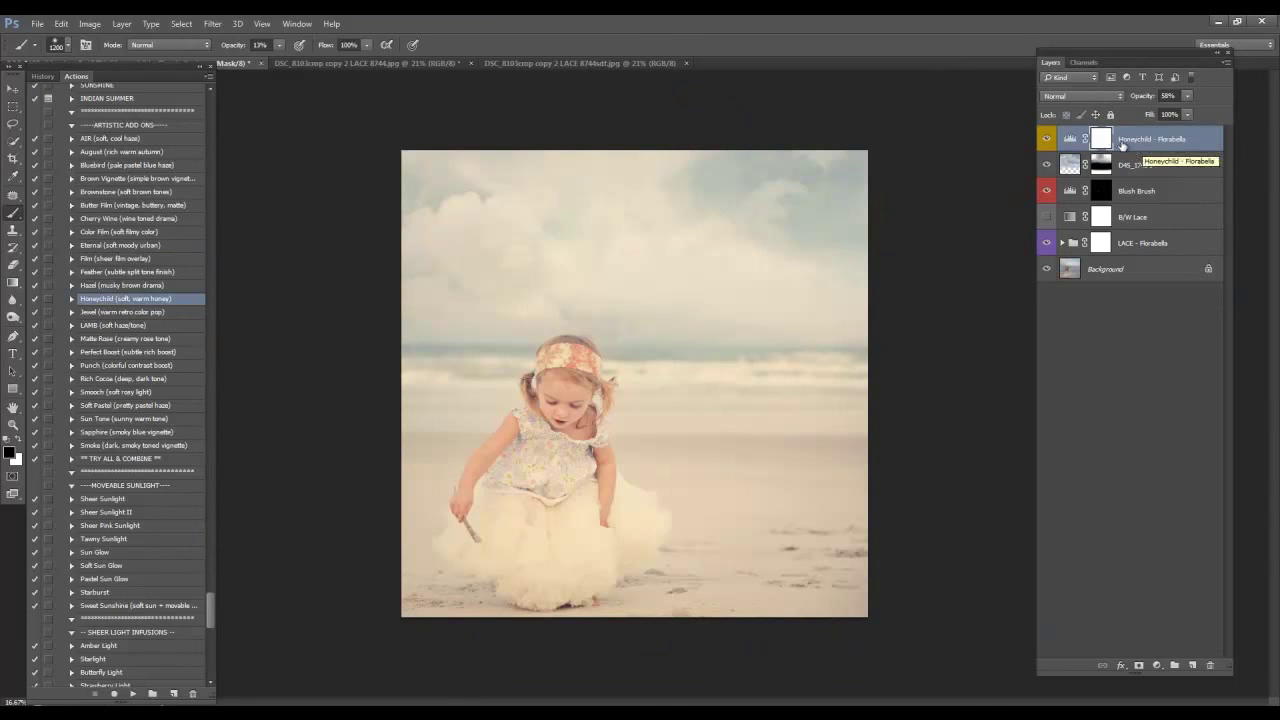
Fill the Honeychild mask with an unreversed black-to-white linear gradient from the photo's lower edge to its upper edge and compare the effect.
click(12, 283)
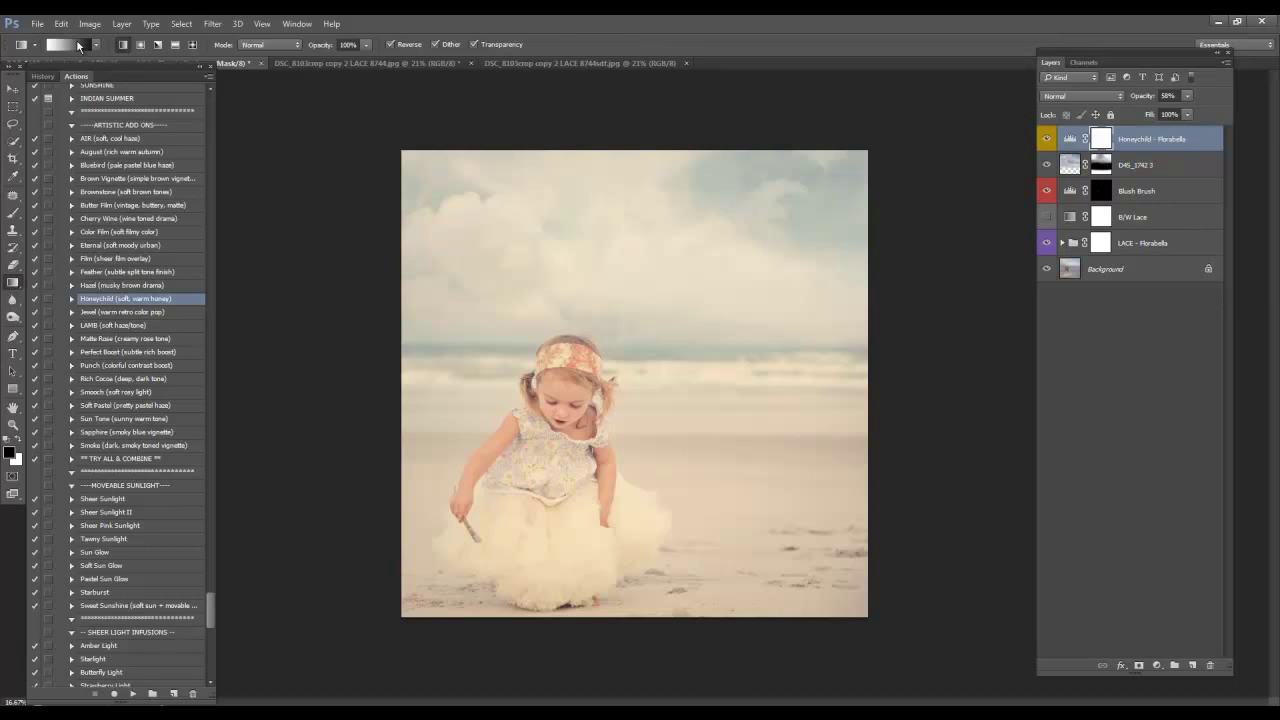
click(389, 45)
drag(635, 620, 638, 140)
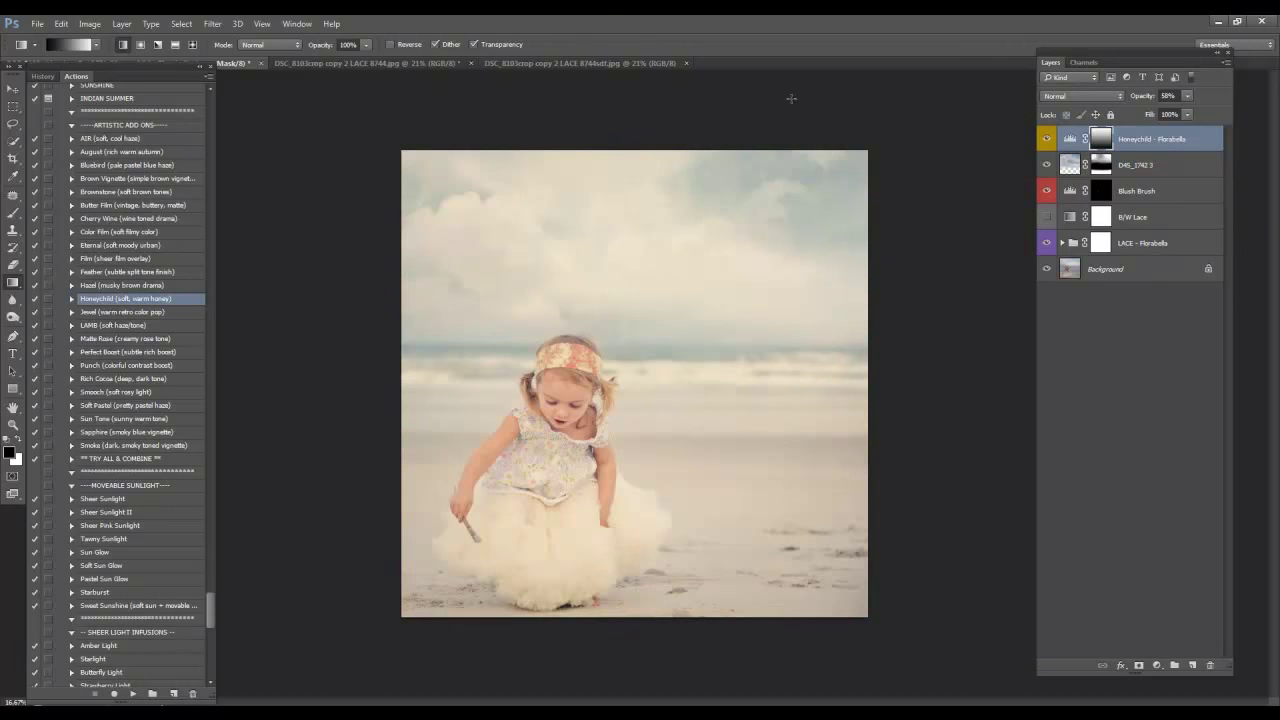
click(1046, 140)
click(1046, 140)
Reduce the LIGHTEN layer's effect over the sky inside the LACE group by brushing its mask with black at 74% opacity.
click(1067, 245)
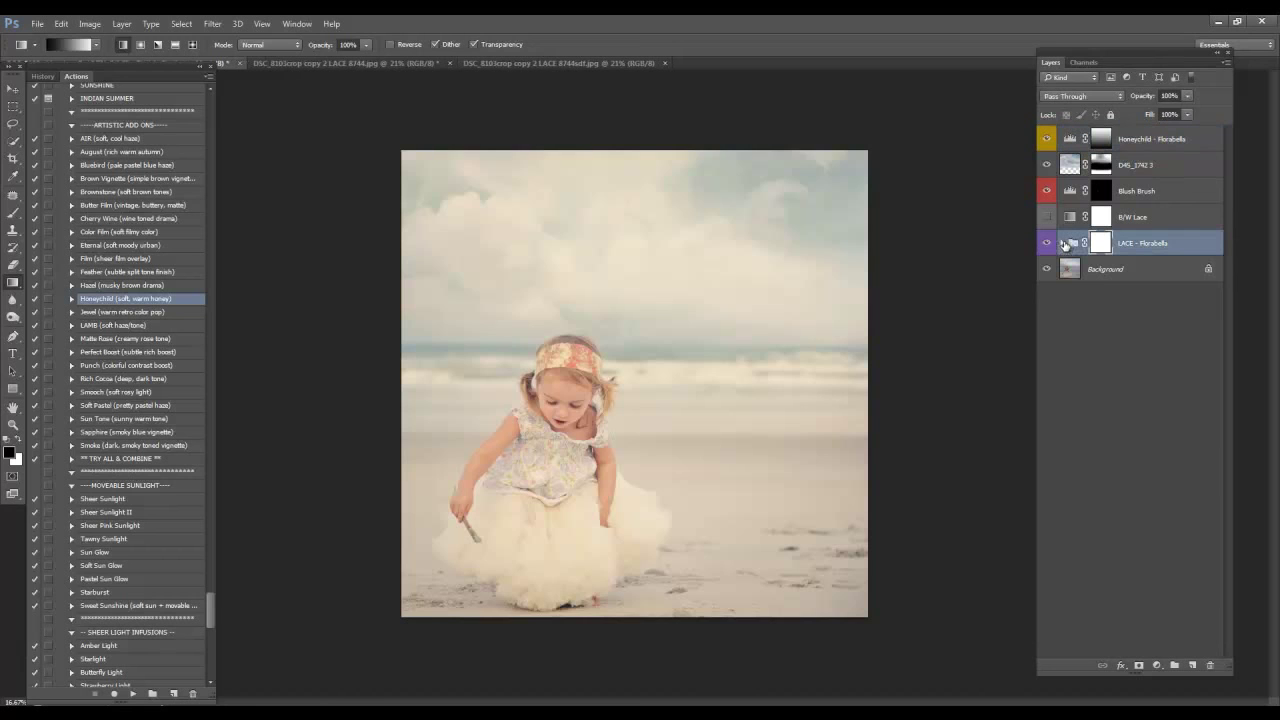
click(1063, 243)
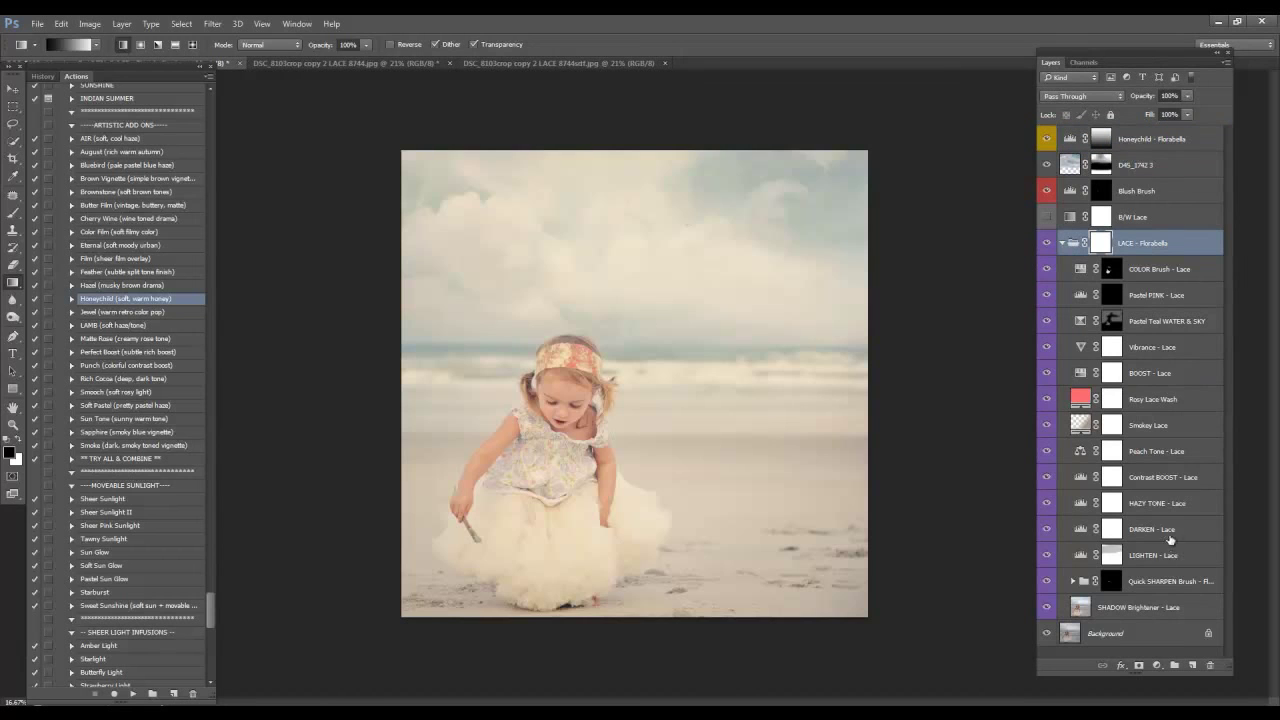
click(1118, 556)
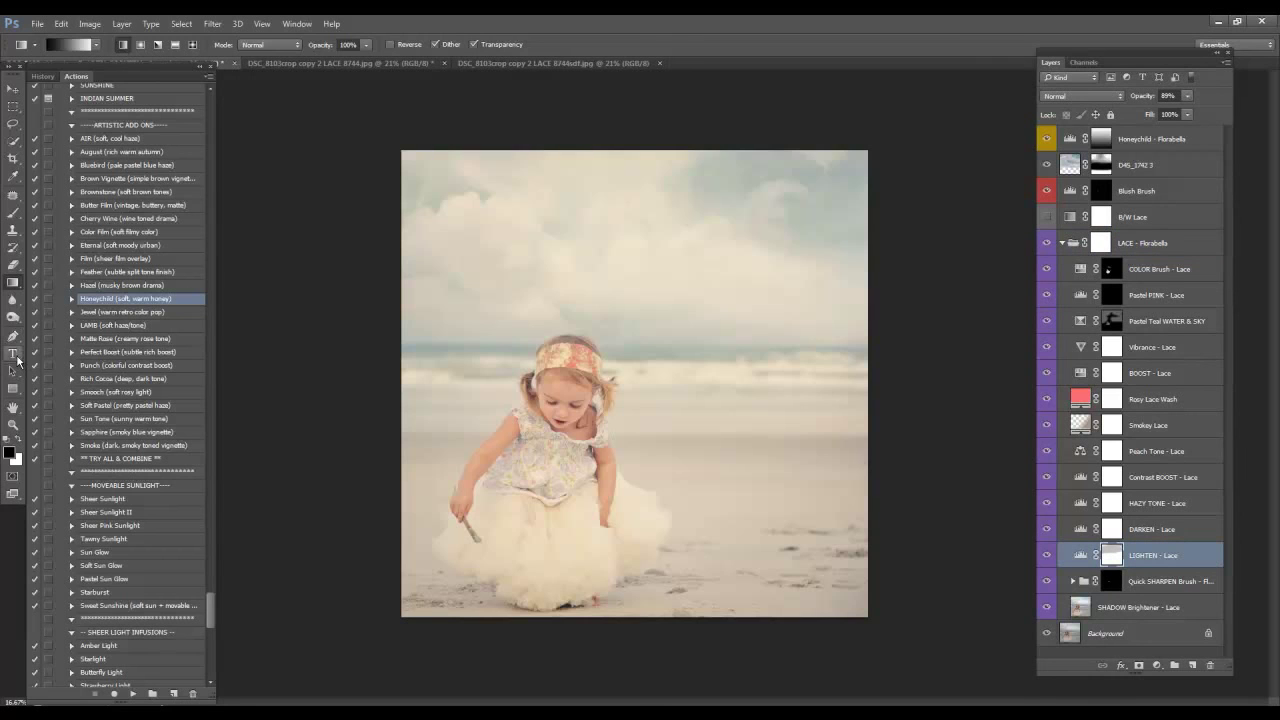
click(12, 214)
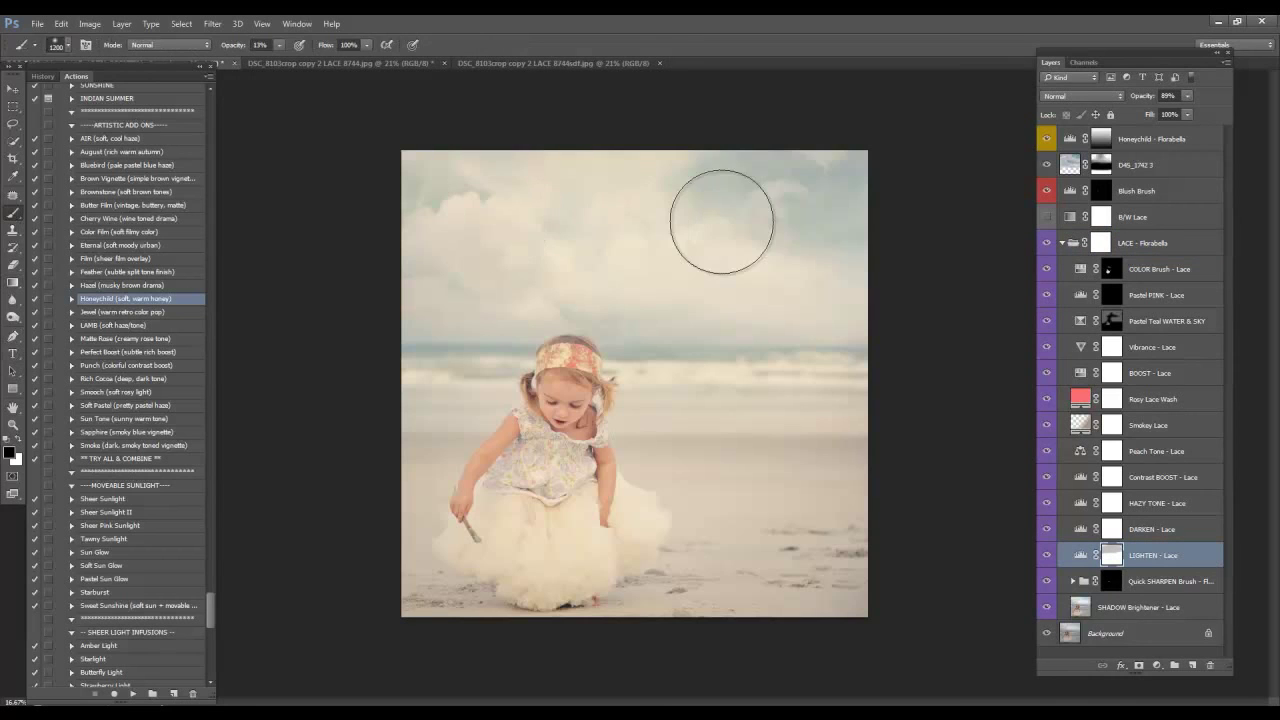
drag(233, 47, 265, 47)
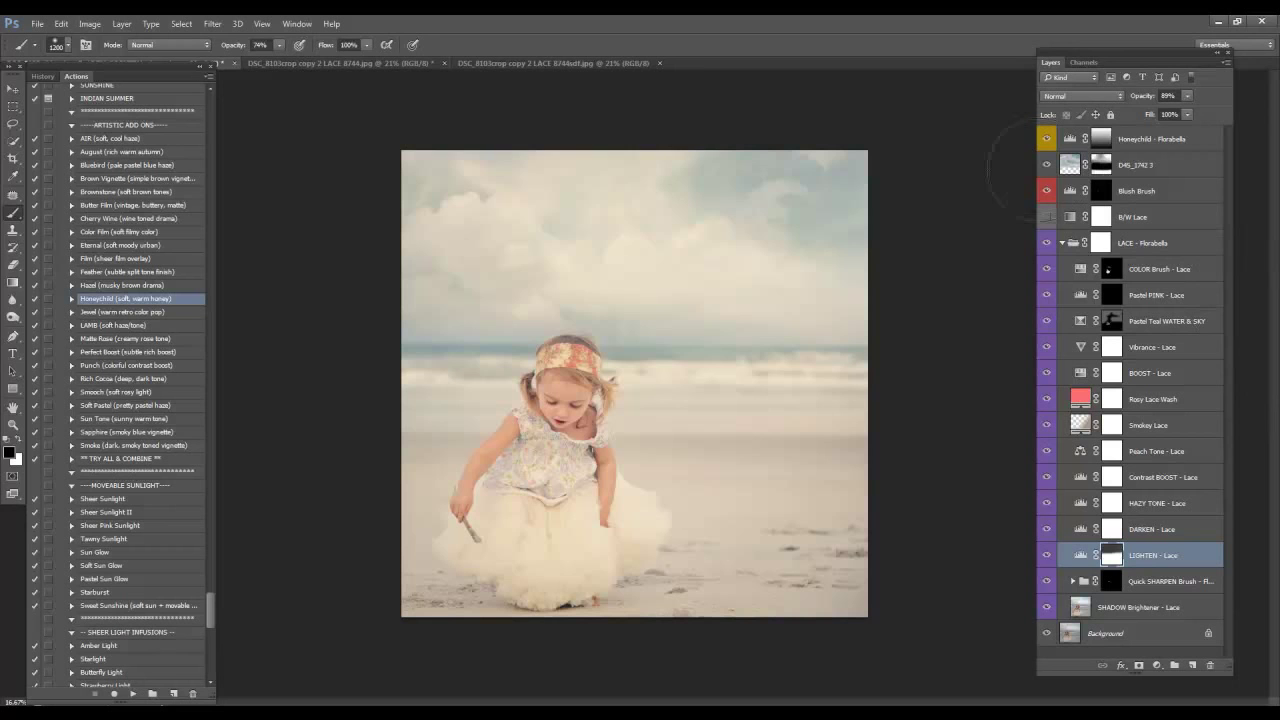
Compare the edit with the original photo and Snapshot 1 in the history, ending on the latest brush state.
click(42, 76)
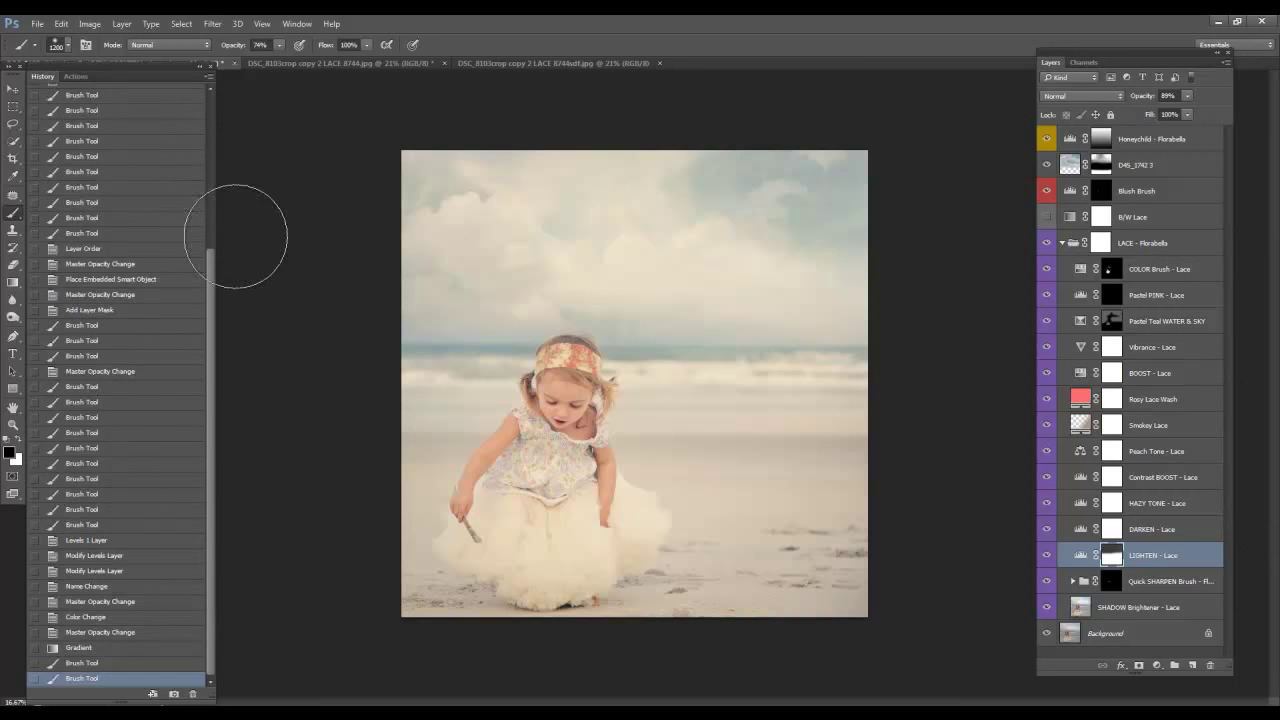
scroll(200, 200, up, 5)
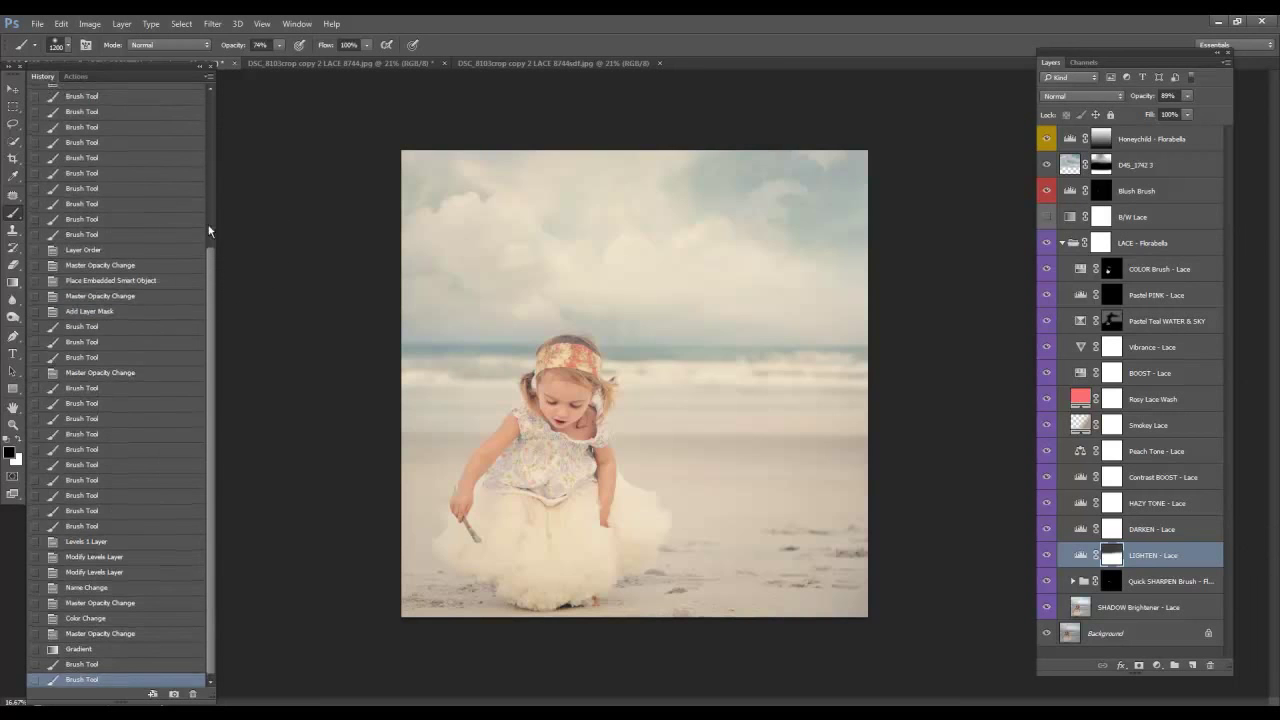
drag(150, 77, 157, 41)
click(133, 58)
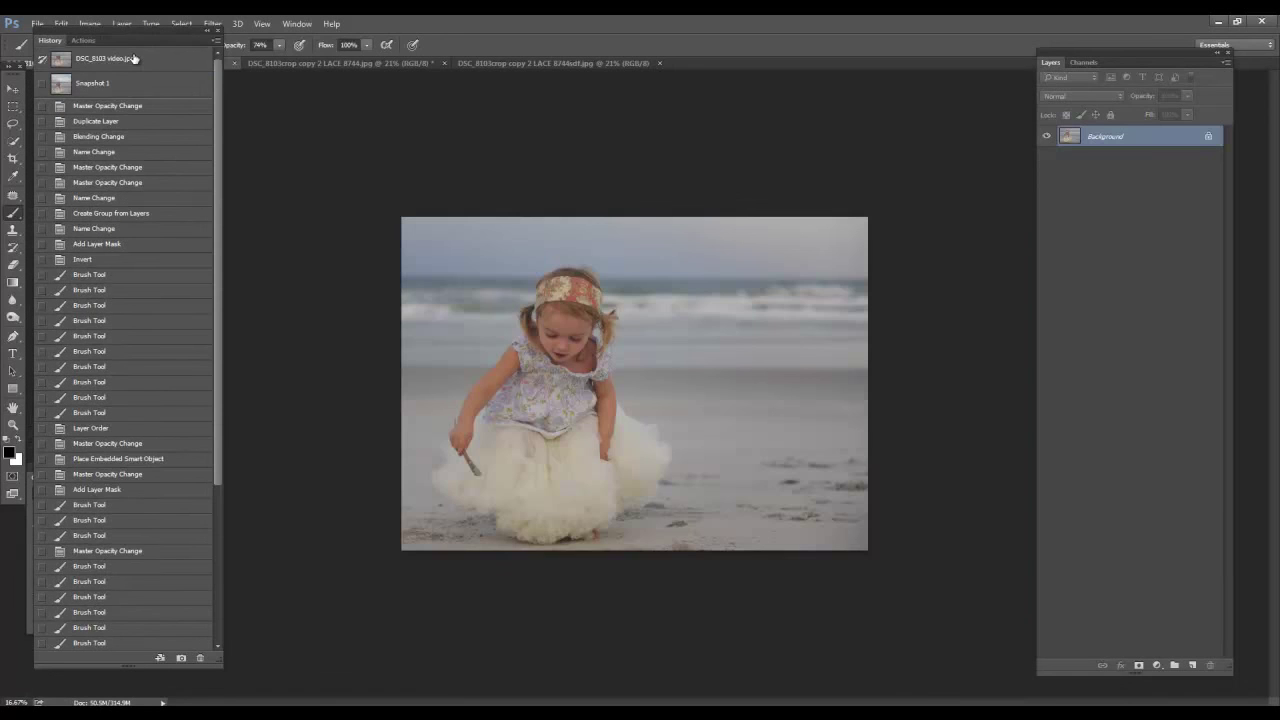
click(127, 85)
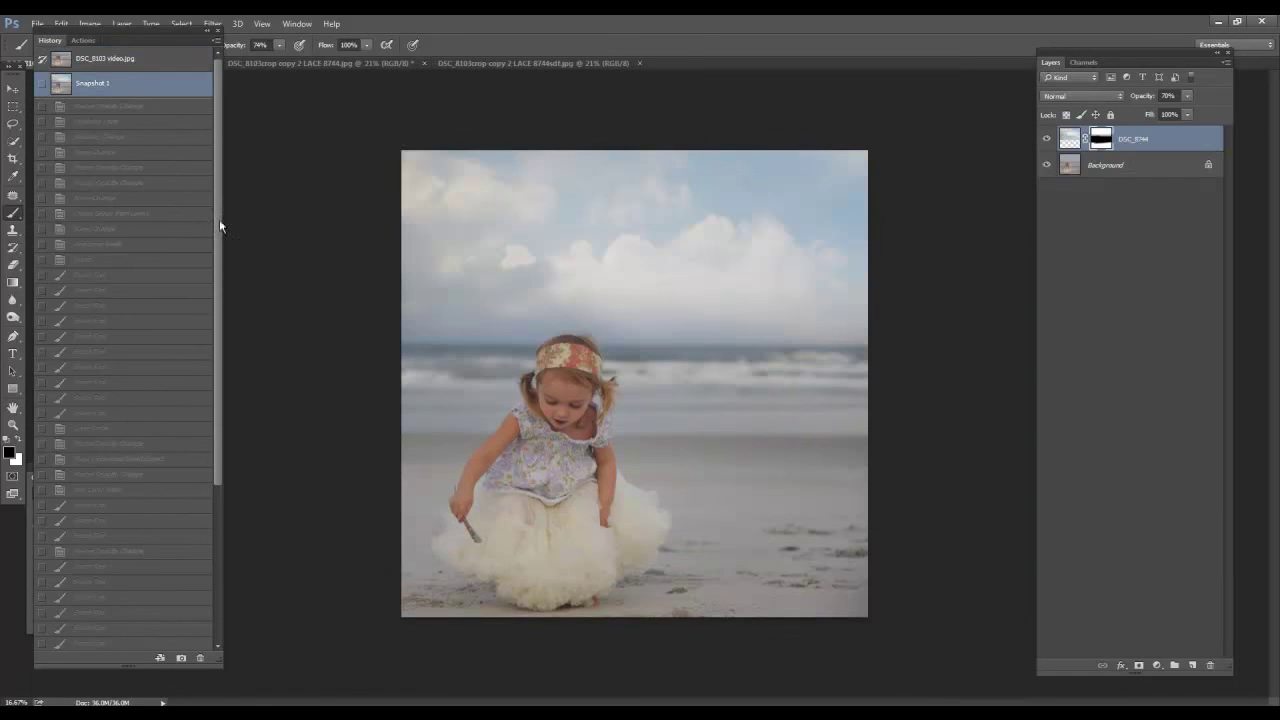
drag(218, 205, 223, 480)
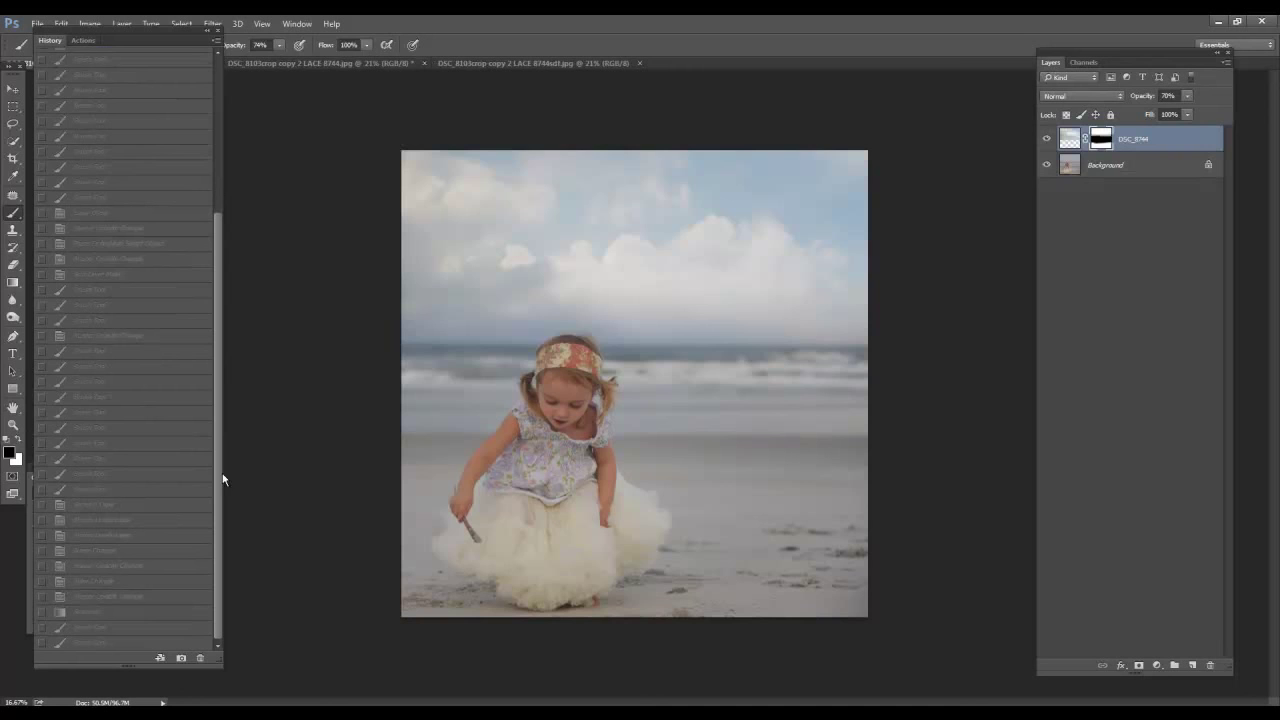
click(121, 646)
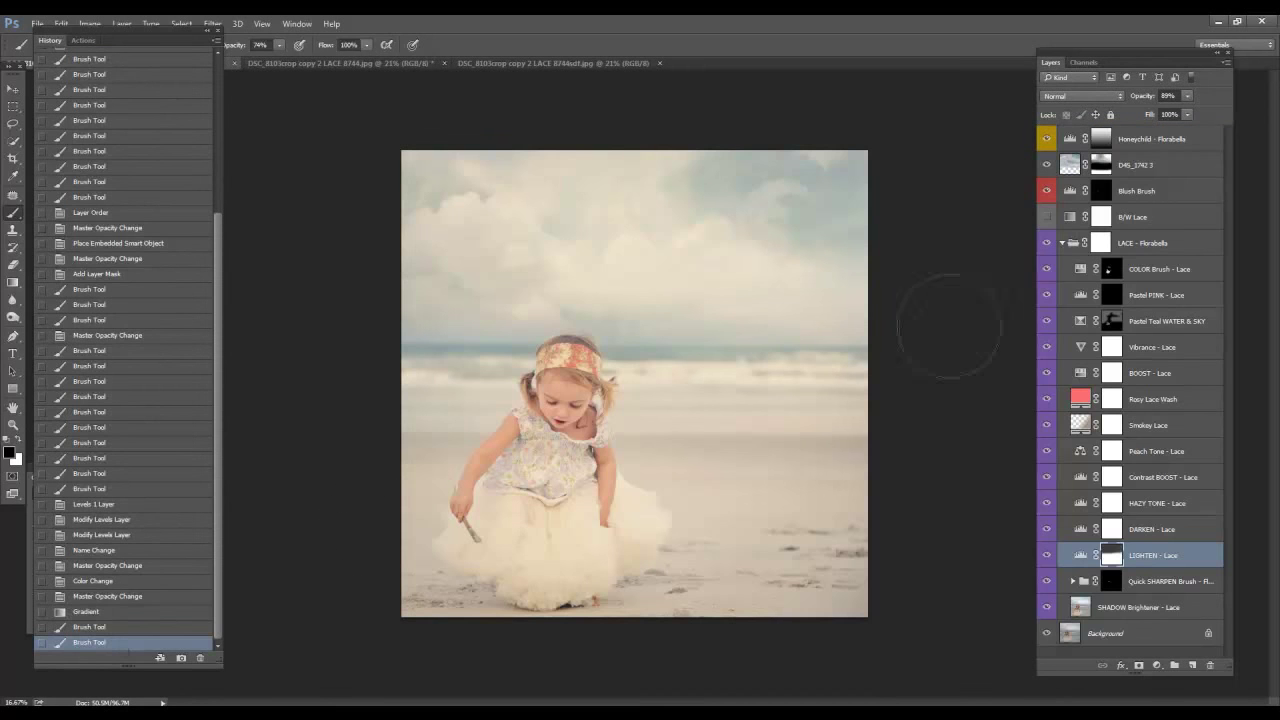
key(ctrl+plus)
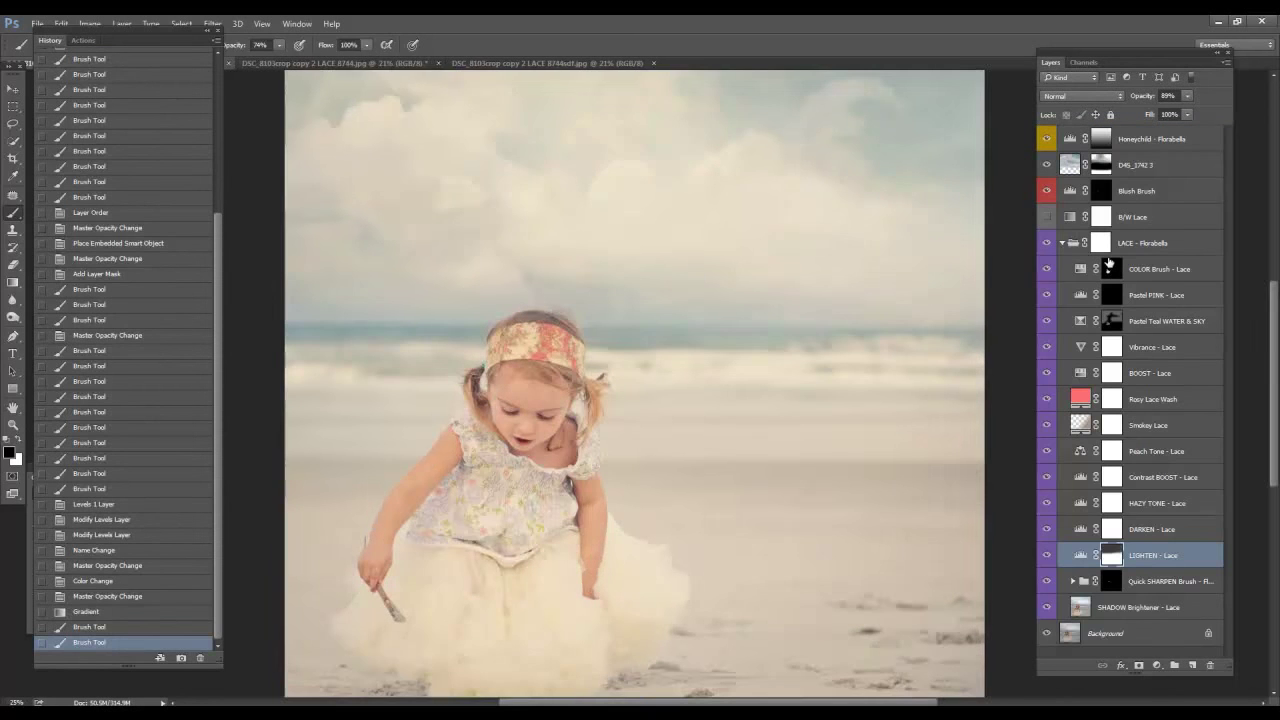